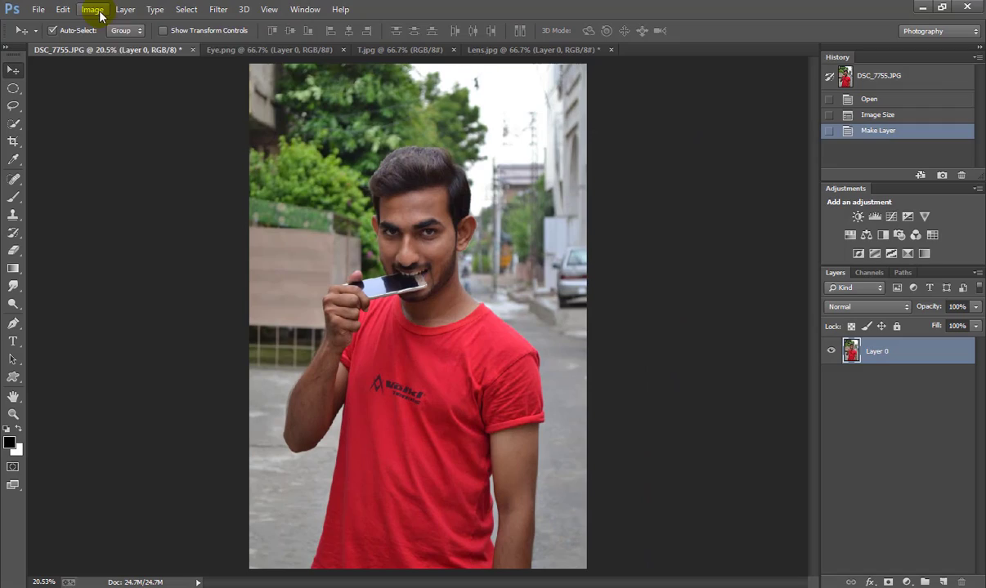
Show the Image > Adjustments submenu for the red-shirt street photo
click(93, 9)
mouse_move(113, 44)
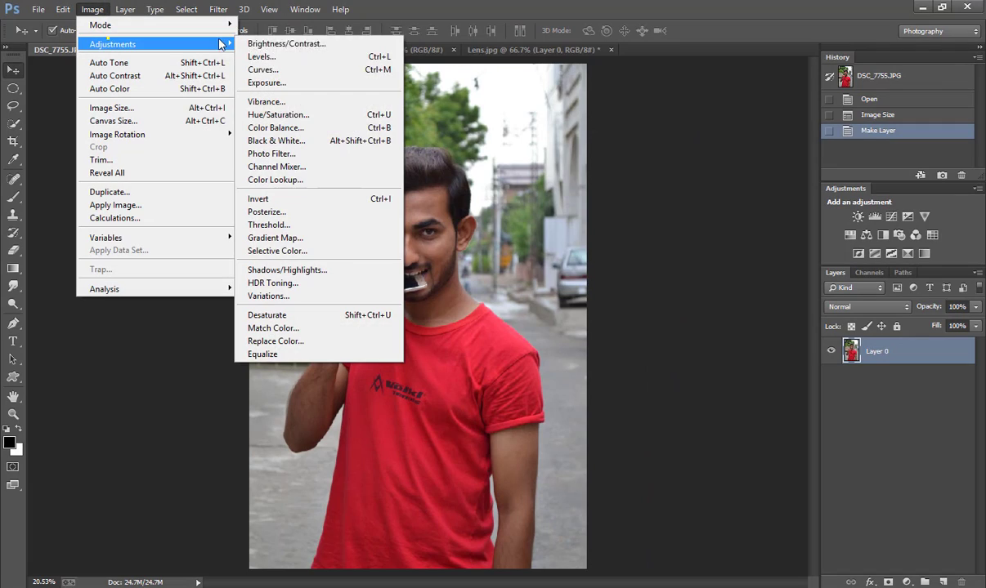
Apply Shadows/Highlights with the Shadows amount lowered to 12
click(303, 270)
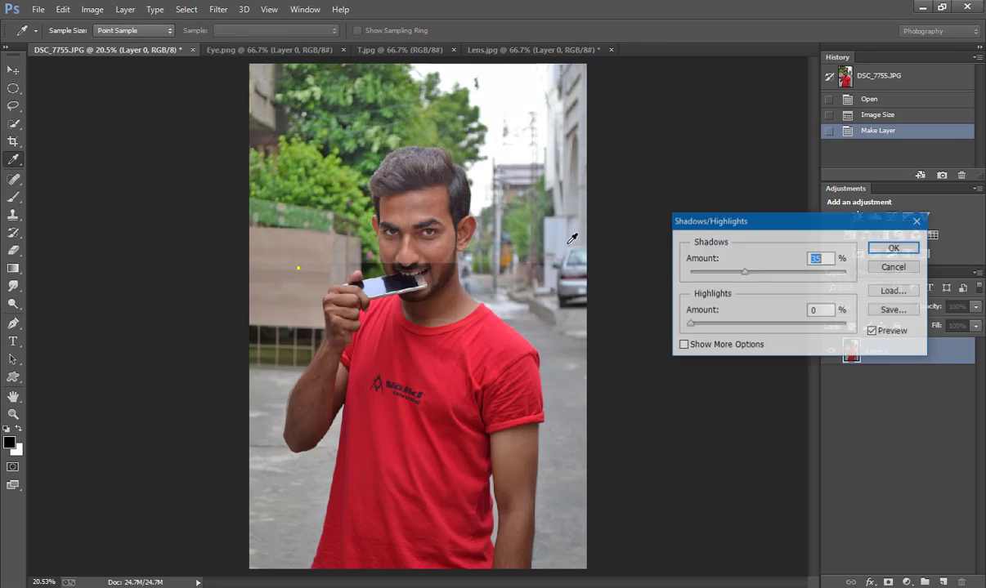
drag(743, 272, 708, 272)
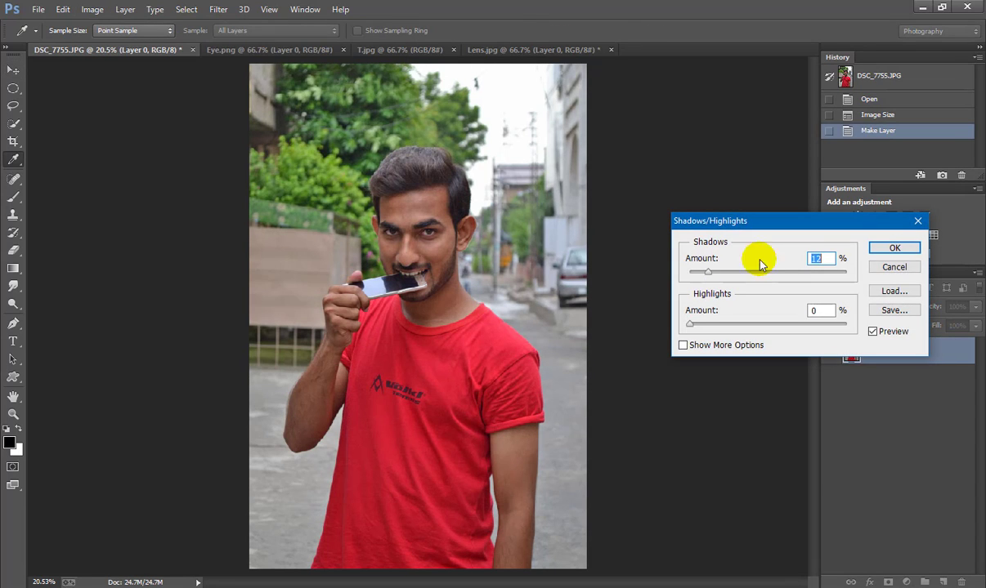
click(894, 248)
Crop a thin strip off the top of the photo
key(v)
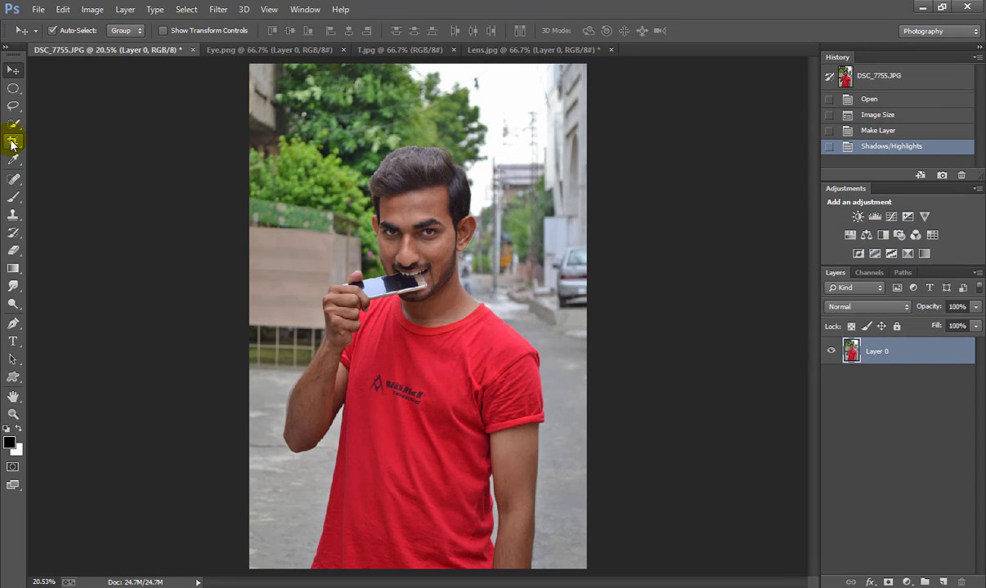
click(12, 141)
drag(417, 67, 412, 81)
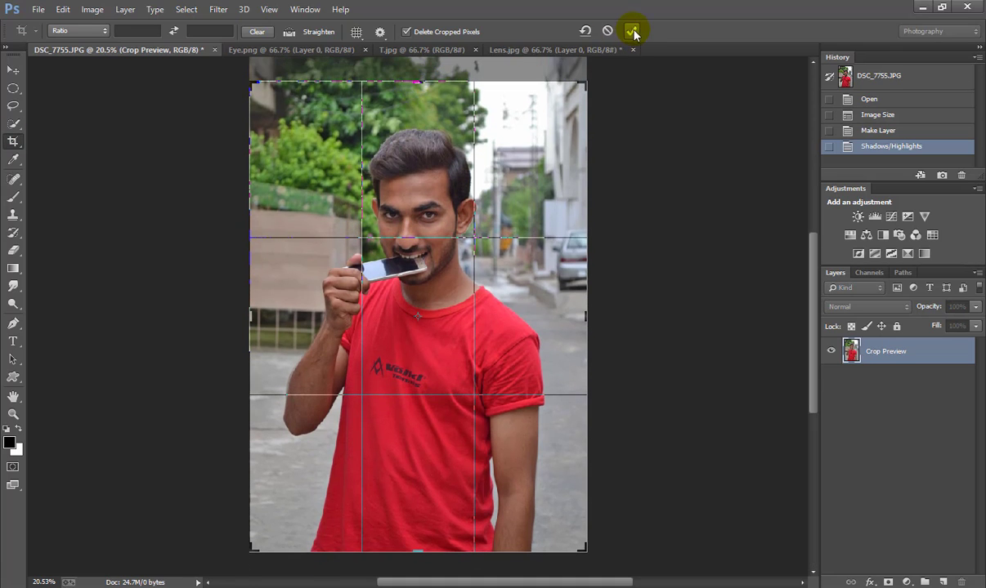
click(631, 30)
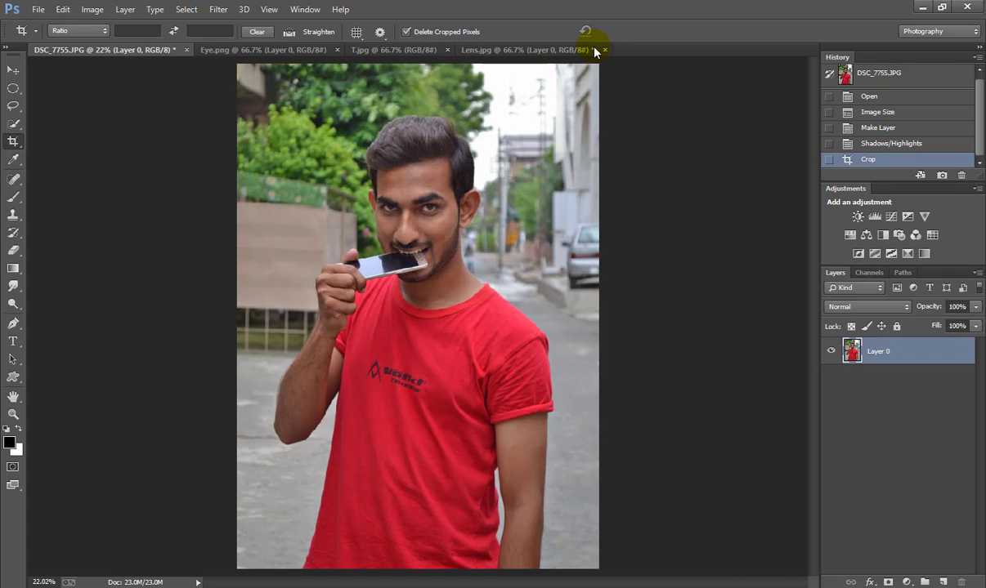
click(218, 9)
In Camera Raw set Clarity +10, Vibrance +48, Saturation +9, Blacks -12 and Shadows 0
click(250, 88)
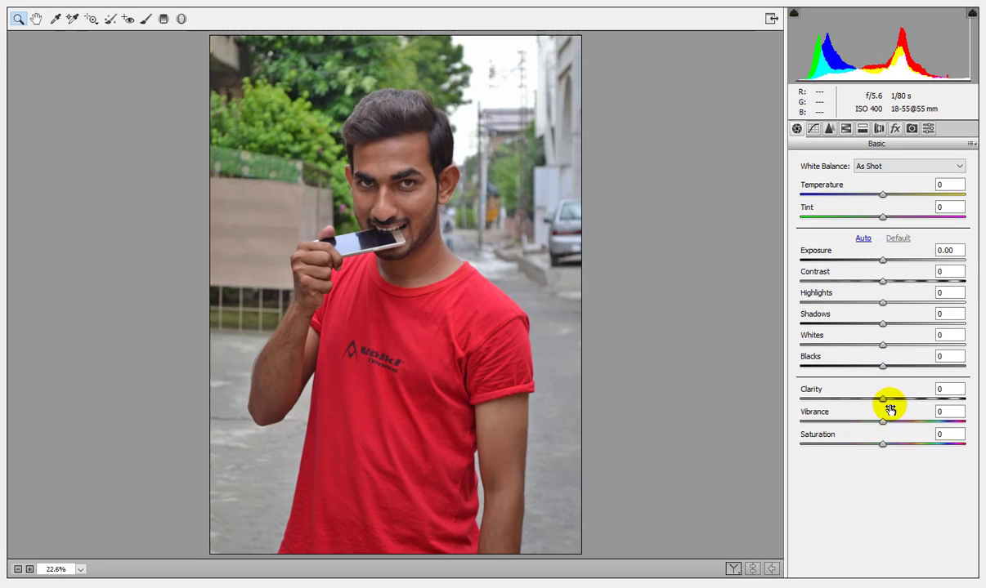
click(887, 399)
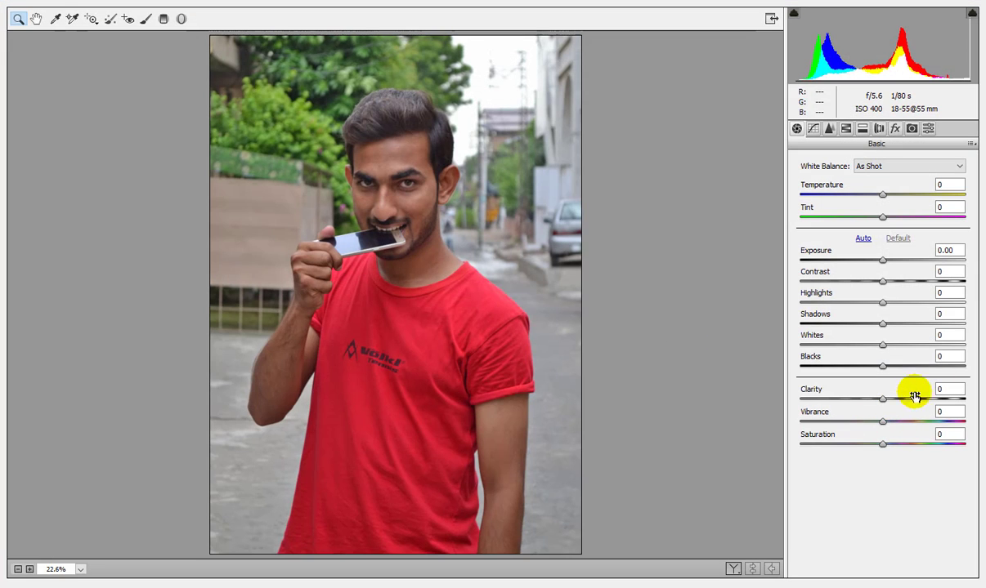
text(10)
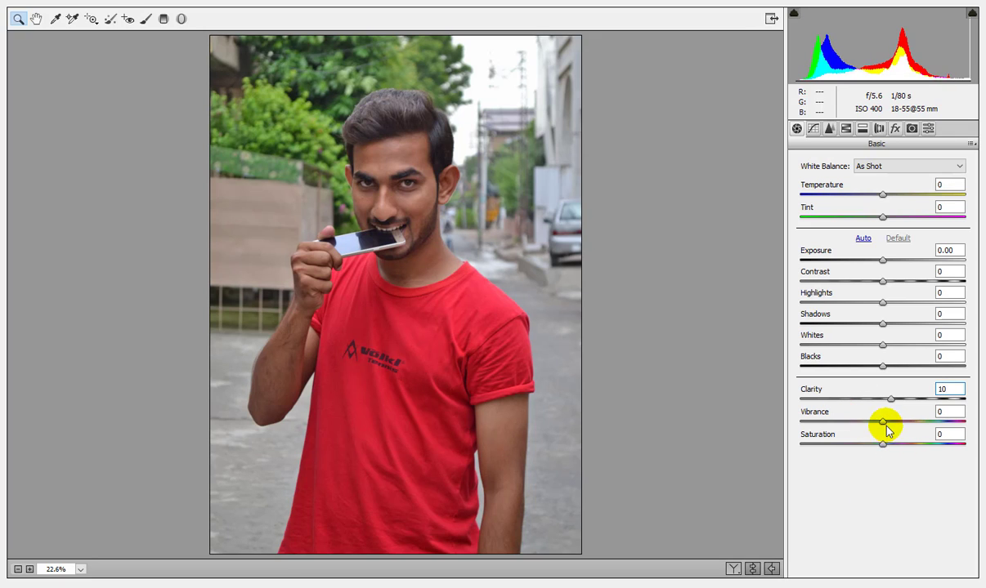
drag(883, 422, 926, 422)
click(926, 421)
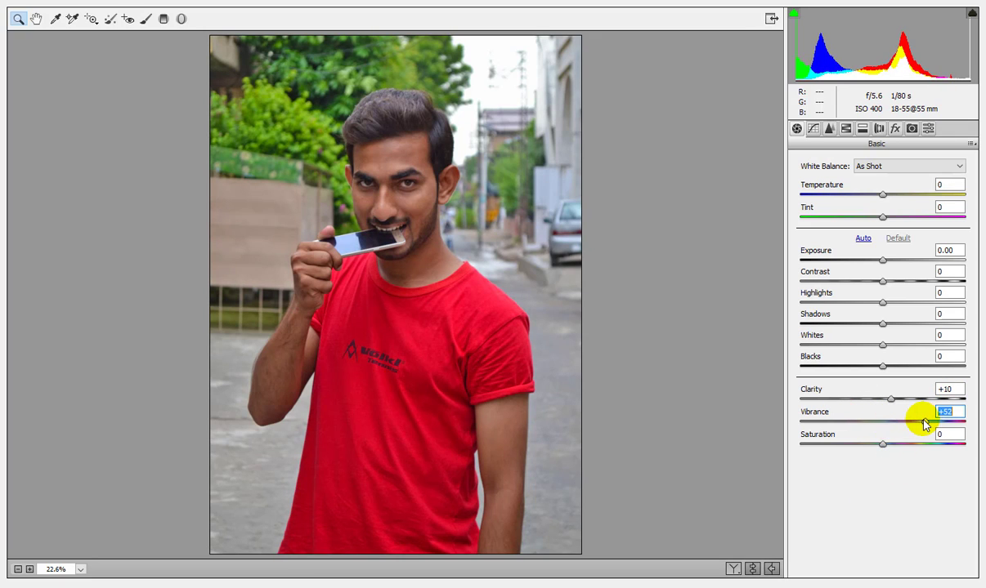
drag(882, 444, 893, 443)
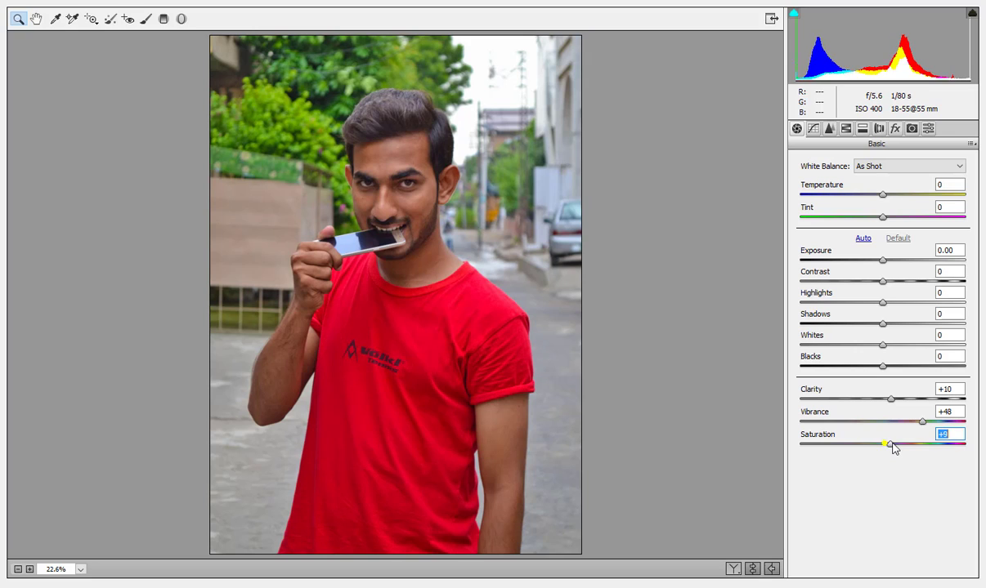
mouse_move(882, 365)
mouse_down()
mouse_move(873, 365)
mouse_move(919, 344)
mouse_move(903, 324)
mouse_move(917, 303)
mouse_move(898, 305)
mouse_up()
double_click(903, 324)
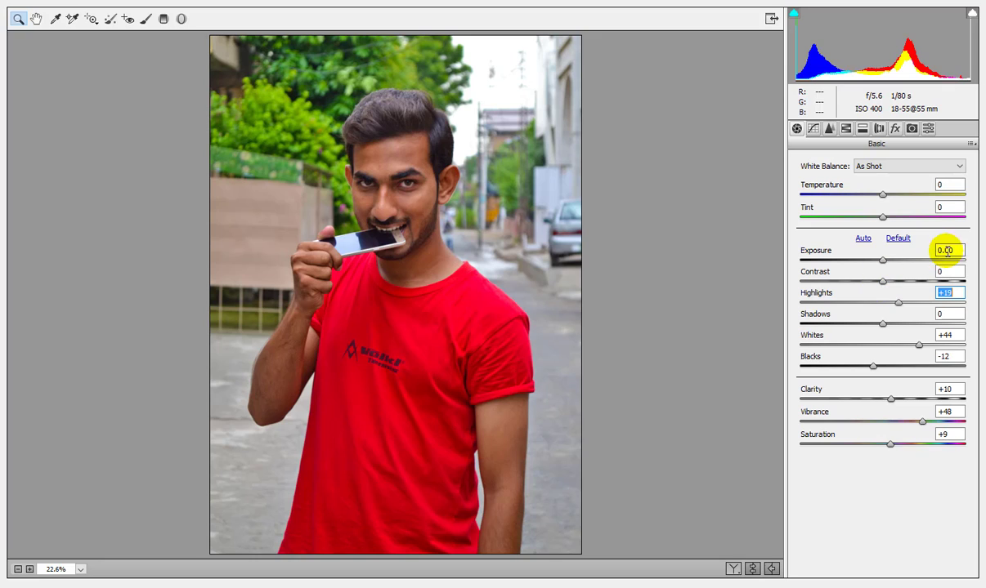
In HSL brighten Oranges, boost Greens saturation, shift the Yellows hue, and accept
click(863, 129)
click(847, 129)
mouse_move(884, 248)
mouse_down()
mouse_move(900, 248)
mouse_move(884, 270)
mouse_move(914, 294)
mouse_move(930, 271)
mouse_up()
click(834, 182)
click(881, 293)
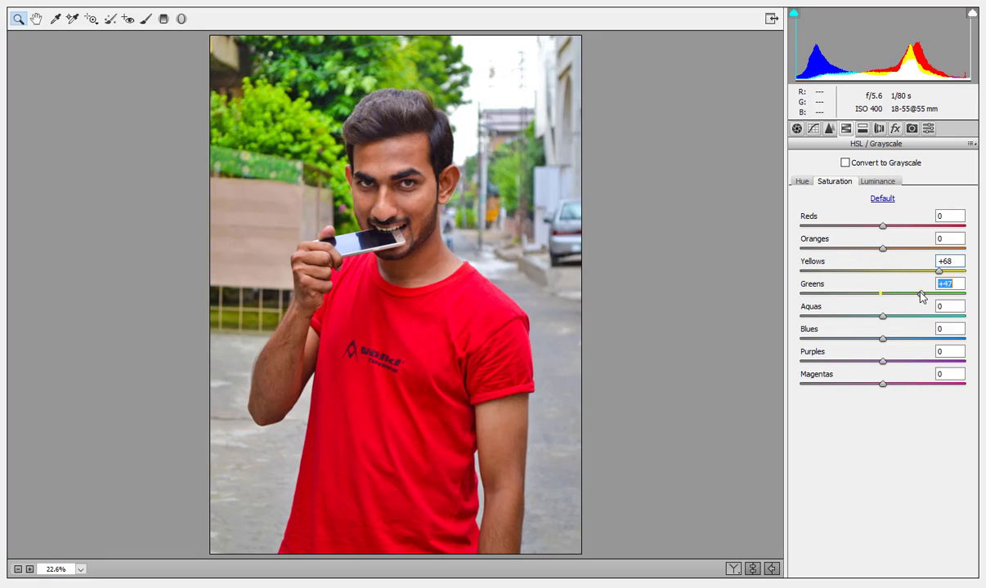
click(801, 182)
mouse_move(881, 272)
mouse_down()
mouse_move(833, 276)
mouse_move(799, 296)
mouse_move(804, 276)
mouse_move(815, 274)
mouse_move(814, 297)
mouse_up()
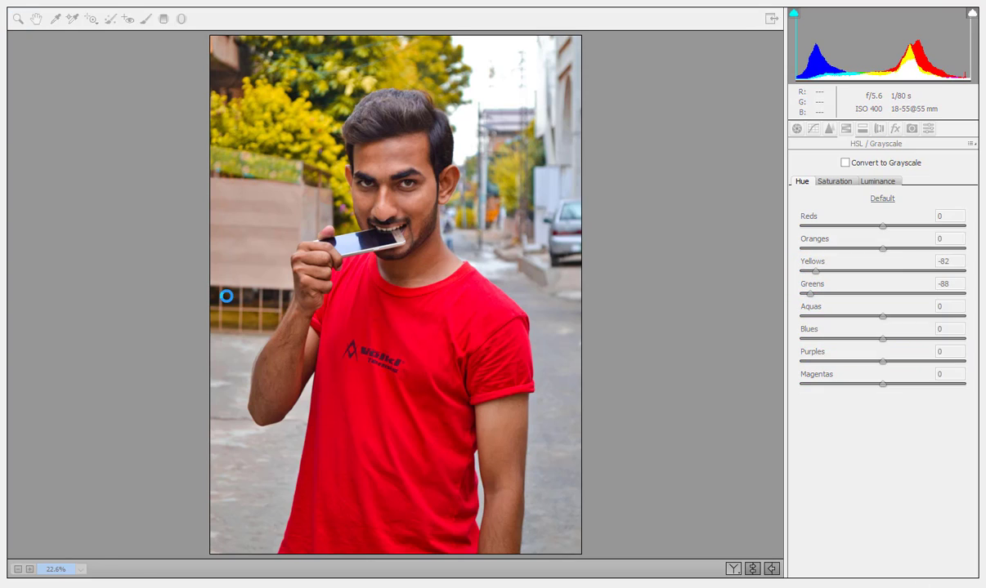
key(Return)
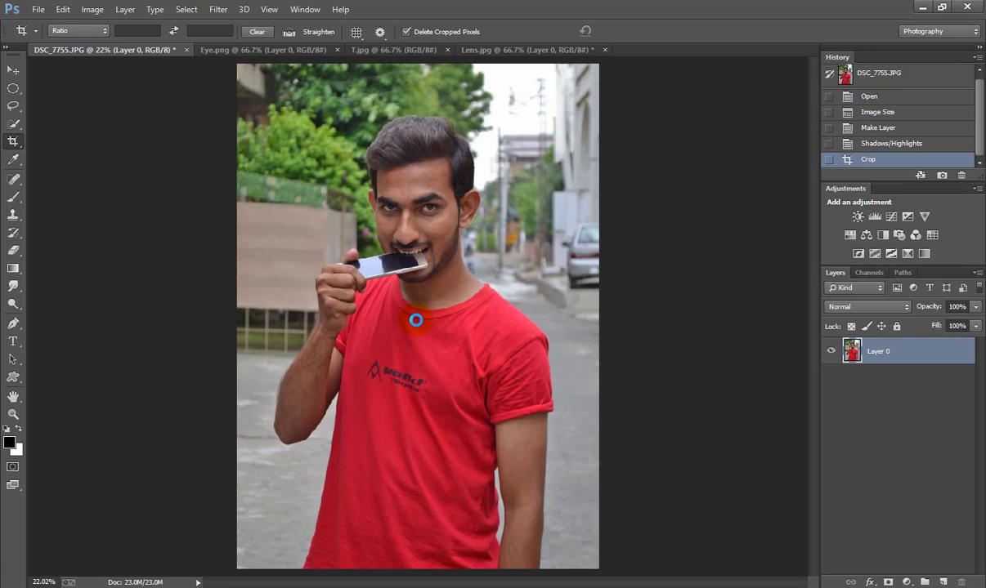
Quick-select the red T-shirt by painting over its body
click(13, 70)
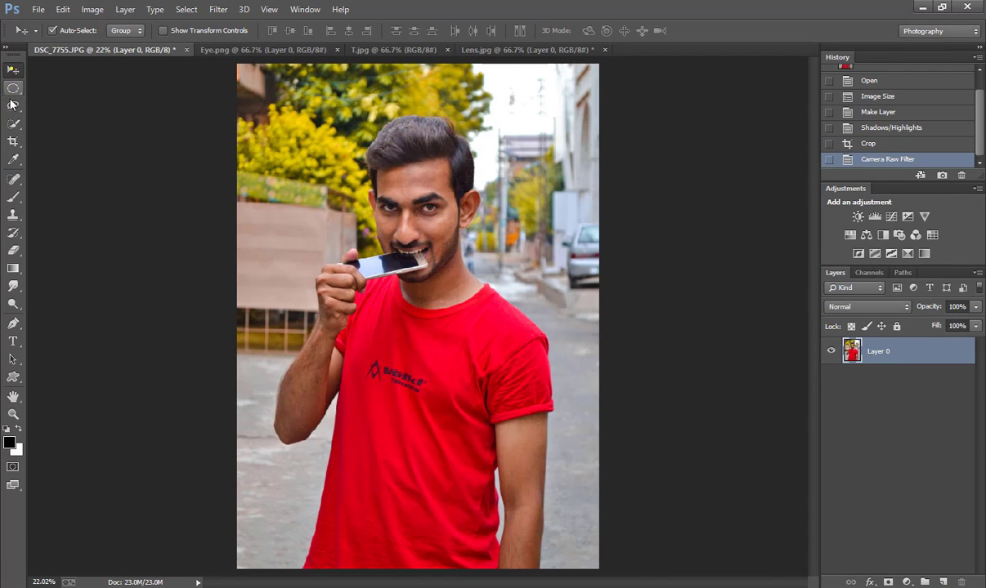
click(13, 124)
right_click(13, 125)
click(53, 121)
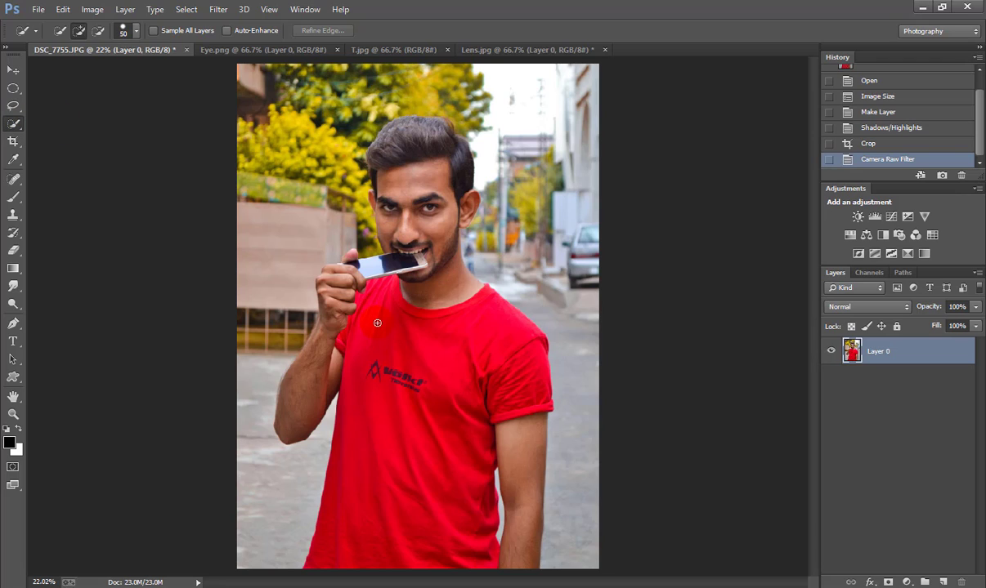
drag(379, 335, 383, 513)
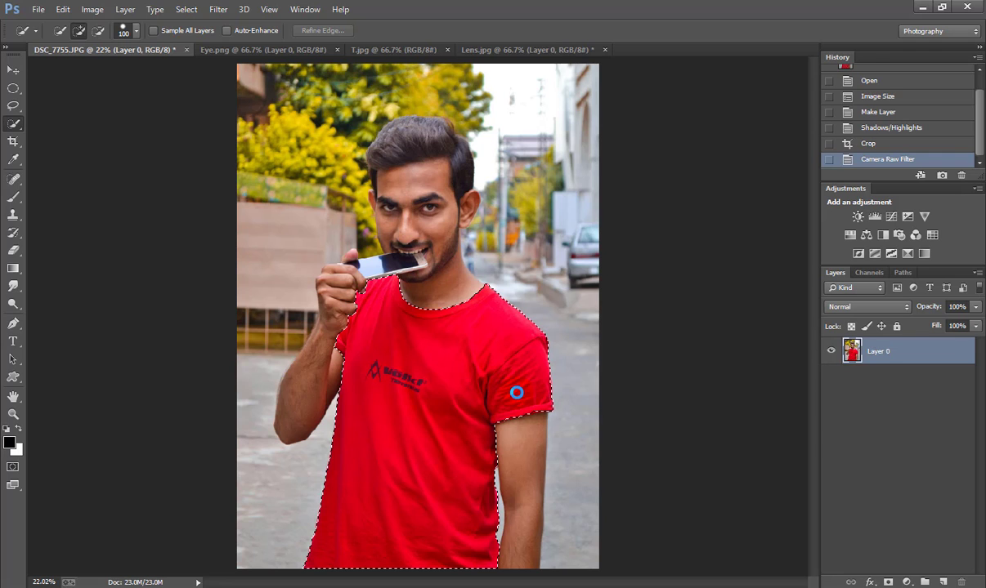
click(516, 393)
Extend the shirt selection over both sleeve cuffs and the shoulder
scroll(441, 409, up, 2)
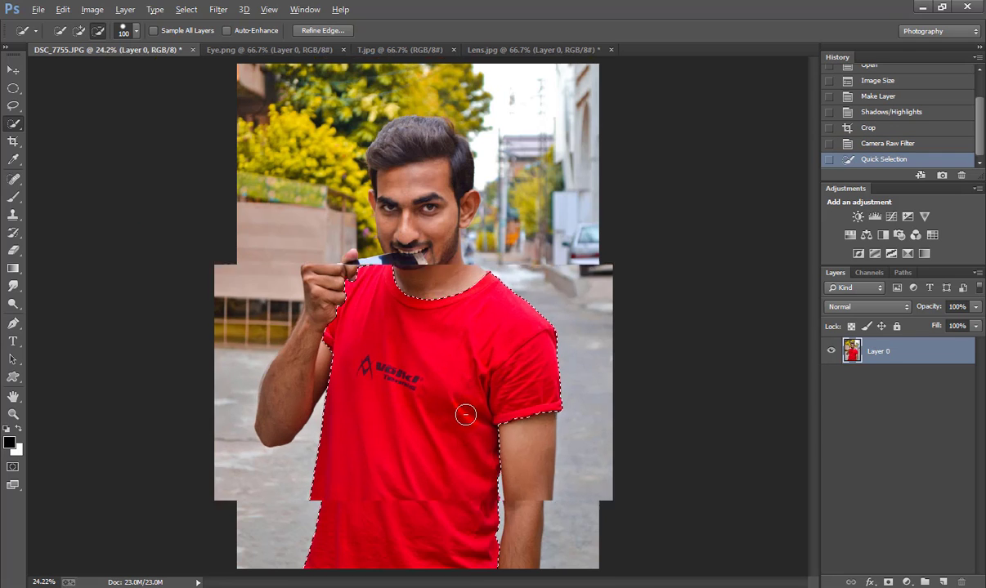
scroll(482, 405, up, 2)
scroll(519, 392, up, 2)
scroll(537, 387, up, 1)
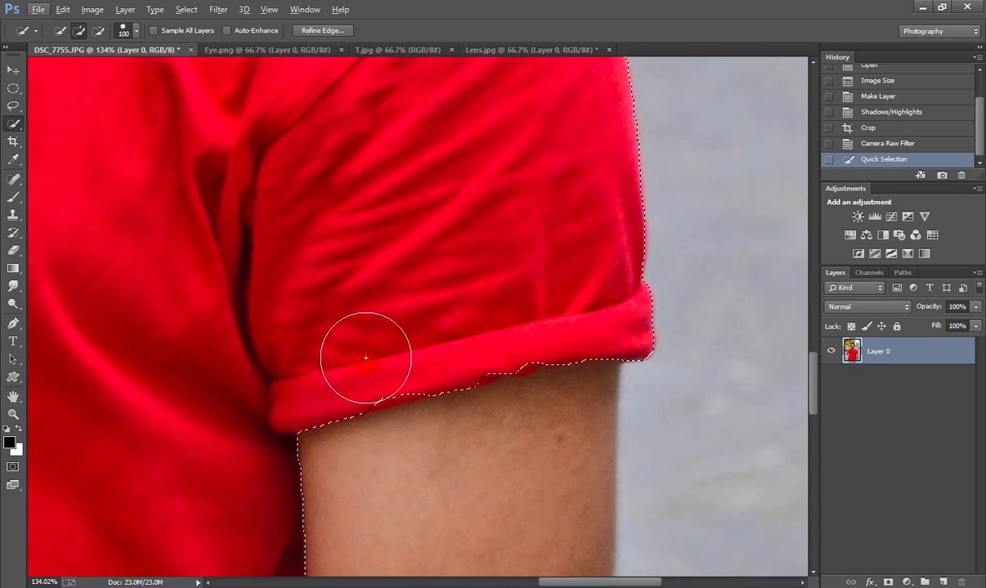
click(369, 357)
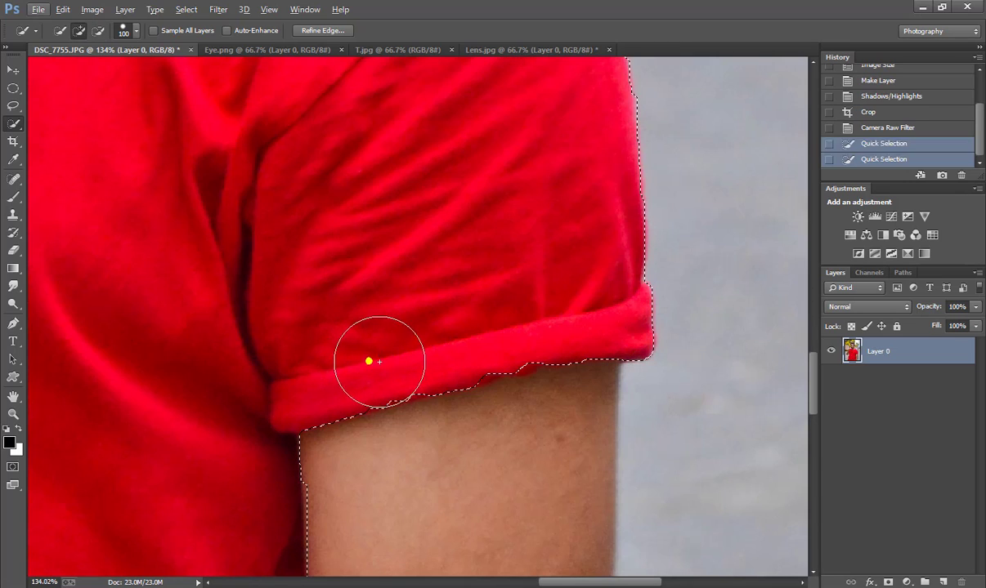
click(486, 331)
scroll(334, 302, up, 3)
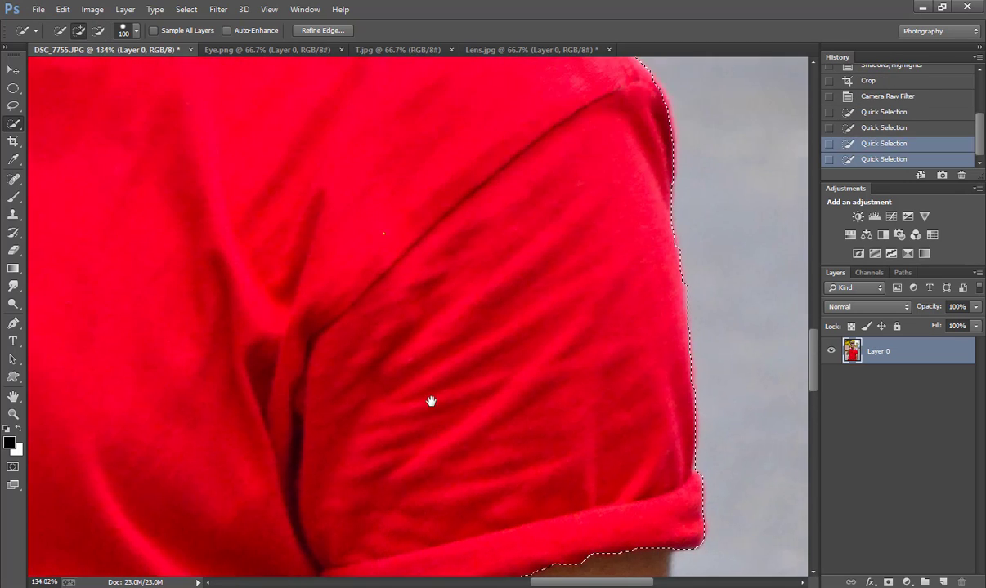
scroll(451, 345, up, 3)
scroll(484, 337, up, 2)
click(420, 260)
scroll(231, 265, down, 2)
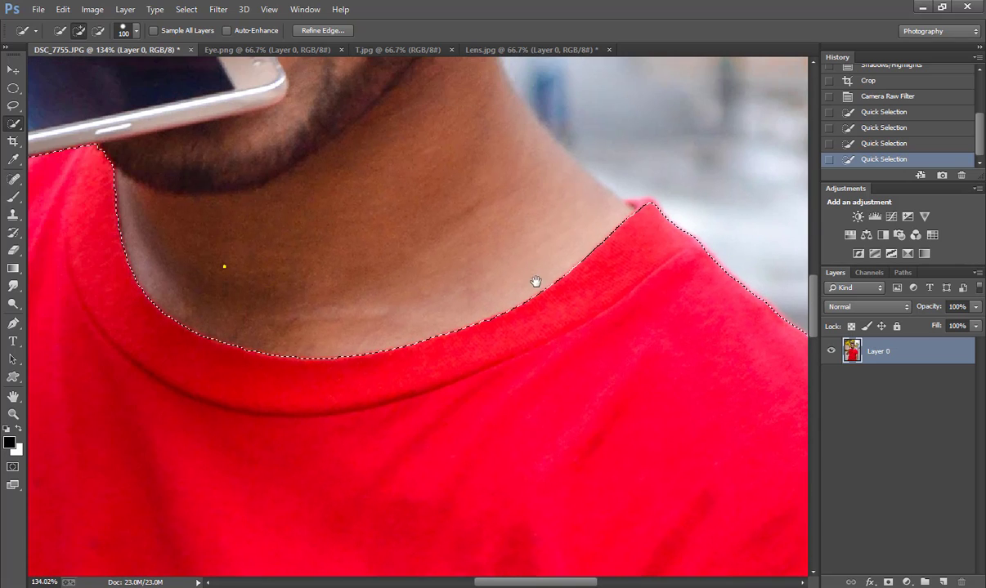
scroll(535, 290, up, 5)
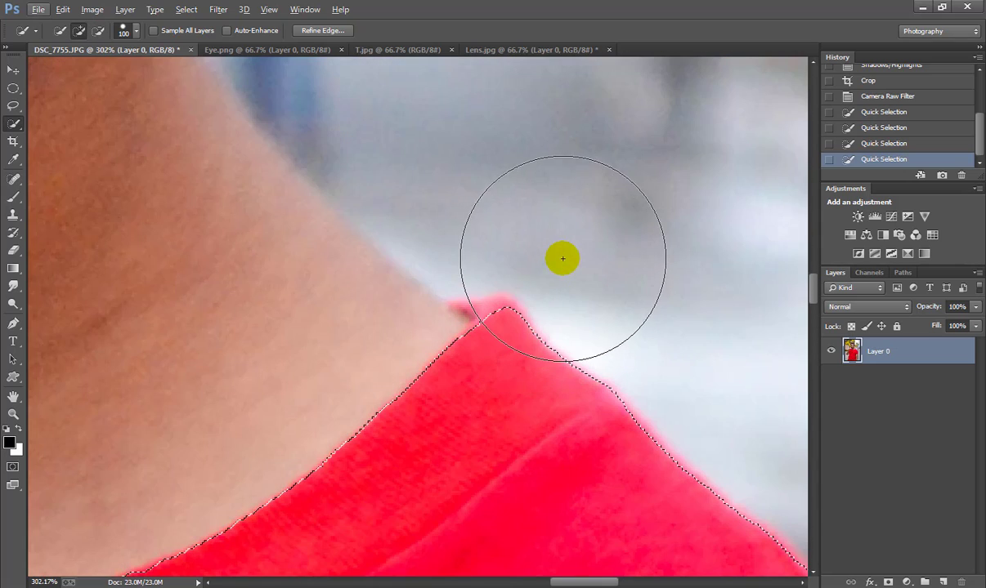
Refine the collar edges with a size-7 brush and copy the shirt to Layer 1
mouse_move(535, 291)
mouse_down()
mouse_move(486, 315)
mouse_move(477, 304)
mouse_move(484, 319)
mouse_up()
click(497, 305)
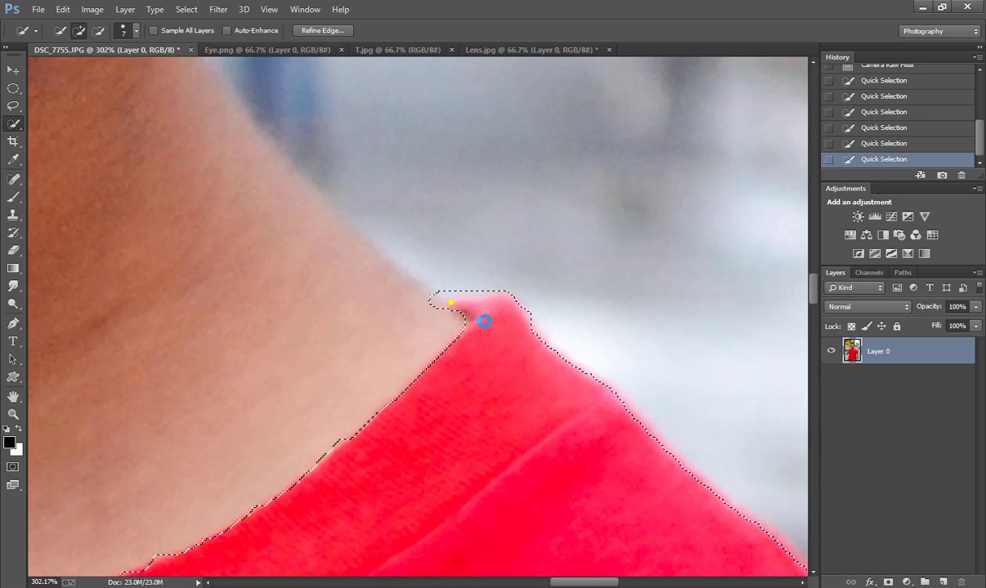
click(436, 315)
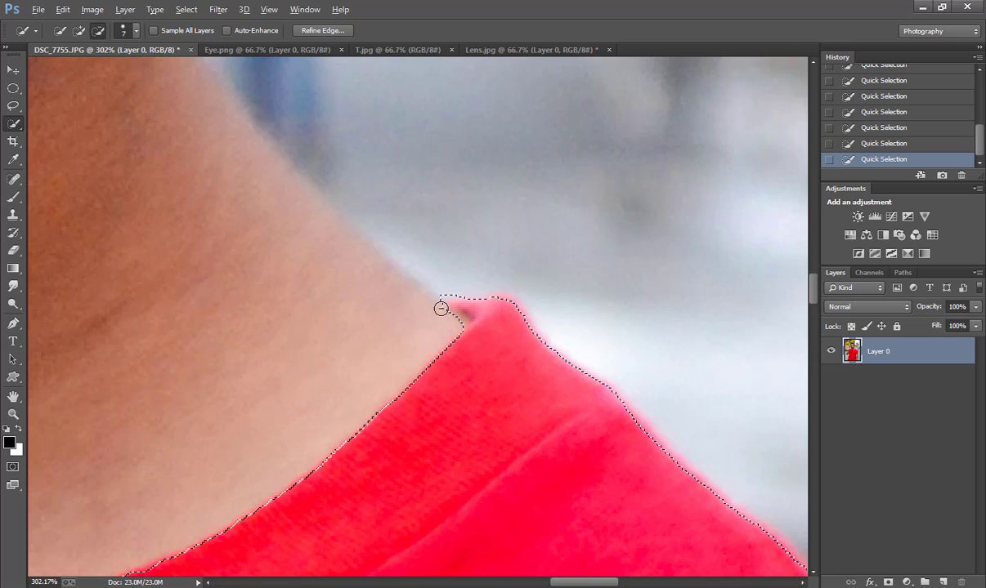
mouse_move(488, 315)
mouse_down()
mouse_move(497, 295)
mouse_move(438, 292)
mouse_up()
click(452, 315)
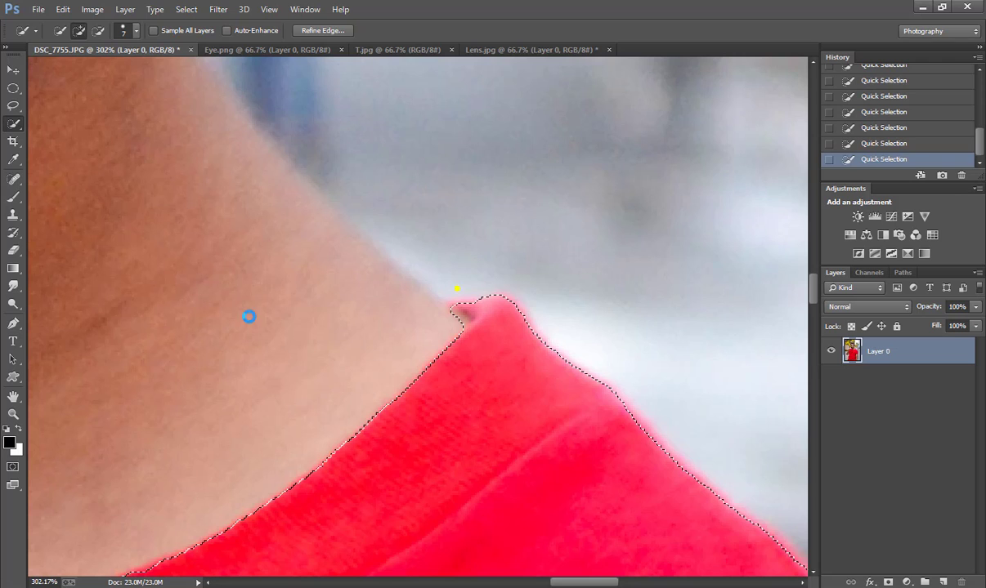
drag(226, 295, 589, 439)
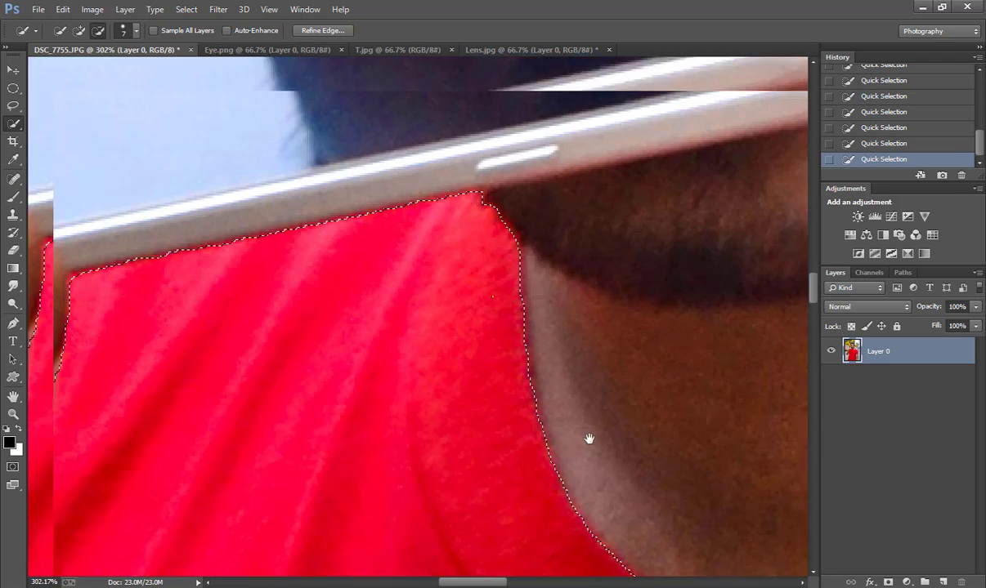
click(367, 258)
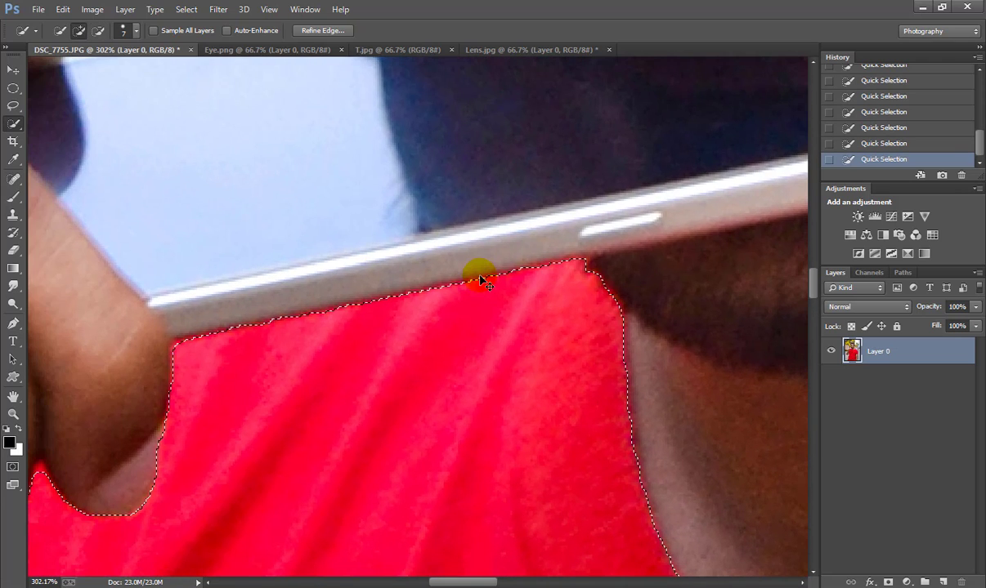
key(ctrl+0)
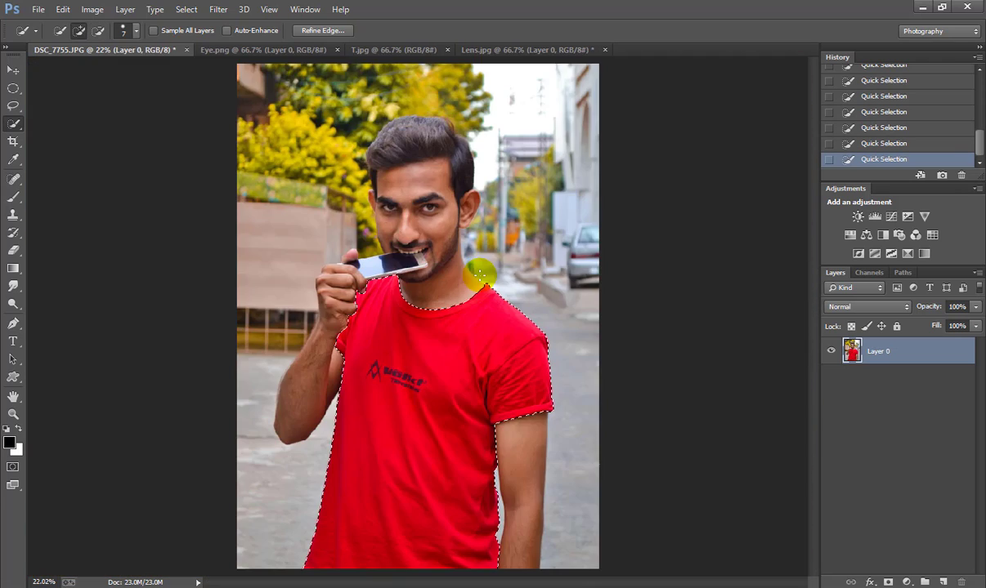
key(ctrl+j)
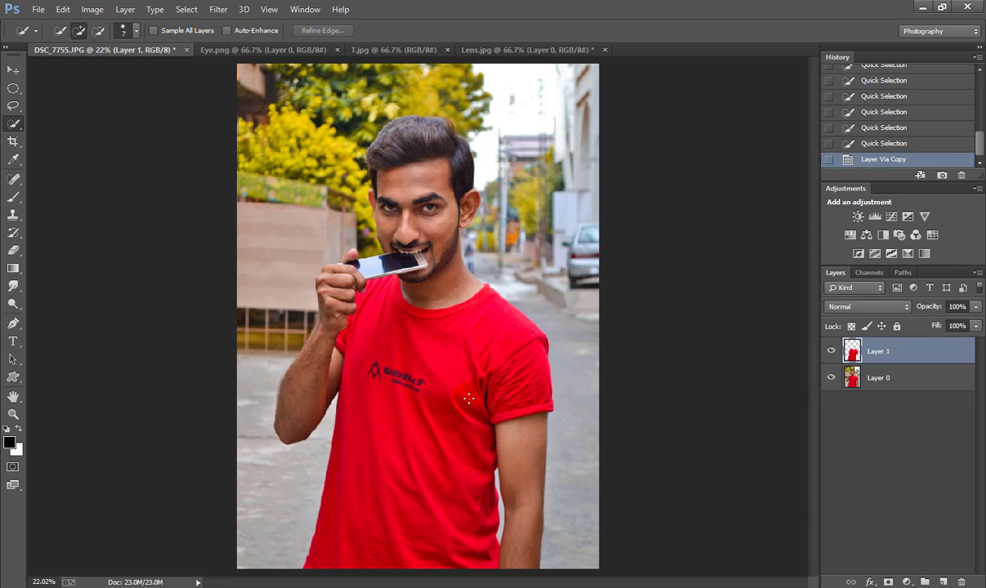
Set Hue/Saturation on Layer 1 to Hue 50, keeping Saturation at 0
key(ctrl+u)
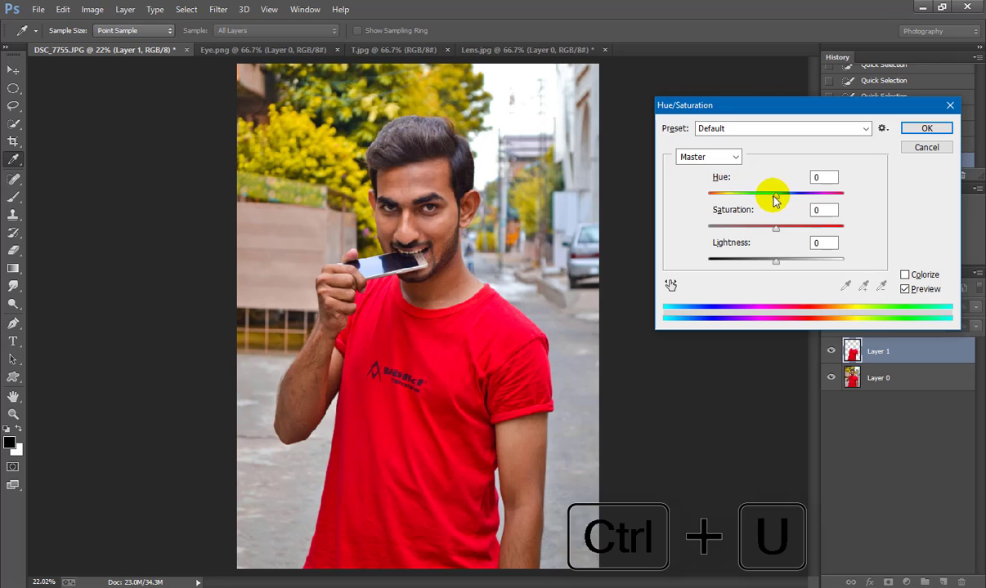
mouse_move(774, 195)
mouse_down()
mouse_move(715, 201)
mouse_move(809, 202)
mouse_up()
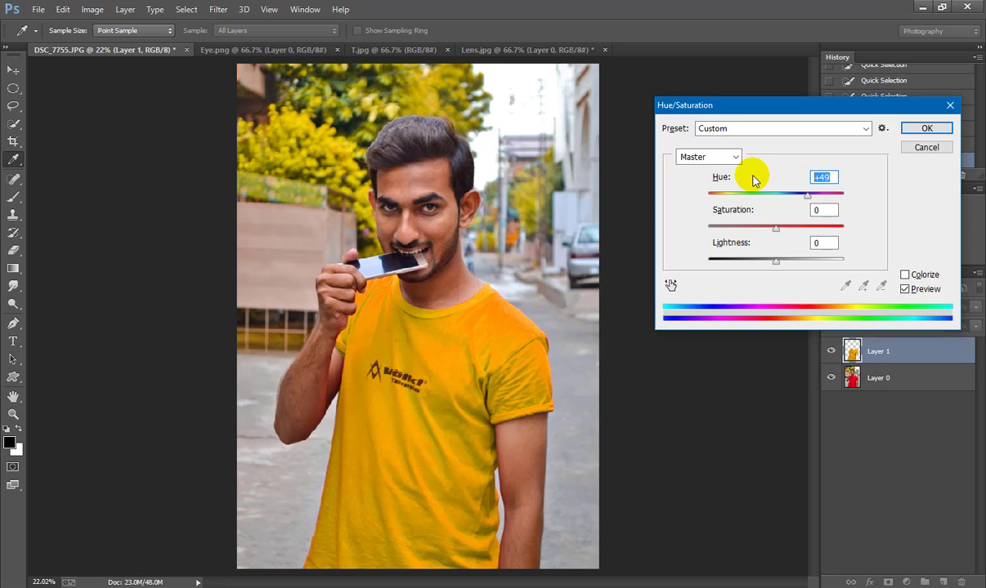
mouse_move(778, 228)
mouse_down()
mouse_move(741, 228)
mouse_move(776, 228)
mouse_up()
click(826, 210)
double_click(821, 178)
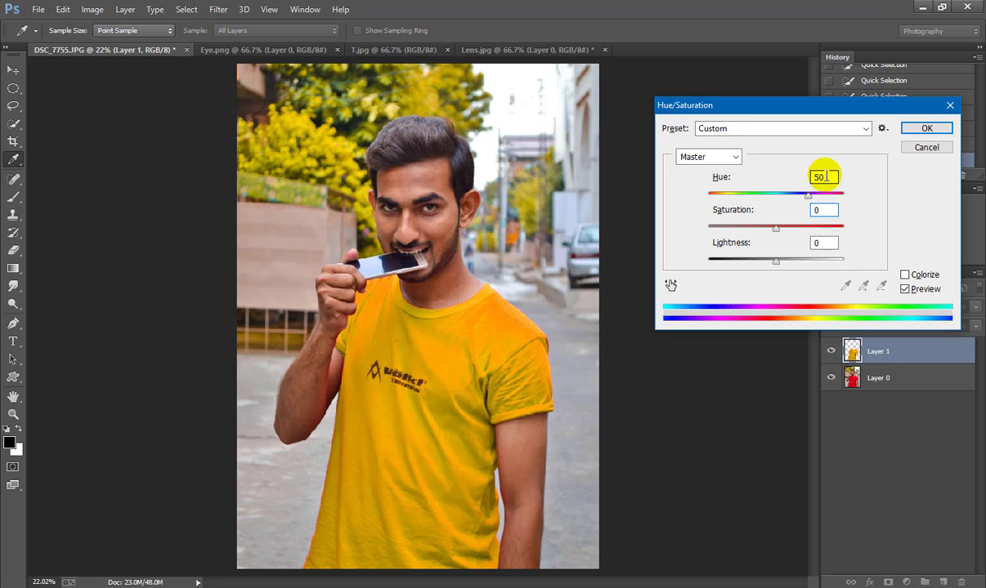
text(40)
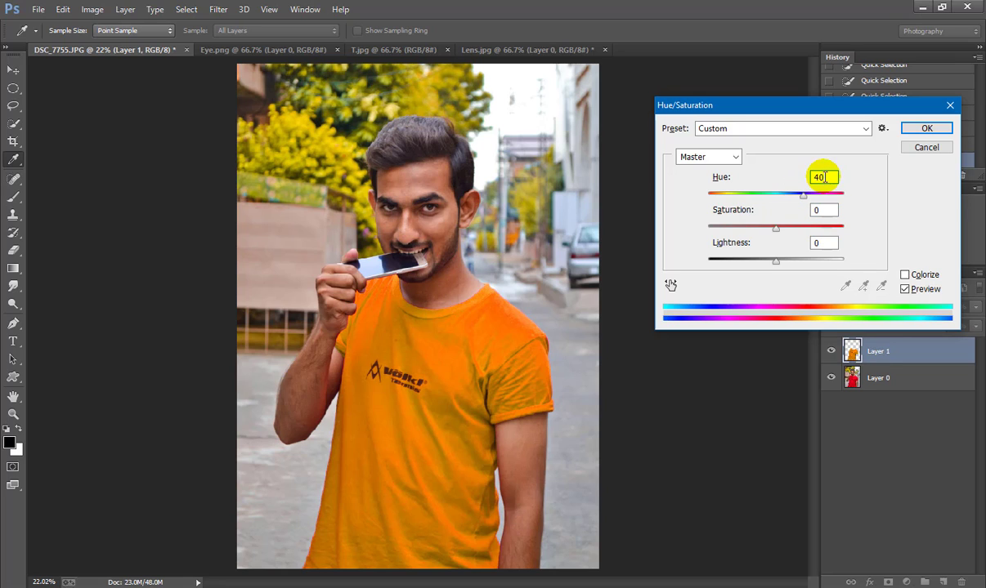
double_click(821, 177)
text(50)
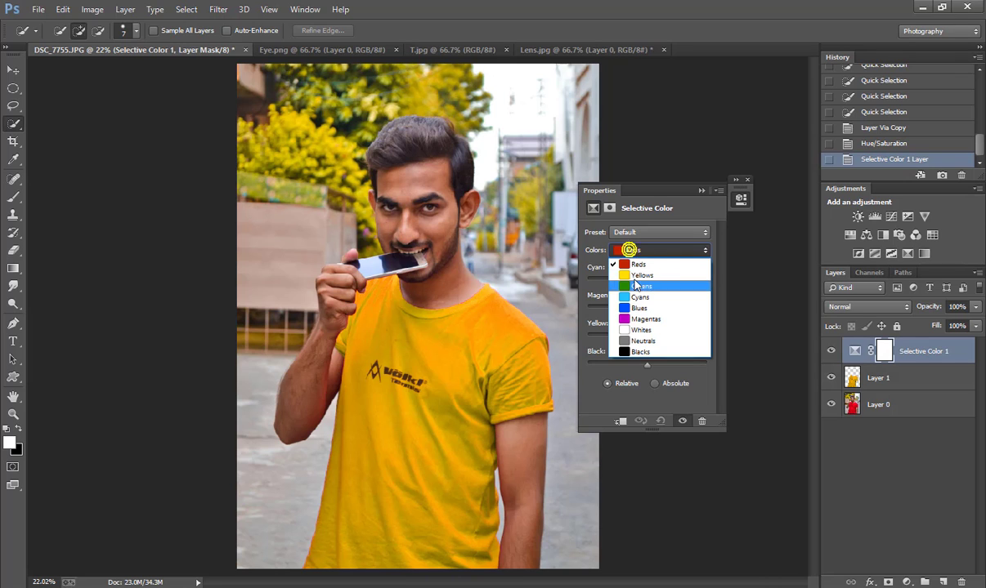
Adjust the Selective Color Yellows to Cyan -11 and Magenta +2
click(638, 281)
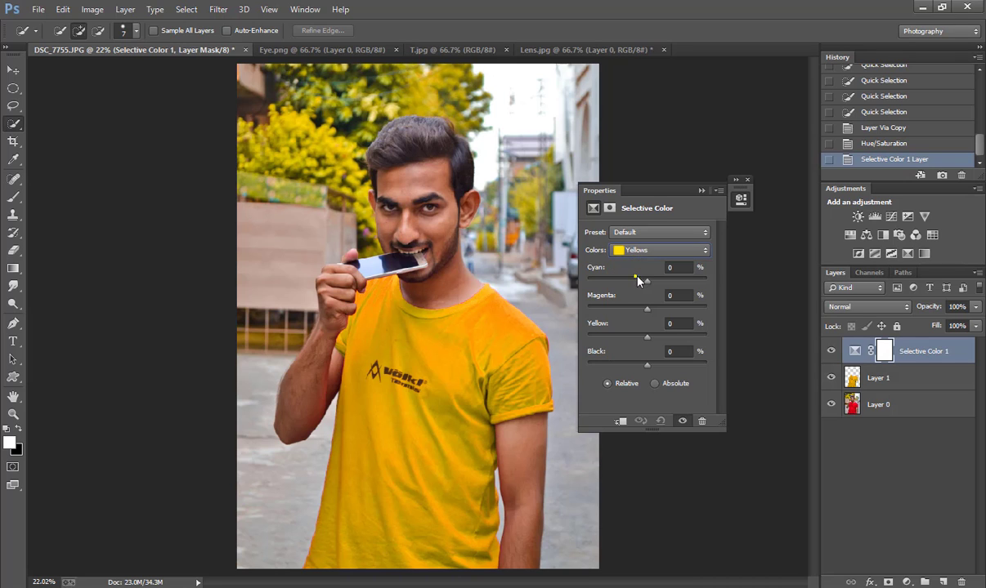
mouse_move(651, 285)
mouse_down()
mouse_move(605, 282)
mouse_move(699, 283)
mouse_up()
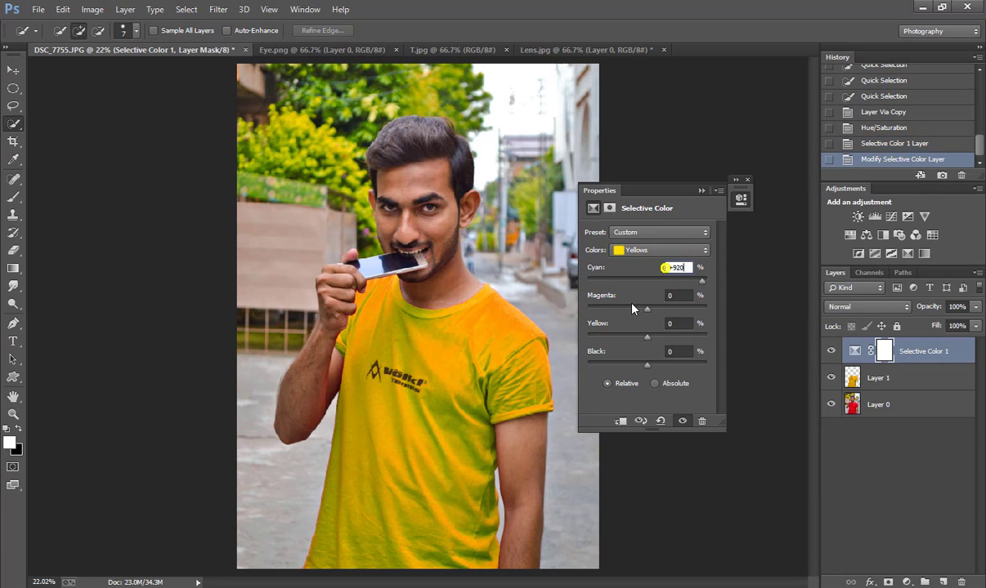
text(0)
mouse_move(646, 309)
mouse_down()
mouse_move(670, 337)
mouse_move(659, 366)
mouse_up()
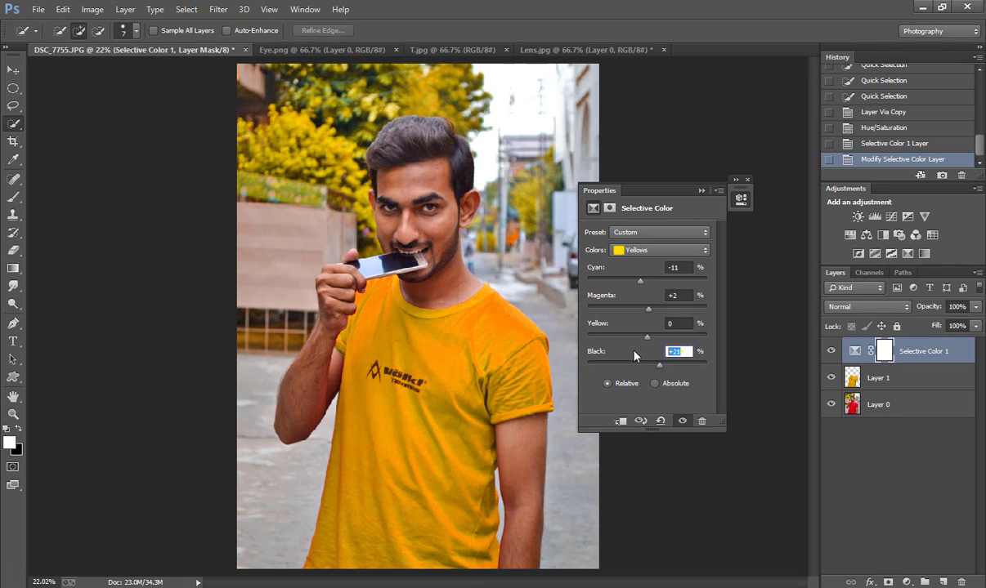
text(0)
click(745, 181)
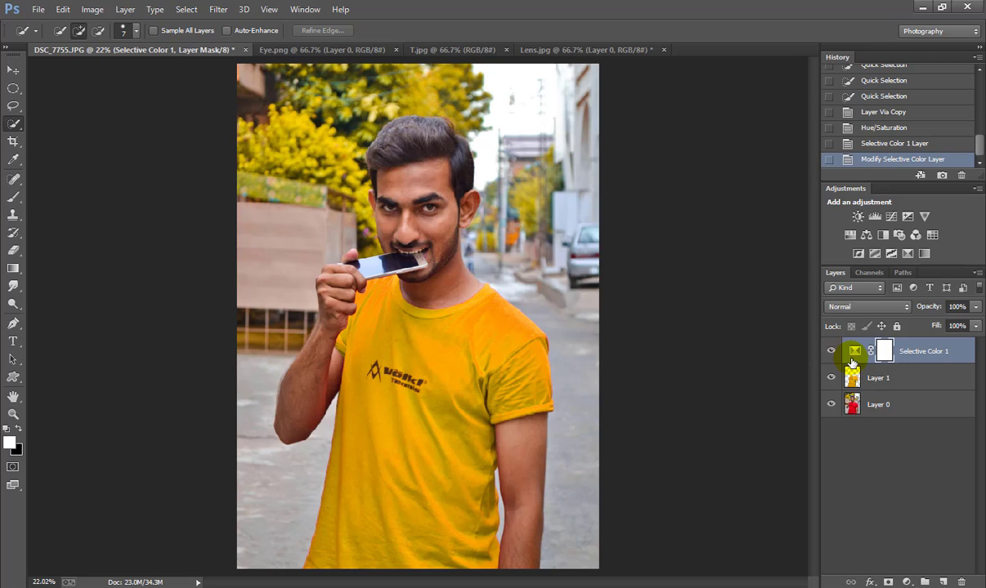
Stamp visible layers into Layer 2 and spot-heal the forehead blemishes
key(ctrl+shift+alt+e)
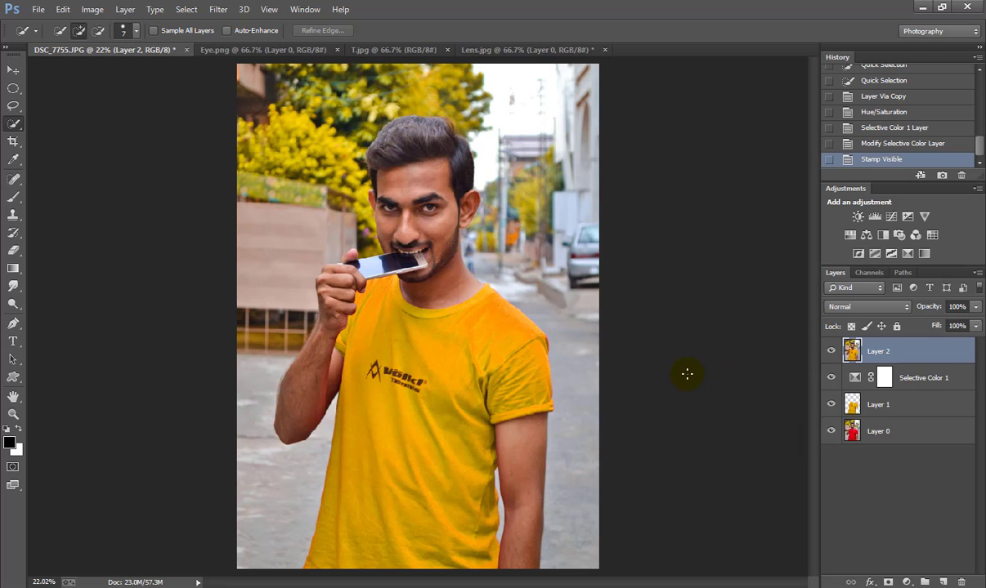
click(16, 183)
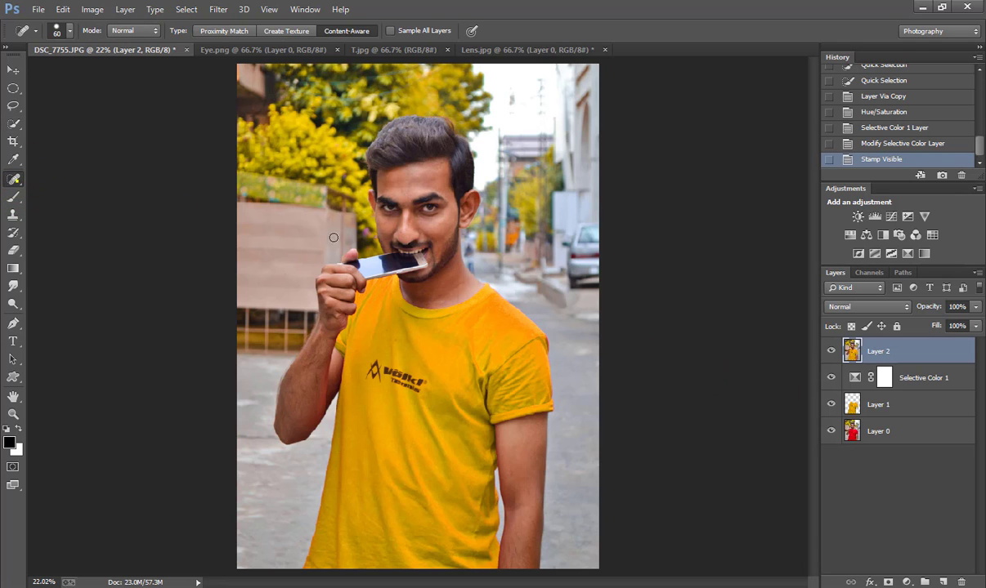
scroll(431, 273, up, 2)
scroll(418, 177, up, 2)
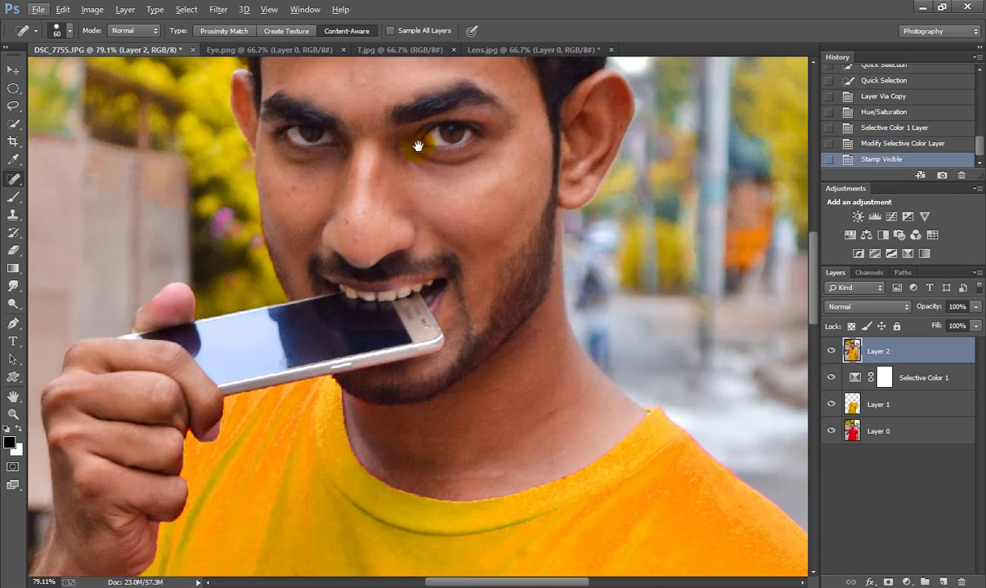
scroll(418, 163, up, 2)
scroll(424, 277, up, 1)
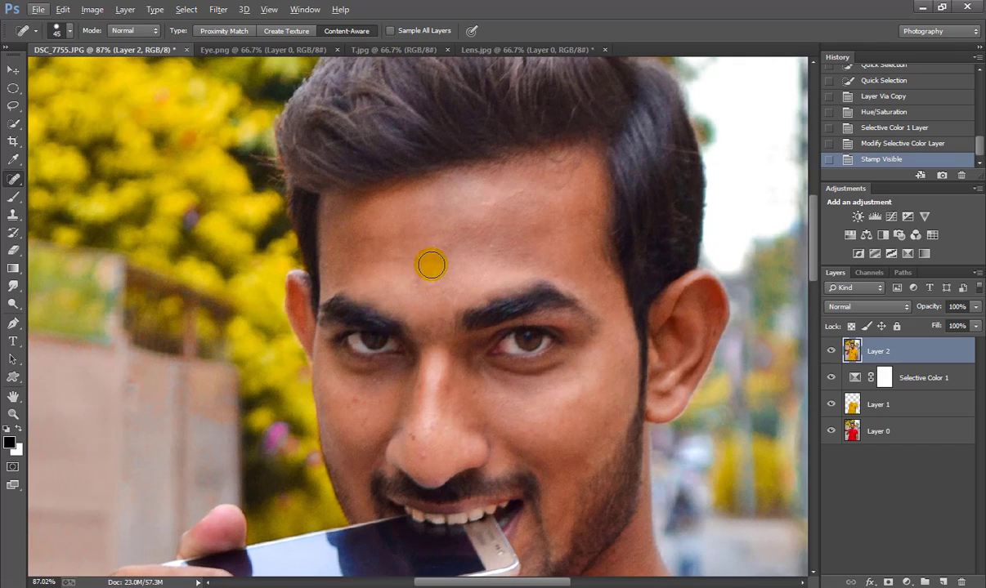
drag(433, 266, 441, 249)
drag(337, 225, 349, 224)
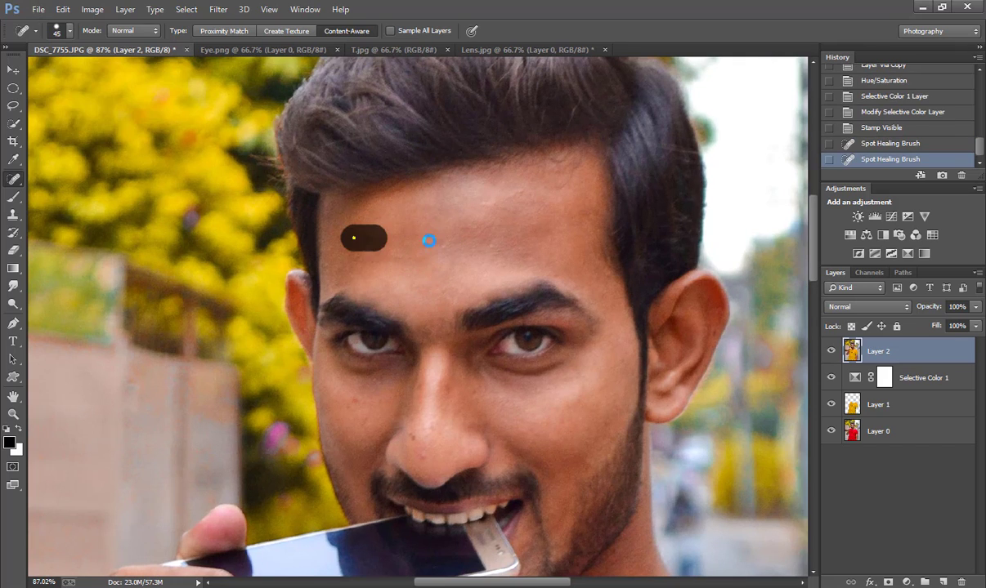
click(414, 223)
drag(499, 209, 518, 194)
click(533, 165)
Heal spots on the cheek, nose tip and nose bridge with a smaller brush
drag(495, 387, 531, 317)
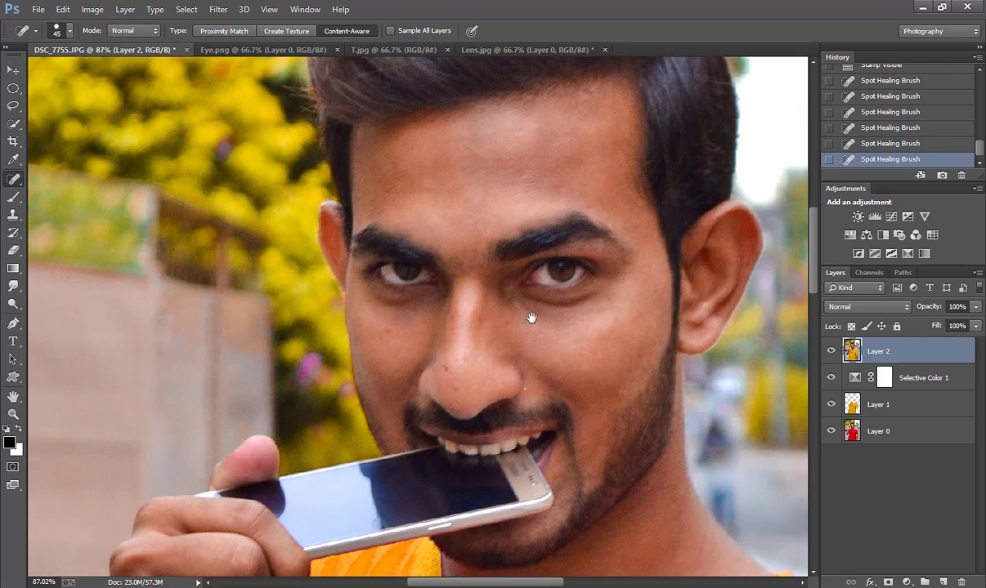
click(387, 333)
key(bracketleft)
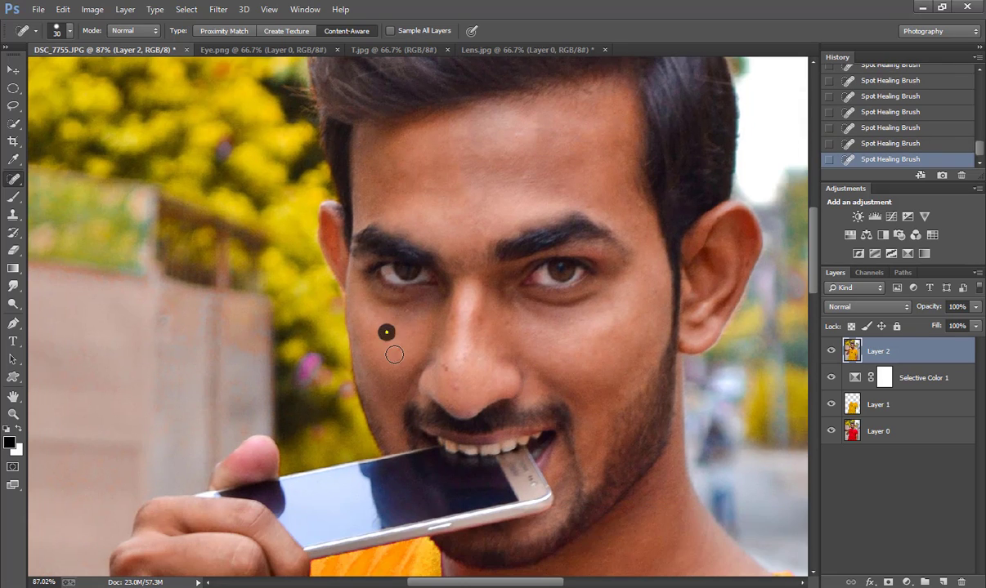
click(453, 390)
click(510, 338)
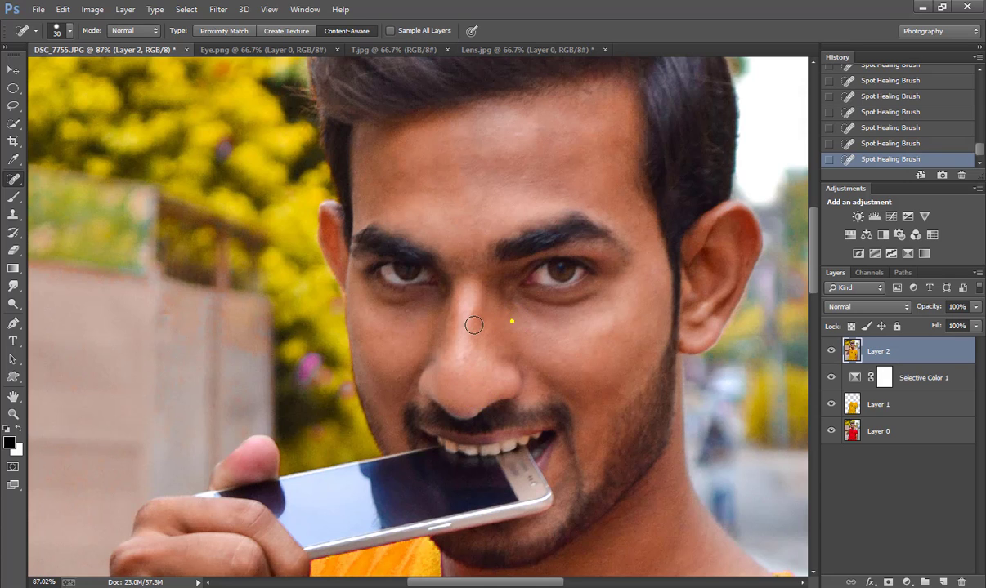
click(476, 321)
click(456, 320)
Heal the blemishes along the neck and recheck the whole face
drag(583, 414, 583, 264)
drag(648, 410, 599, 399)
drag(568, 433, 617, 394)
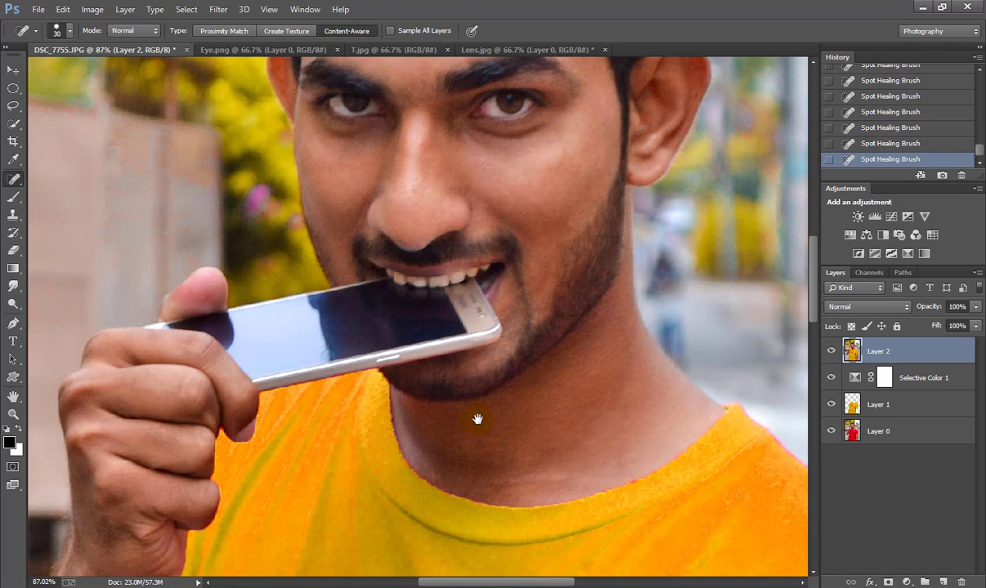
drag(479, 423, 510, 402)
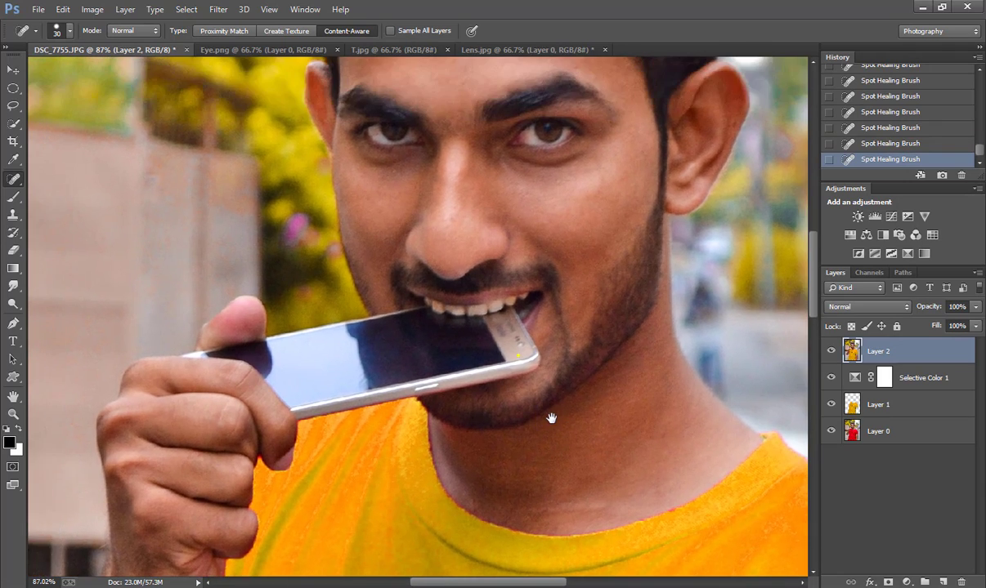
drag(516, 356, 548, 413)
key(ctrl+0)
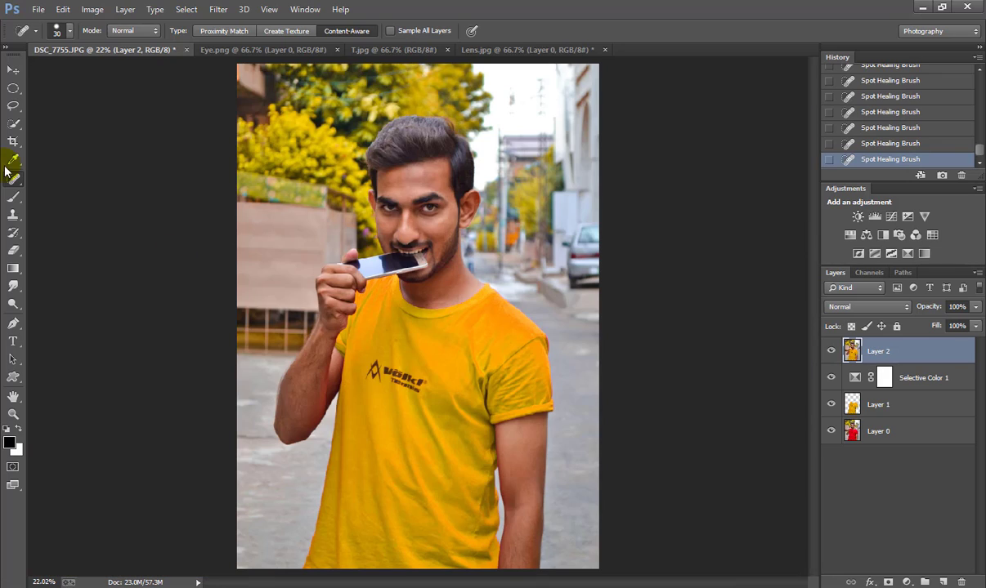
Quick-select the man from head to shirt, including both arms and hand
click(12, 127)
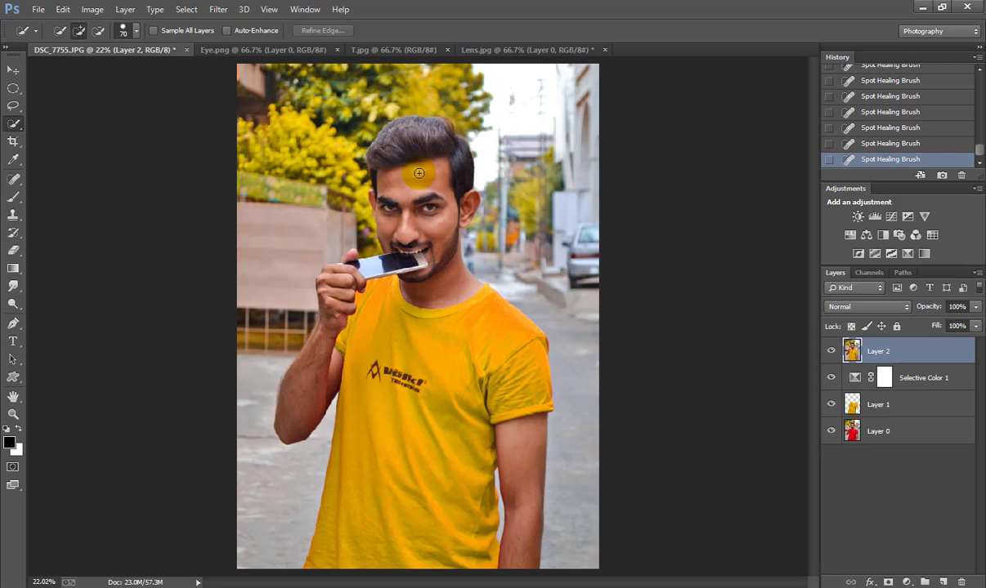
drag(419, 174, 376, 540)
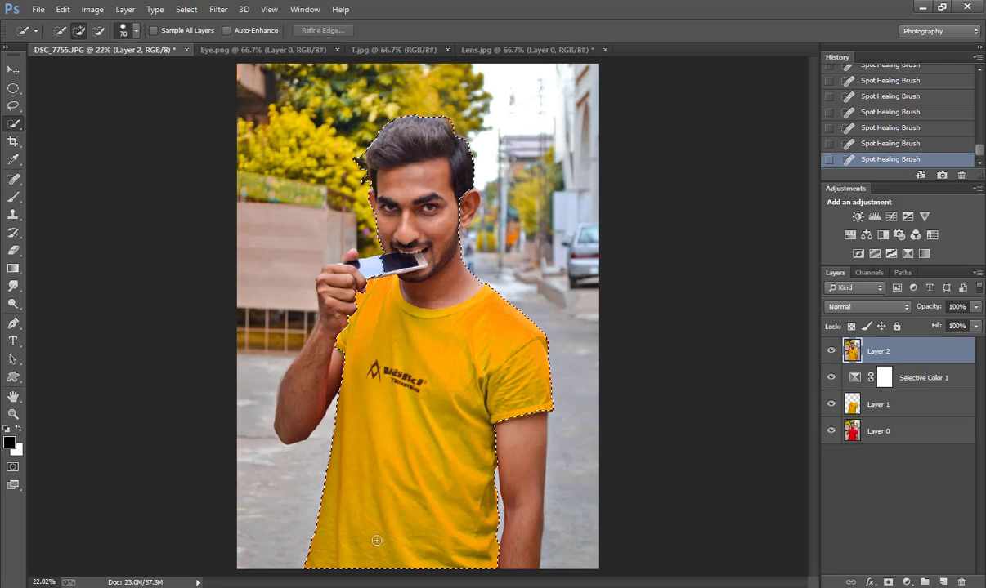
drag(516, 426, 513, 515)
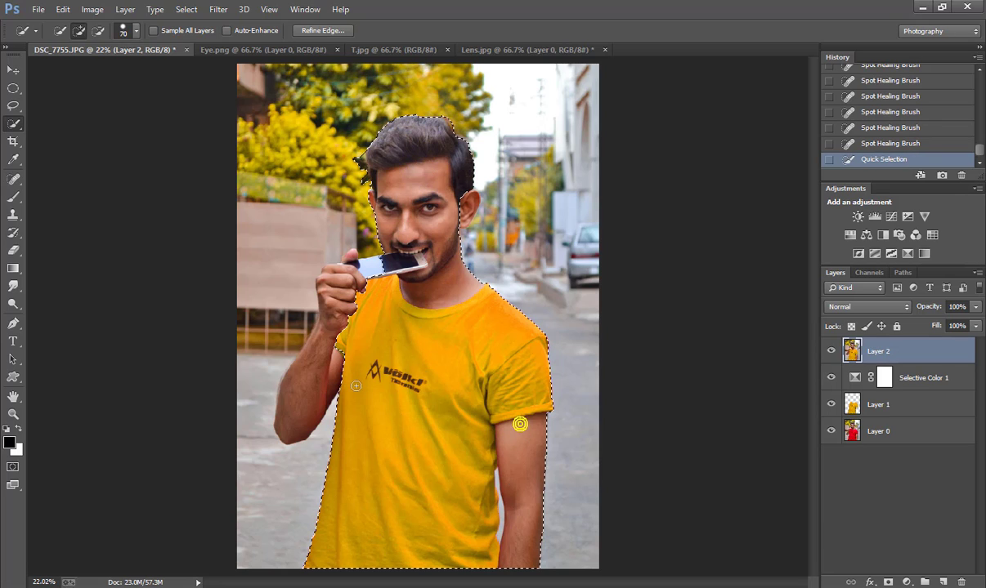
drag(302, 408, 347, 271)
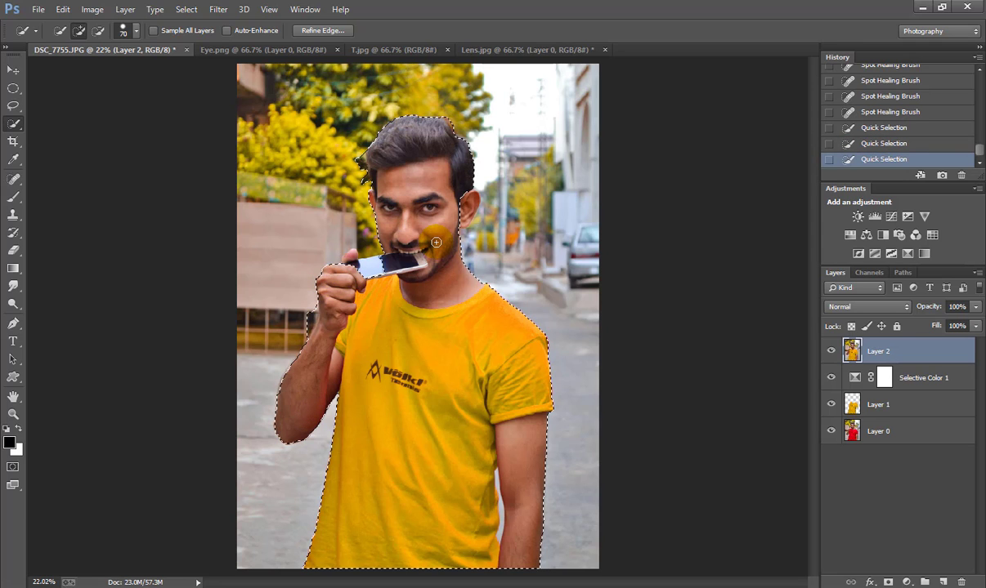
Refine the selection around the phone and hand, removing background by the arm and hair
scroll(431, 237, up, 3)
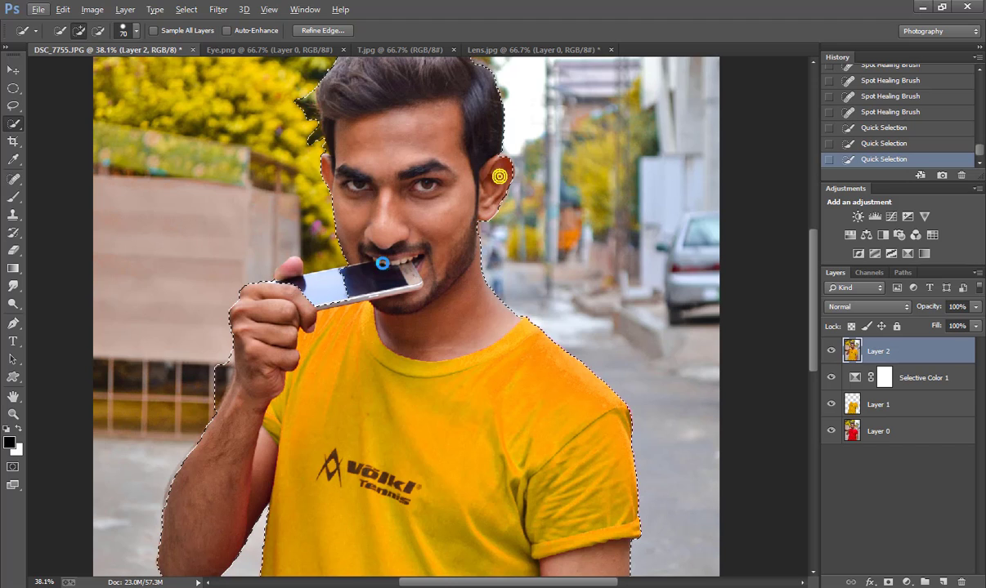
drag(276, 271, 283, 278)
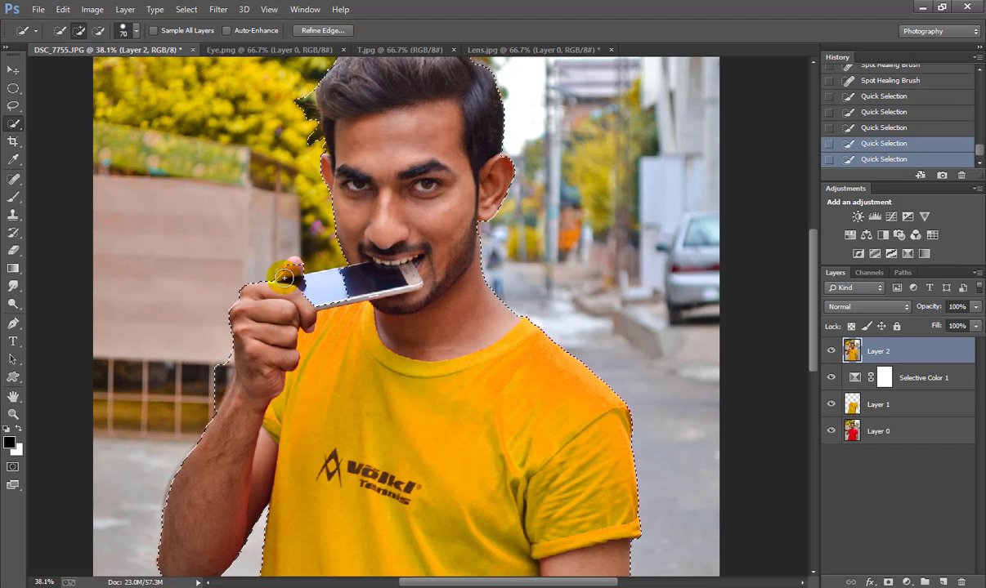
scroll(211, 400, up, 2)
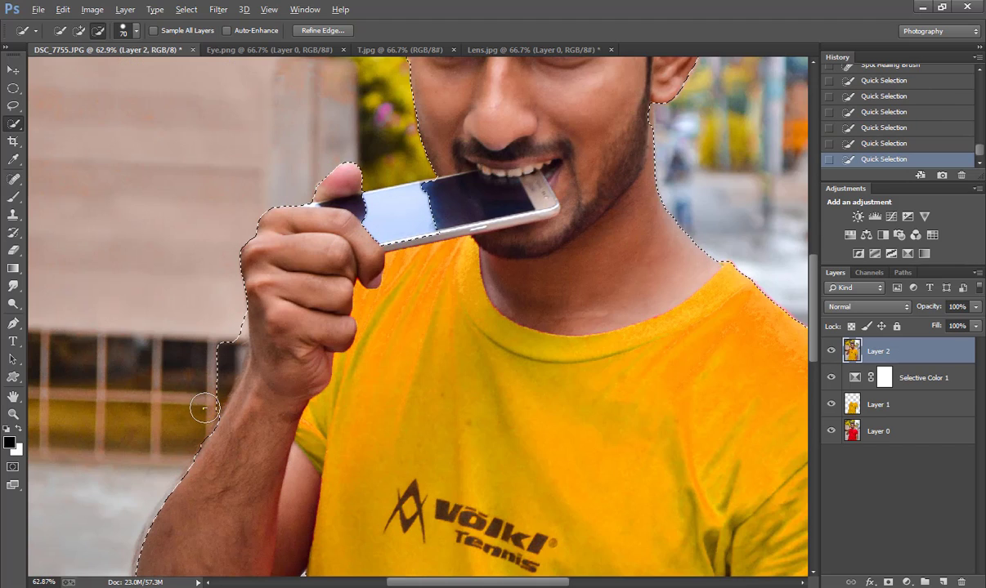
mouse_move(223, 342)
mouse_down()
mouse_move(219, 371)
mouse_move(214, 331)
mouse_up()
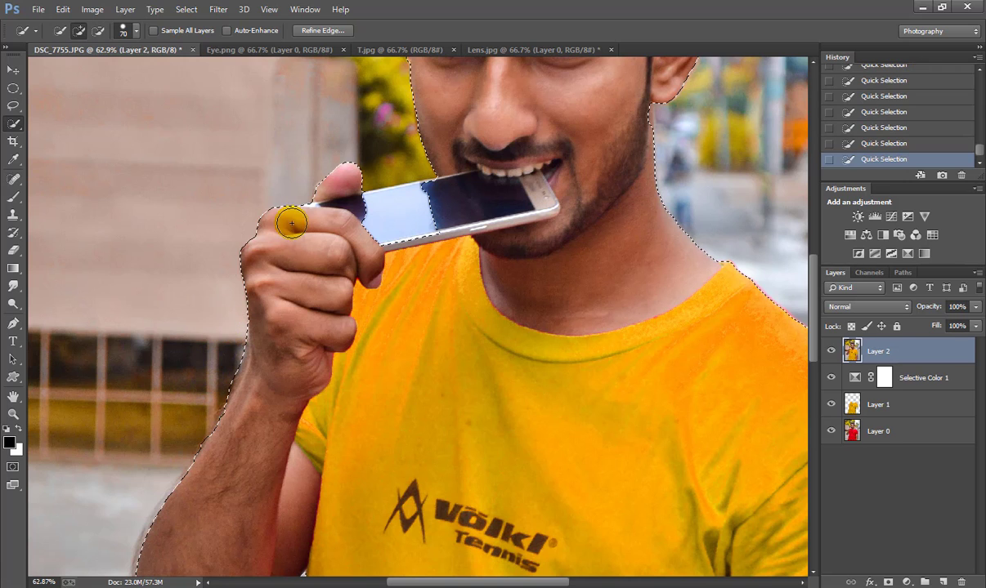
scroll(292, 223, up, 1)
scroll(311, 245, up, 2)
scroll(344, 245, up, 2)
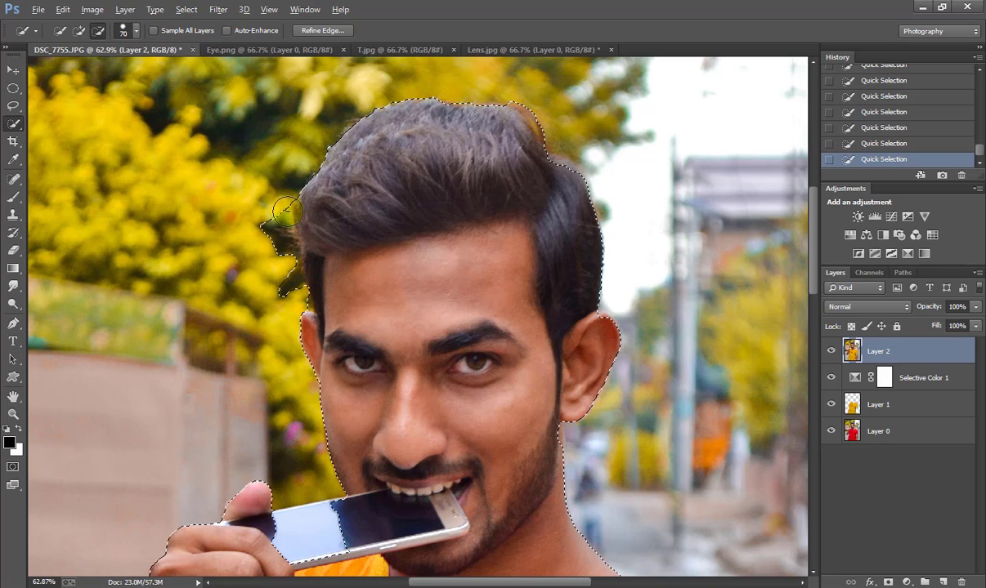
drag(266, 227, 278, 275)
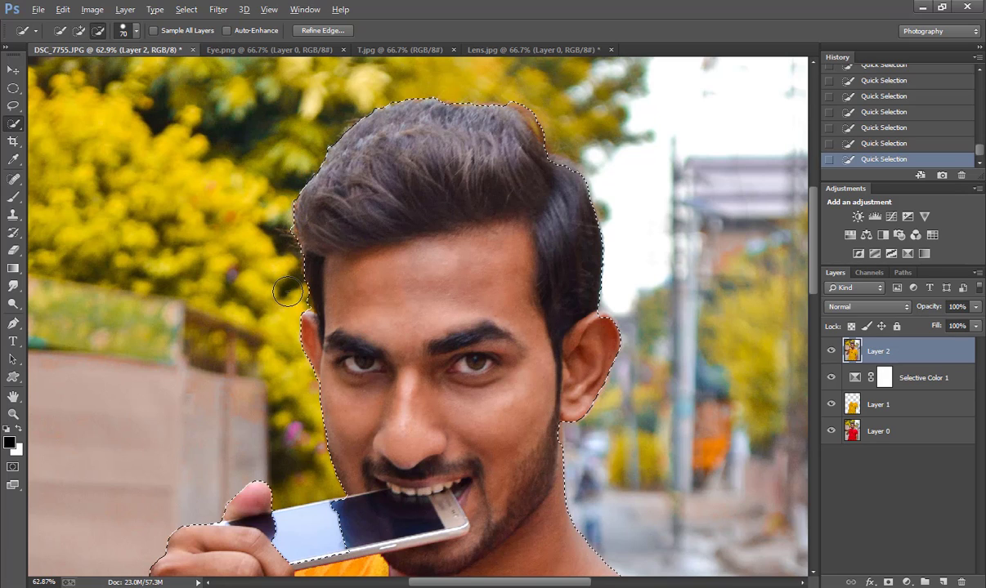
drag(524, 348, 530, 324)
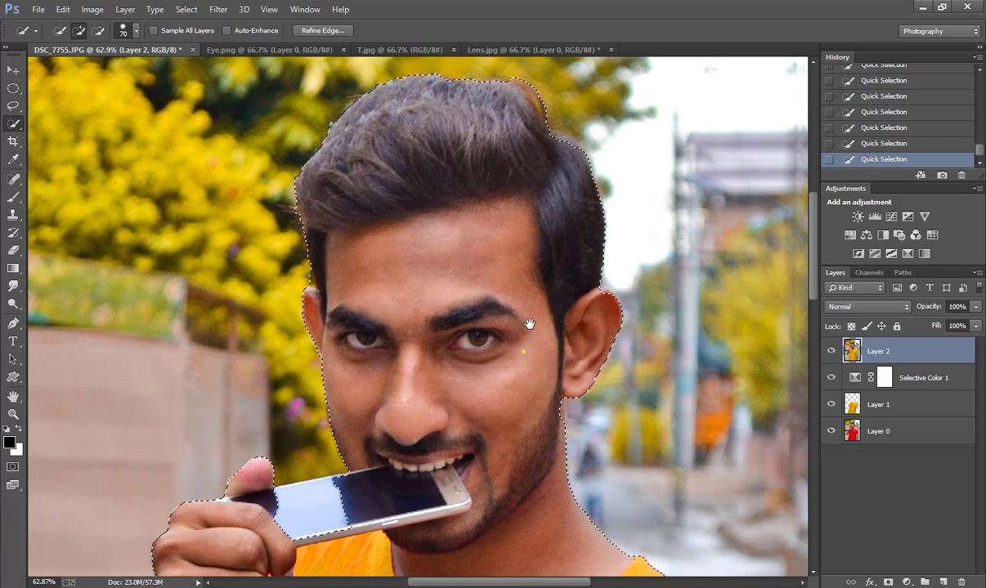
click(550, 415)
key(ctrl+0)
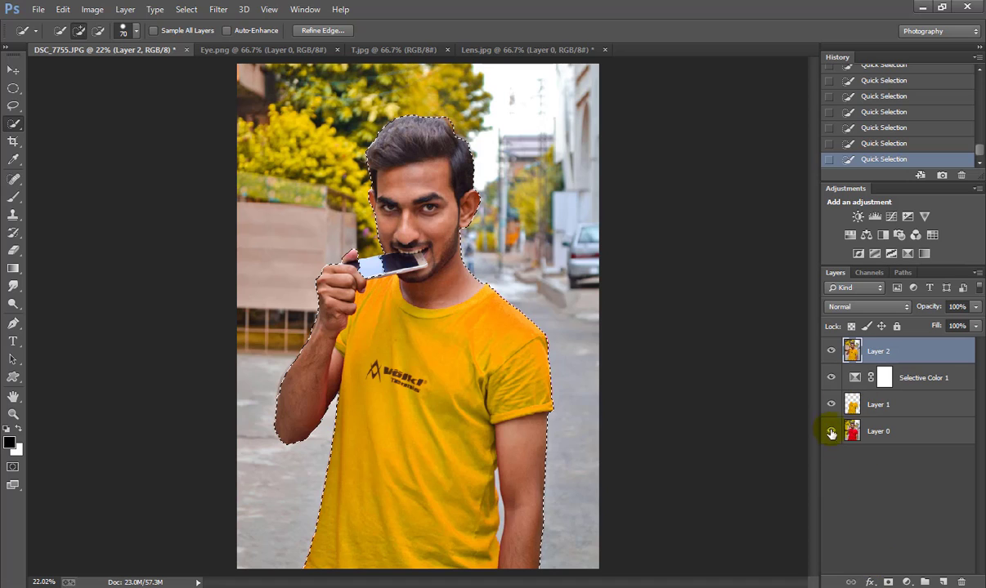
Mask Layer 2 to the man and hide Selective Color 1 and Layer 0 to check the cutout
click(888, 581)
click(831, 378)
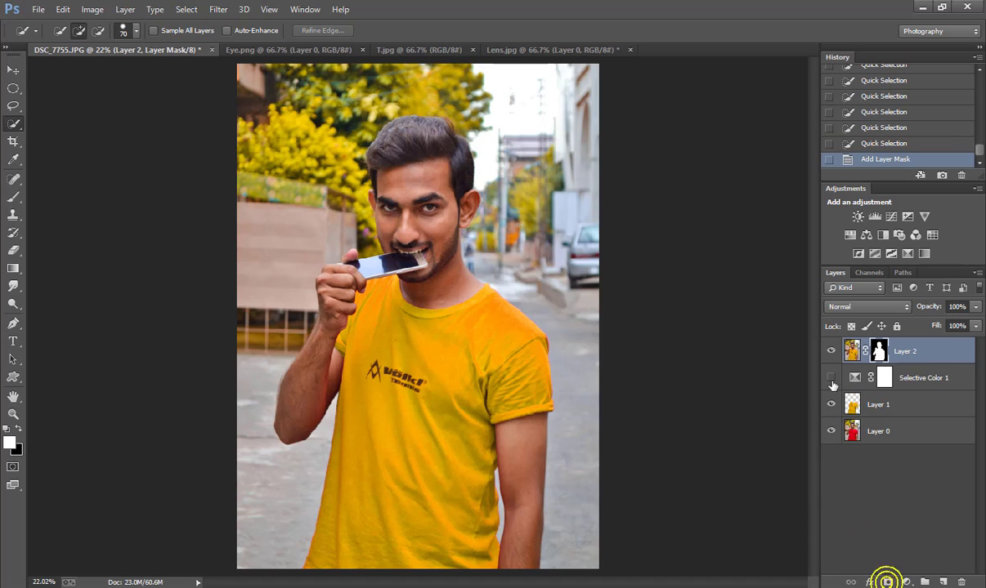
click(832, 431)
right_click(877, 349)
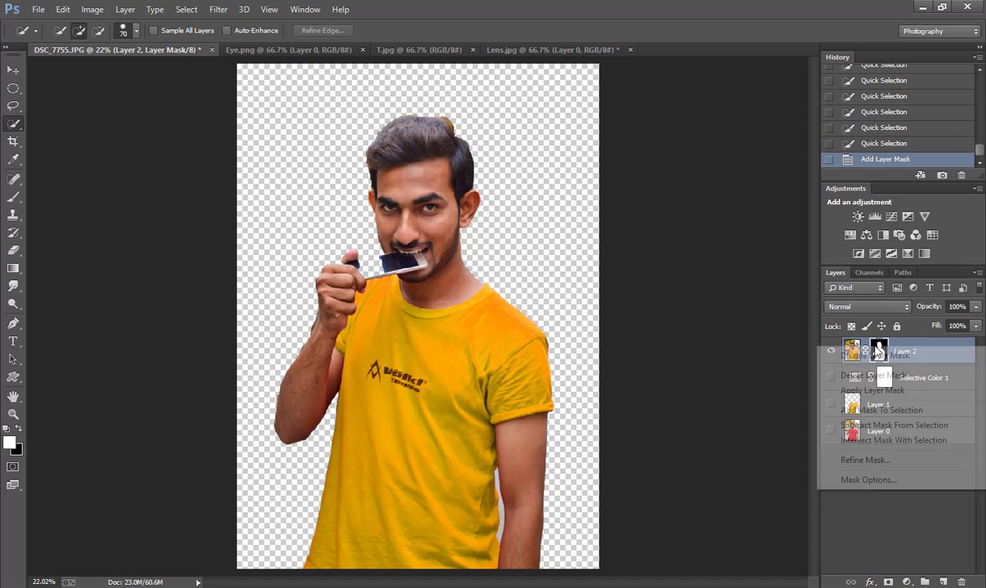
click(12, 327)
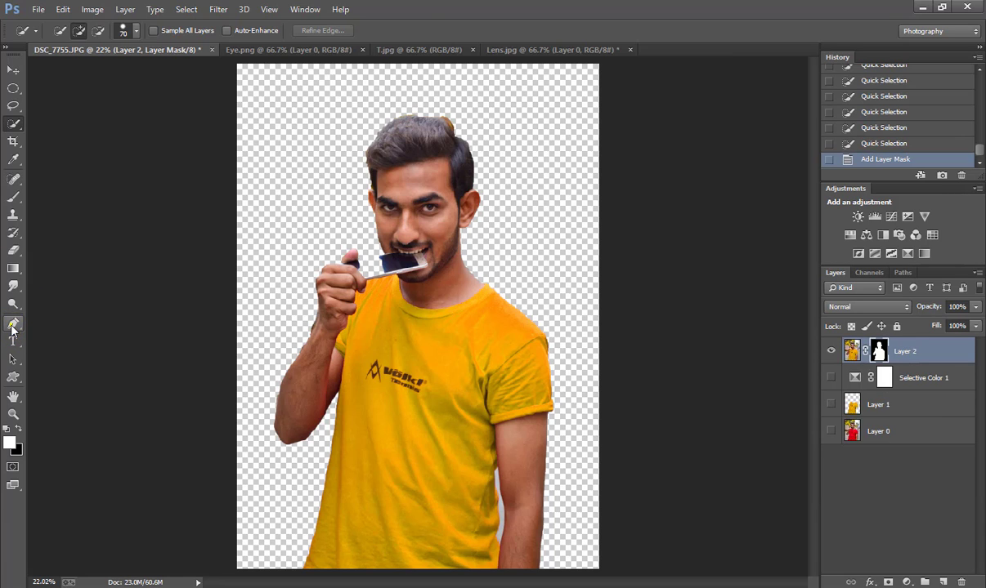
Trace a Pen path along the upper part of the gap between arm and shirt
scroll(397, 479, up, 3)
scroll(534, 514, up, 2)
scroll(414, 308, up, 1)
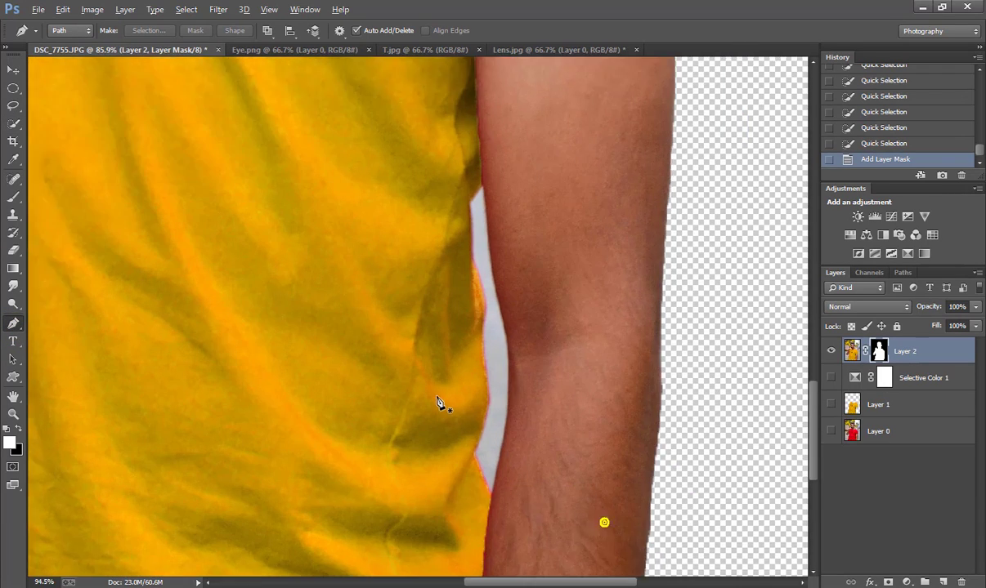
scroll(466, 421, down, 2)
scroll(466, 423, up, 2)
click(463, 412)
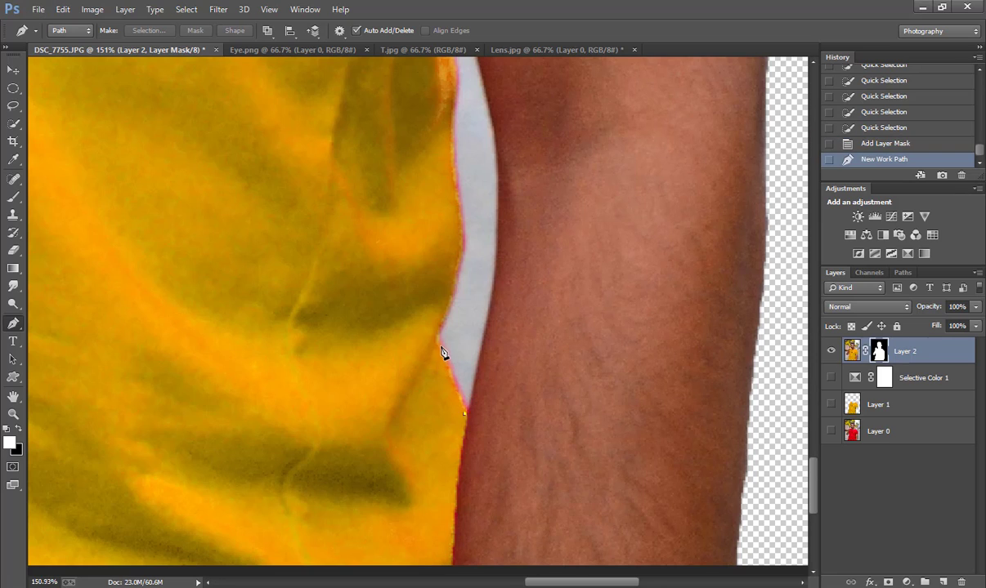
click(436, 337)
click(461, 244)
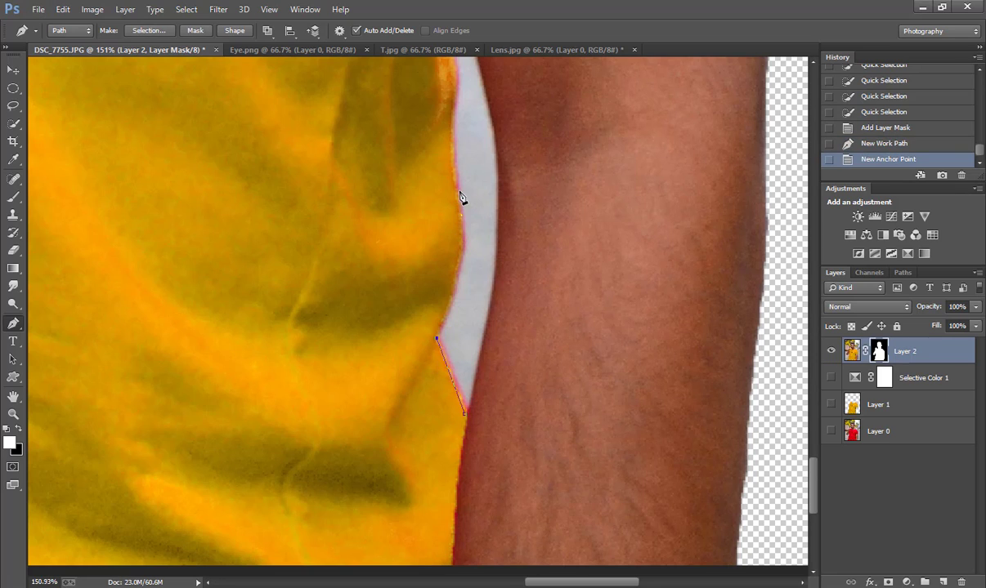
drag(460, 218, 455, 144)
drag(463, 256, 496, 444)
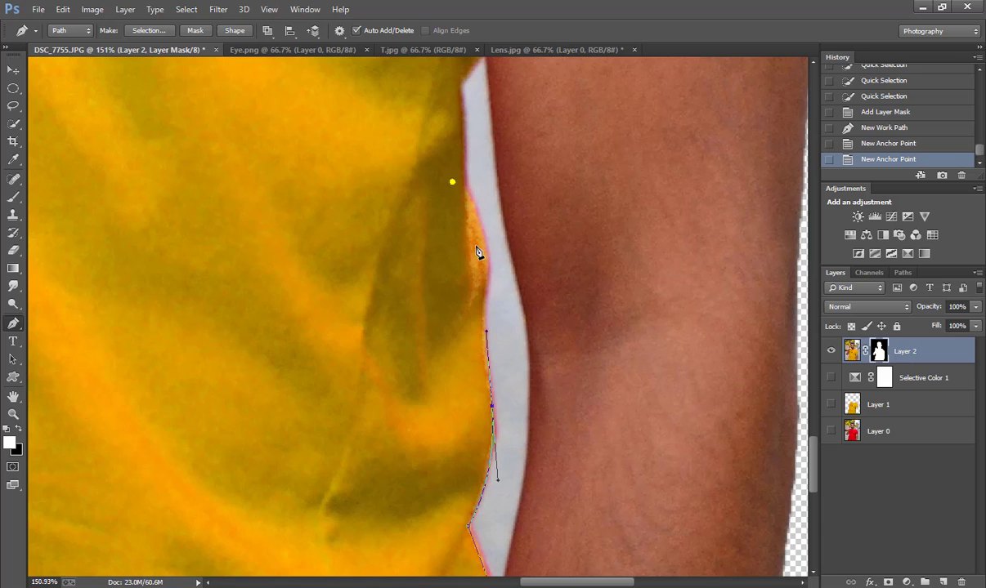
click(489, 292)
drag(469, 217, 472, 313)
drag(428, 276, 441, 249)
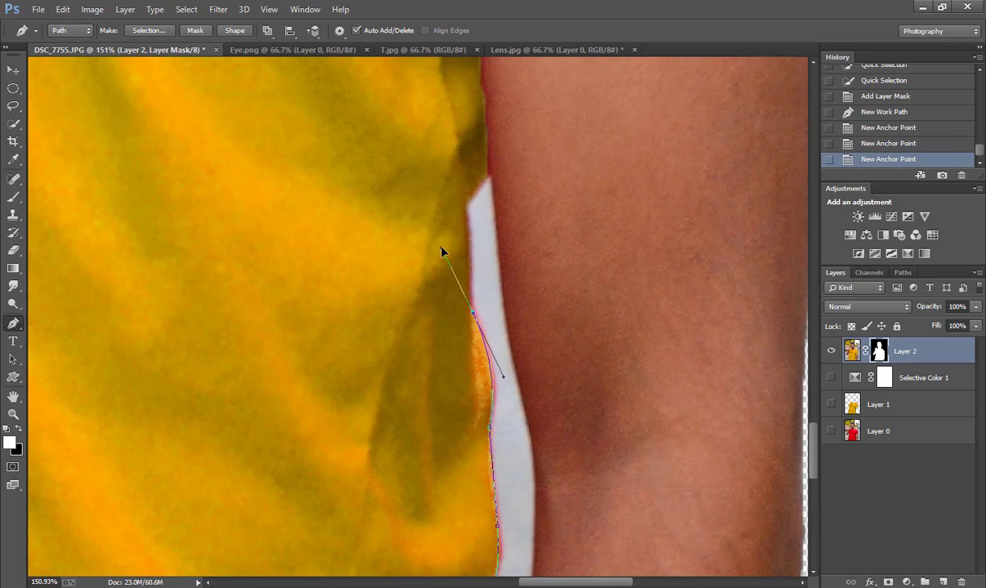
click(468, 274)
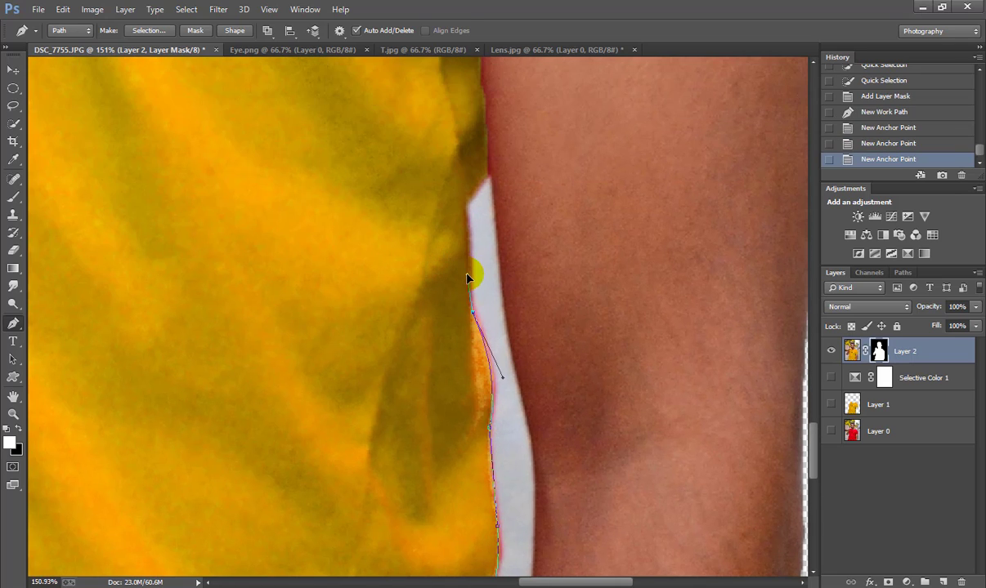
click(464, 203)
click(491, 174)
Finish the path at the bottom of the background sliver and close it
mouse_move(540, 340)
mouse_down()
mouse_move(554, 184)
mouse_move(539, 384)
mouse_up()
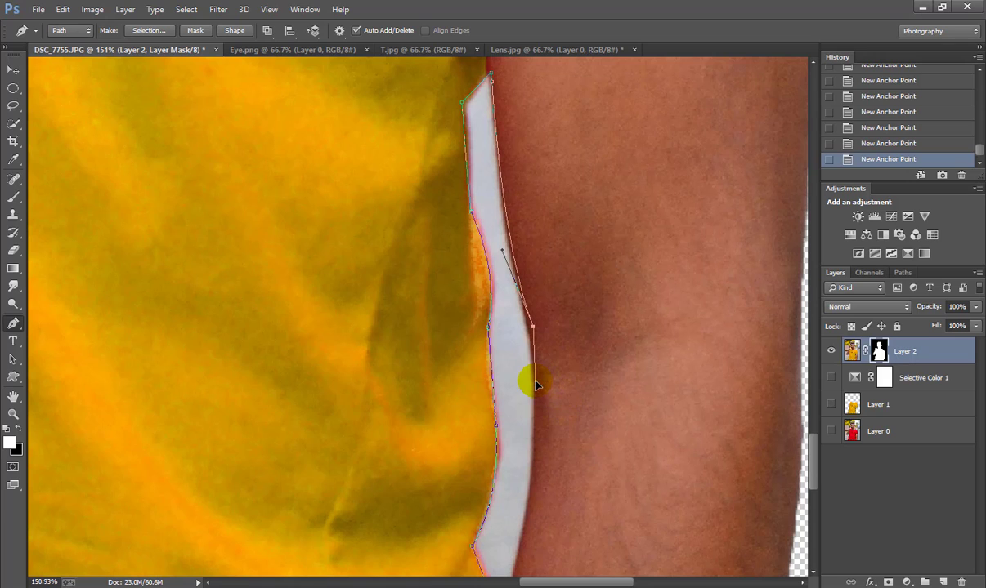
key(ctrl+z)
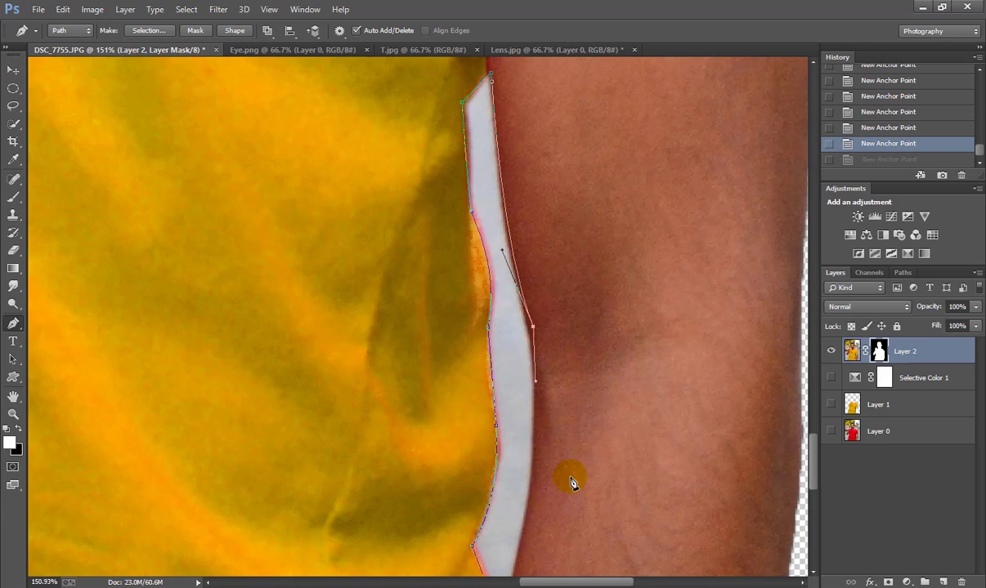
drag(572, 482, 580, 295)
click(533, 365)
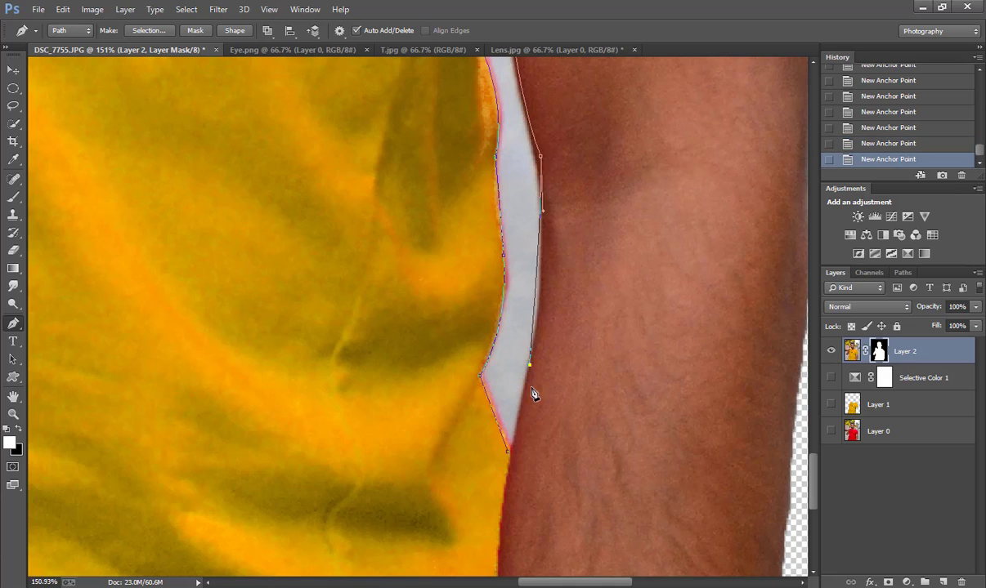
drag(532, 394, 539, 336)
key(ctrl+z)
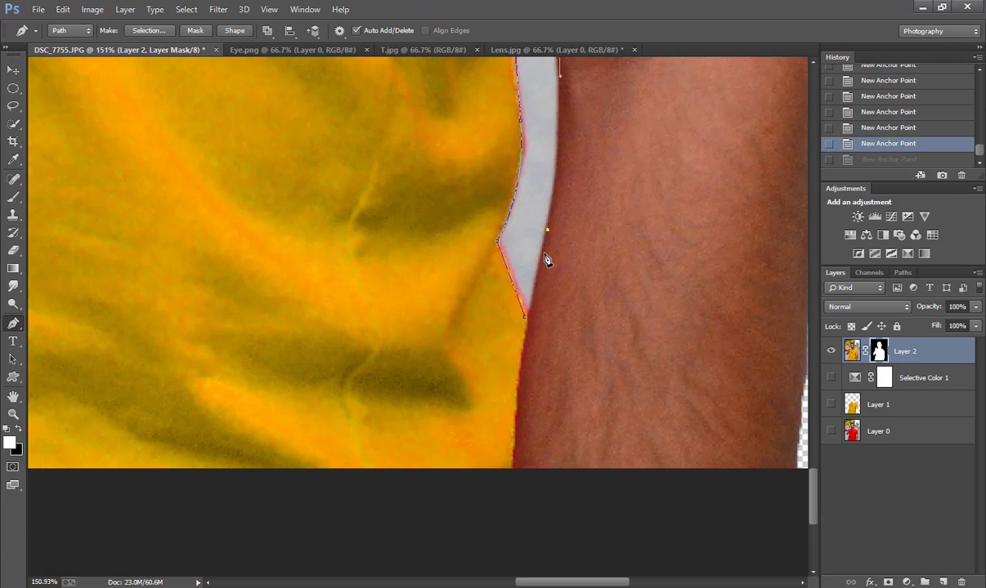
click(539, 271)
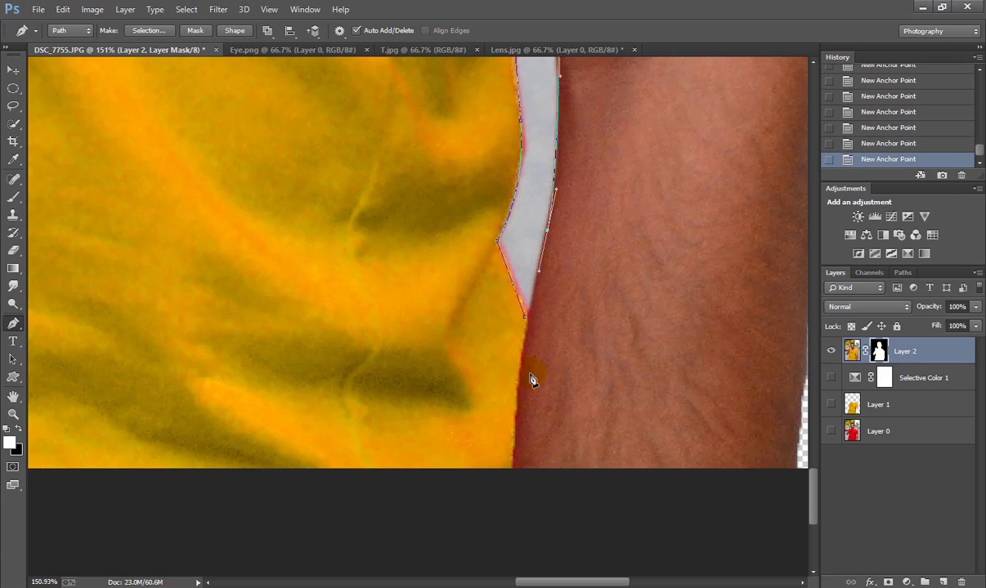
click(526, 321)
Turn the path into a 0 px feather selection and delete the sliver from Layer 2
right_click(496, 242)
click(549, 315)
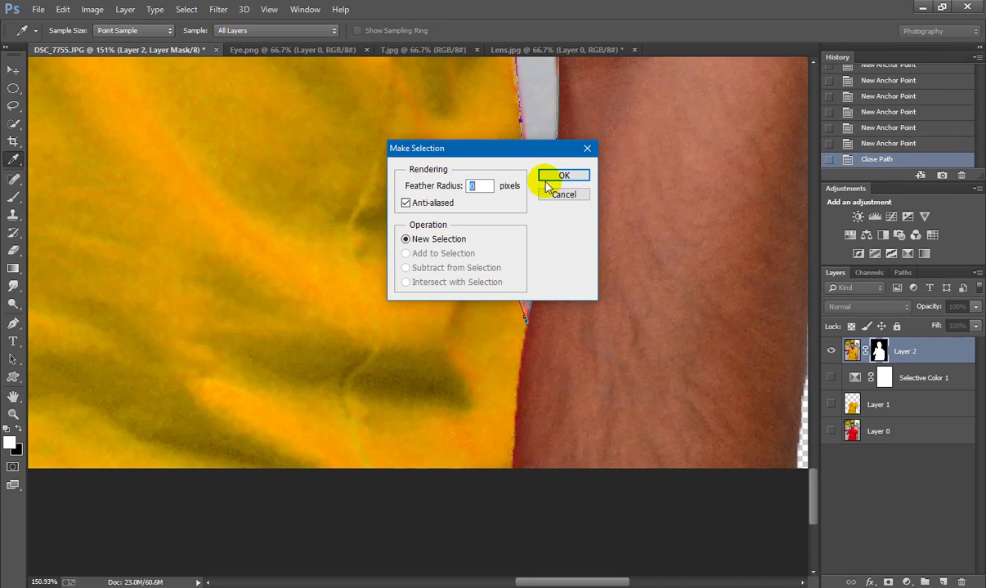
click(549, 181)
click(853, 352)
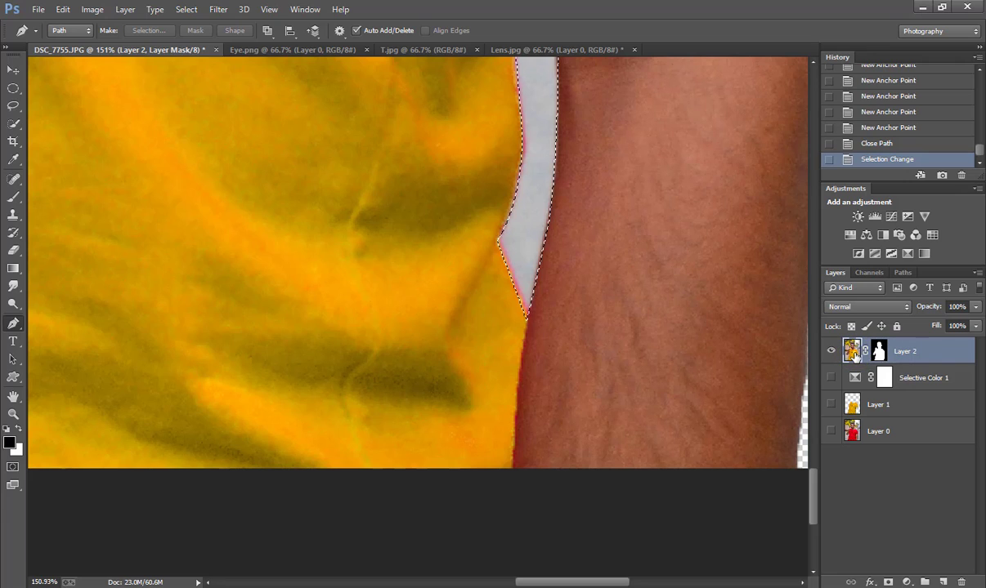
key(Delete)
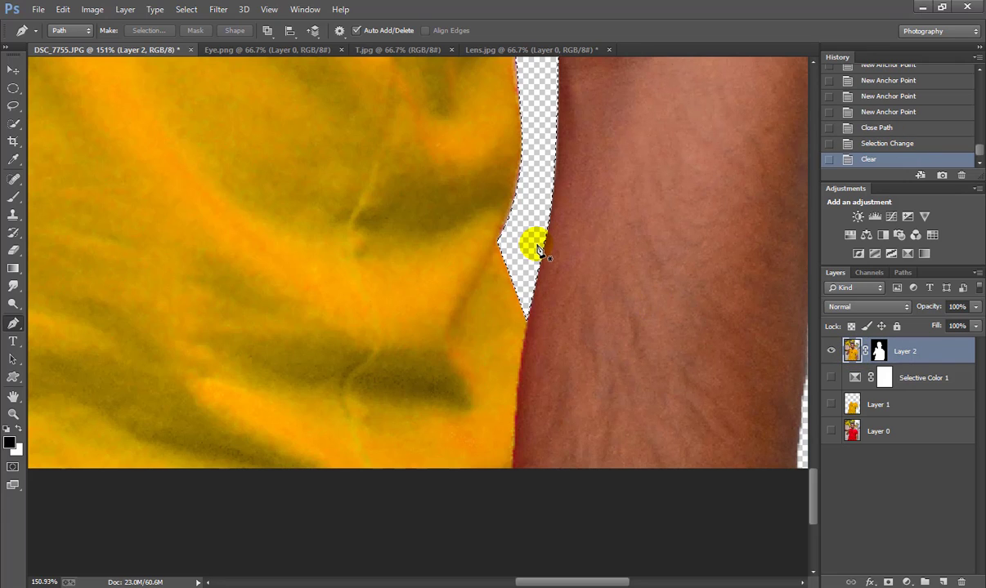
key(ctrl+0)
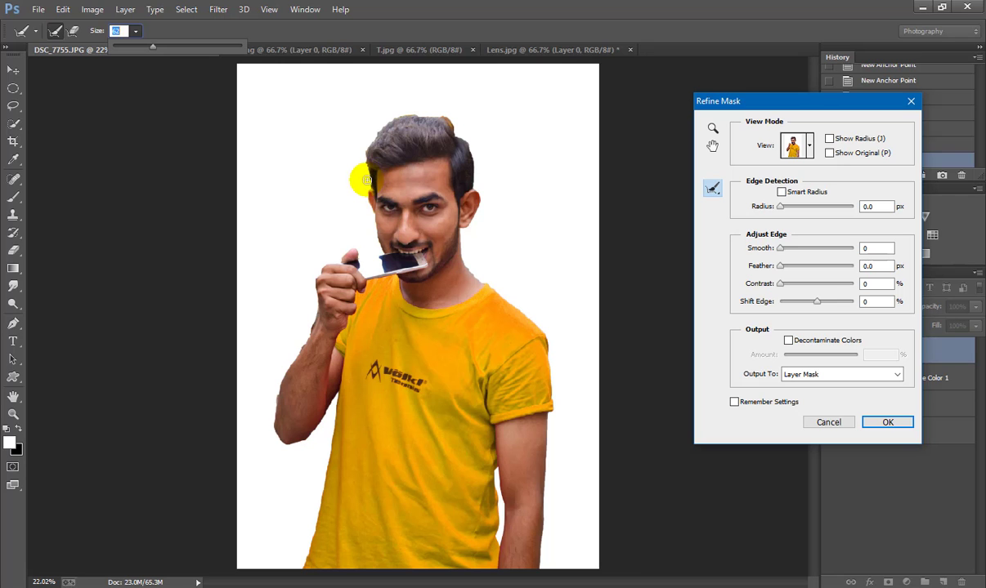
Refine the hair edge of Layer 2's mask with Smart Radius, added Smooth and Contrast
mouse_move(359, 176)
mouse_down()
mouse_move(407, 99)
mouse_move(429, 105)
mouse_move(479, 159)
mouse_move(464, 178)
mouse_up()
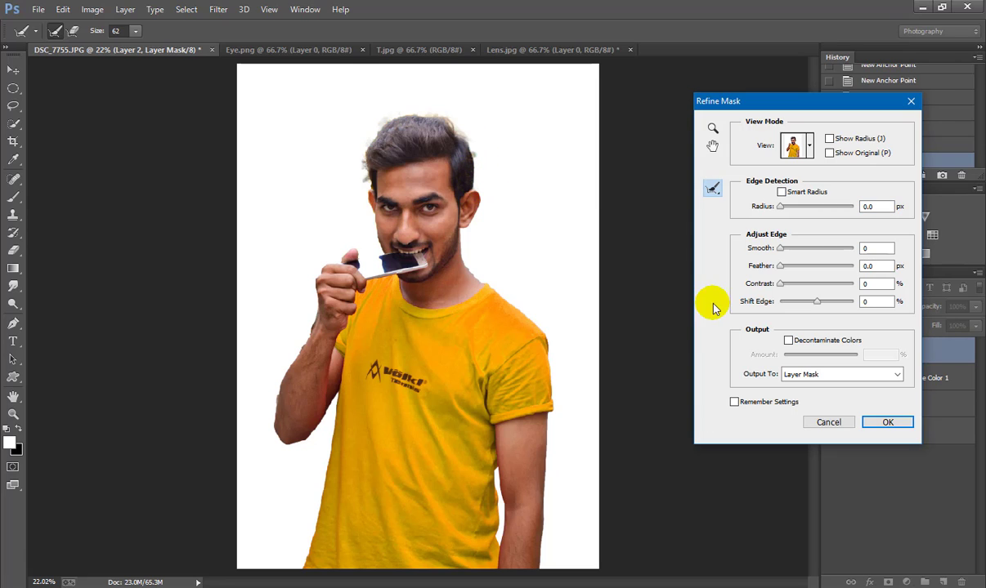
click(781, 192)
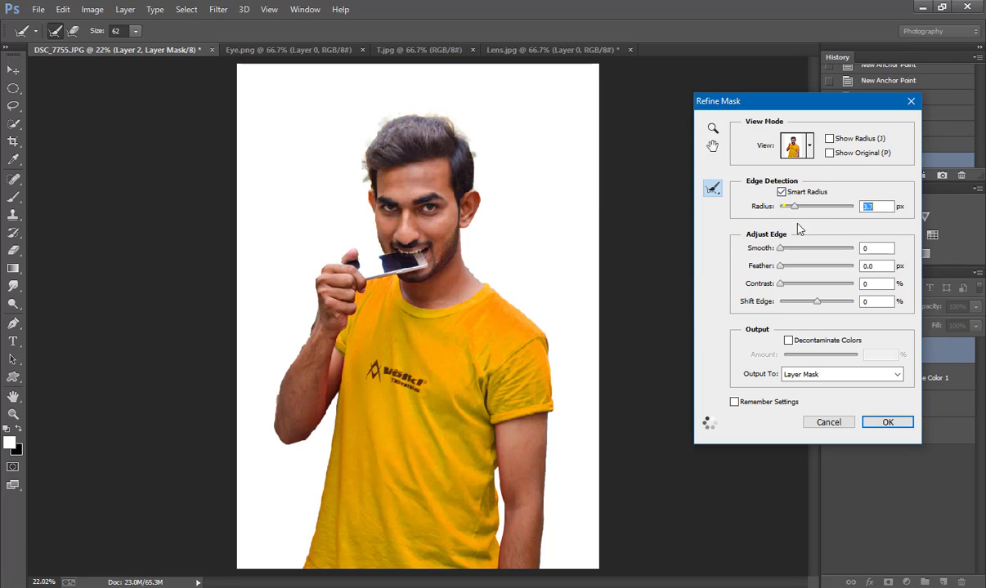
drag(781, 249, 799, 250)
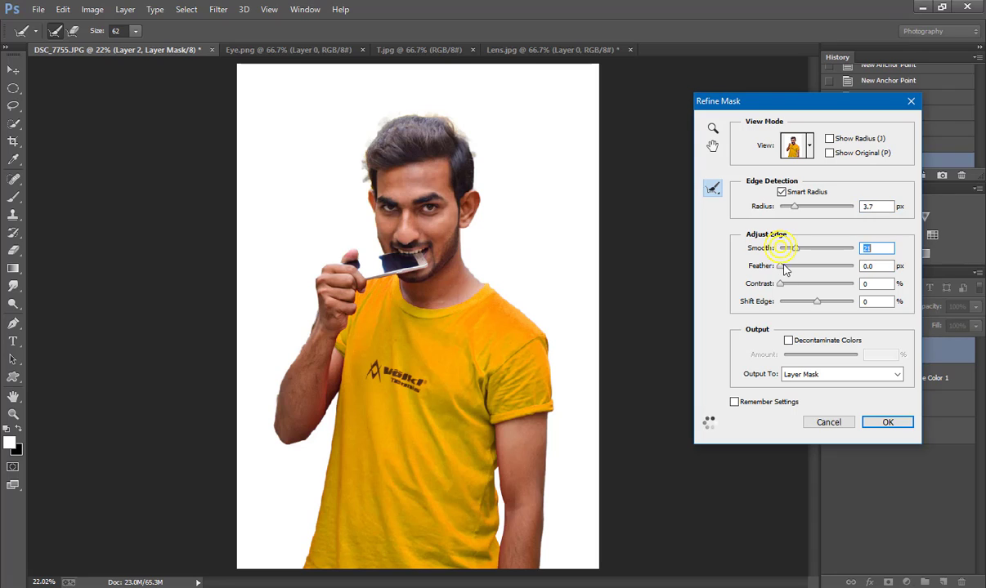
drag(799, 289, 809, 316)
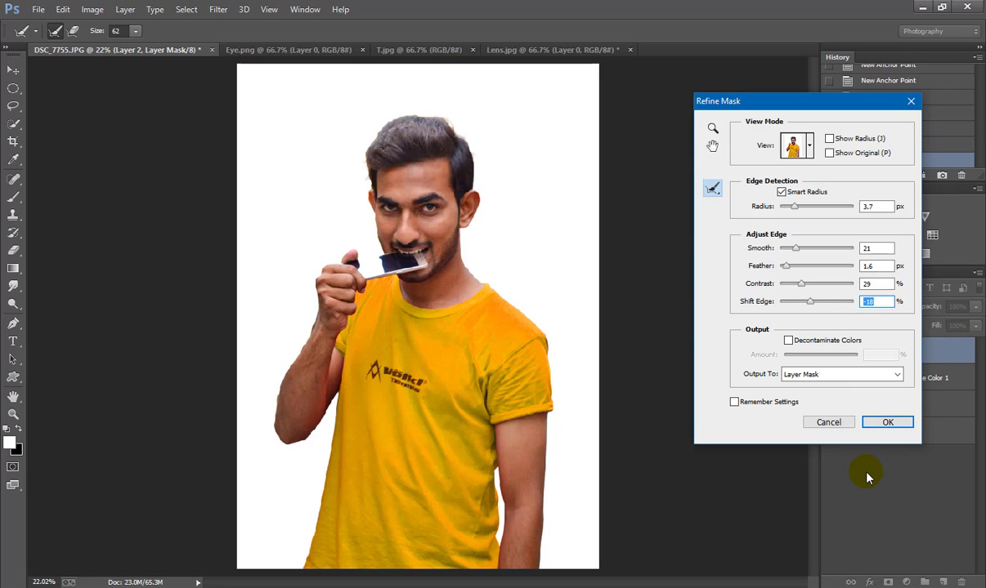
drag(809, 304, 798, 302)
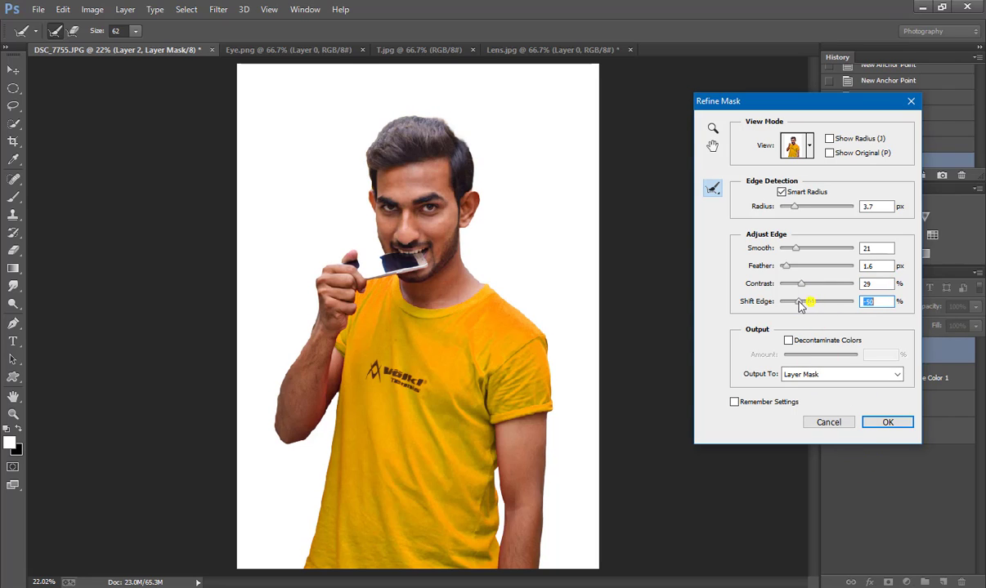
Settle on Smooth 36, Feather 1.6 px and Contrast 29%, apply, and reveal the street background
text(0)
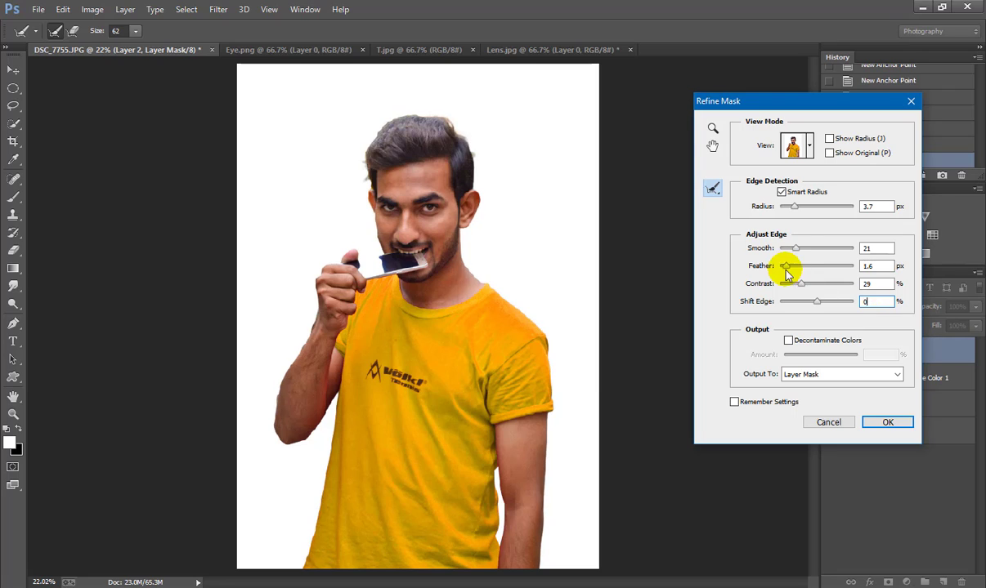
drag(796, 247, 806, 247)
click(817, 304)
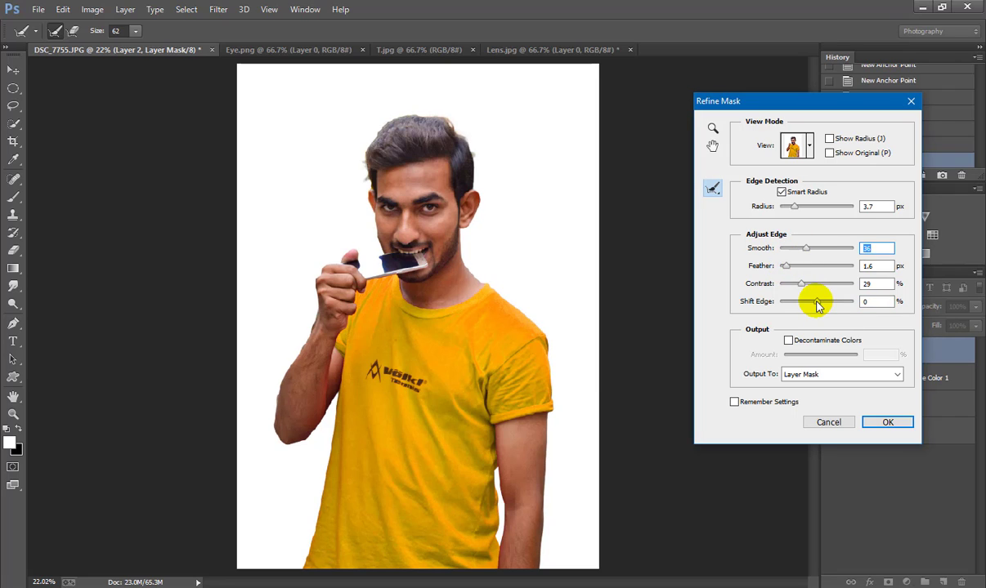
drag(817, 304, 816, 304)
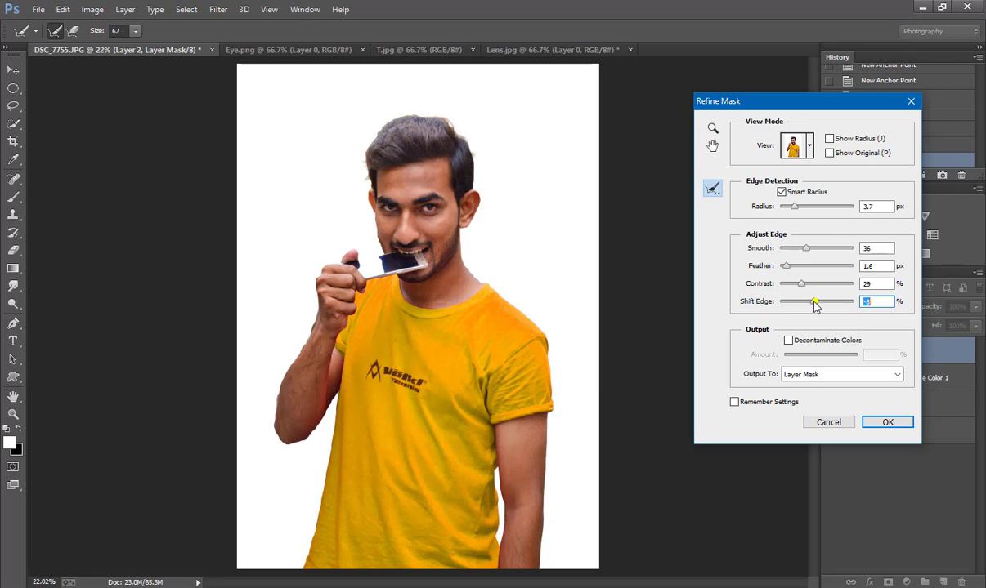
click(887, 422)
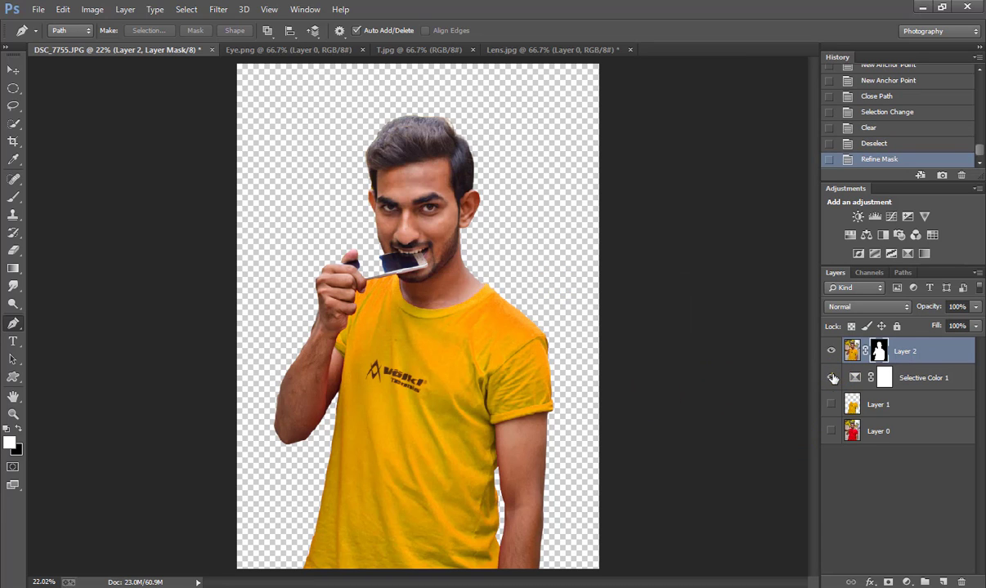
click(831, 431)
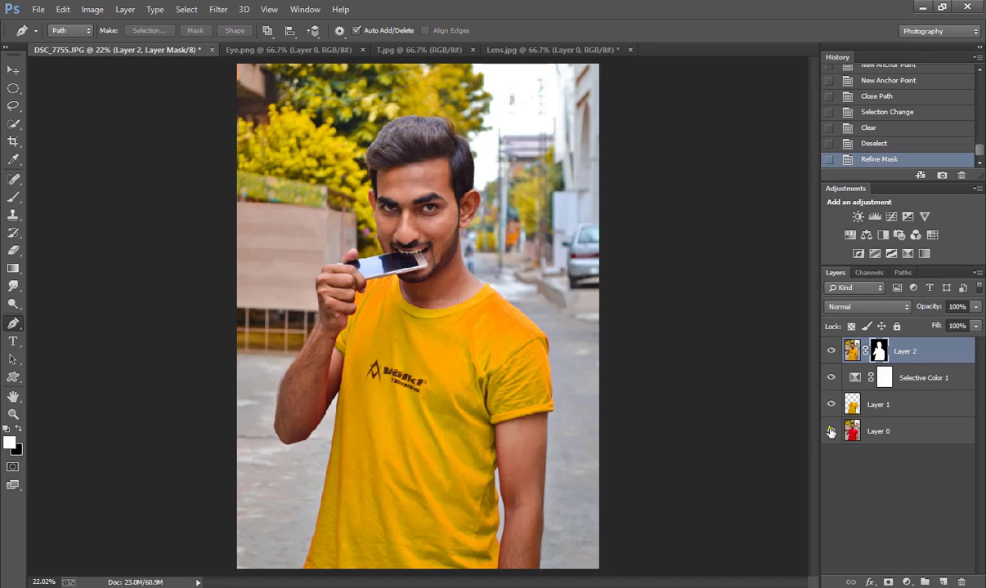
shift+click(885, 389)
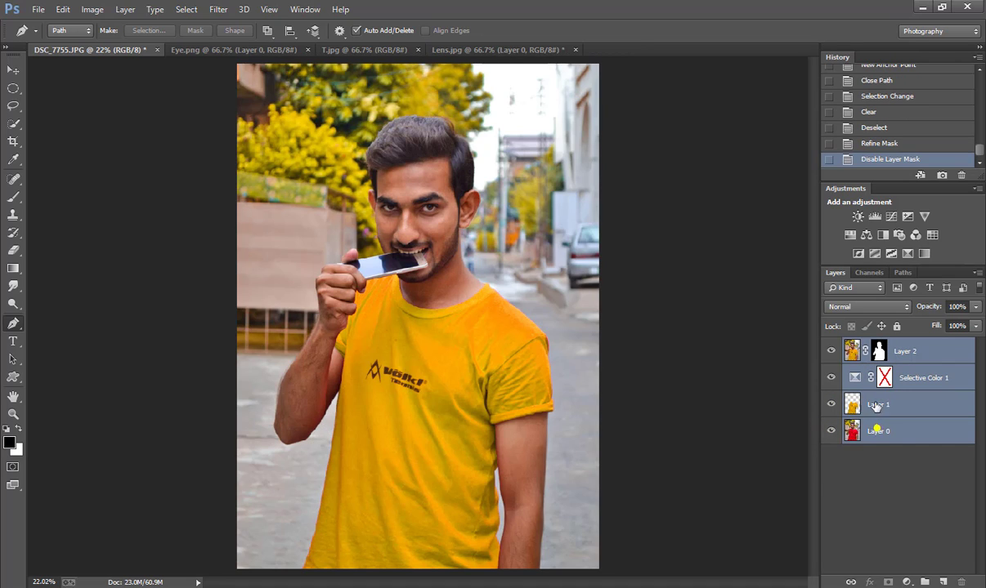
Re-enable the Selective Color 1 mask and merge it with Layer 1 and Layer 0
click(850, 351)
shift+click(884, 378)
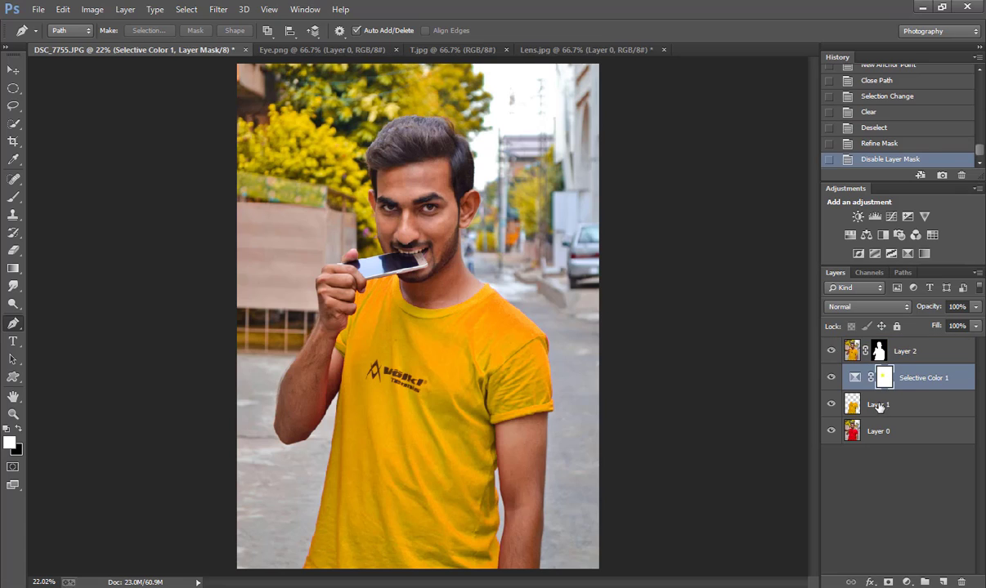
shift+click(871, 406)
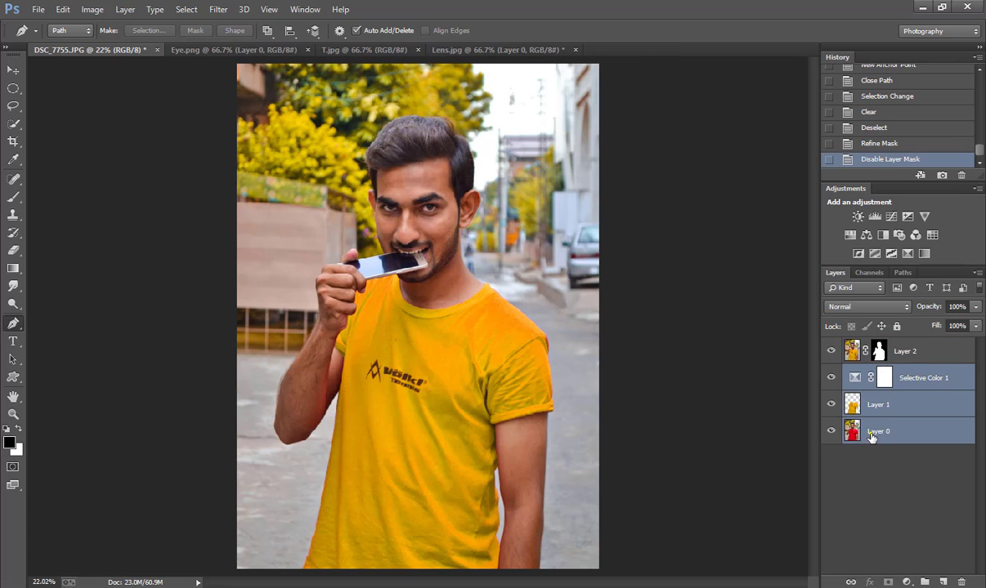
shift+click(870, 433)
key(ctrl+e)
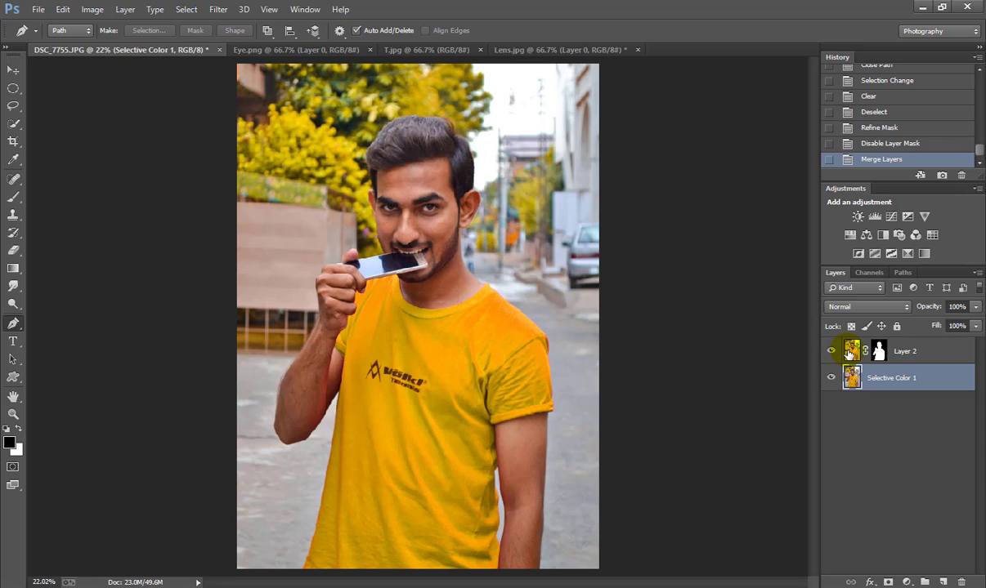
Permanently apply Layer 2's mask, check the cut-out against the background, then hide Layer 2
click(830, 352)
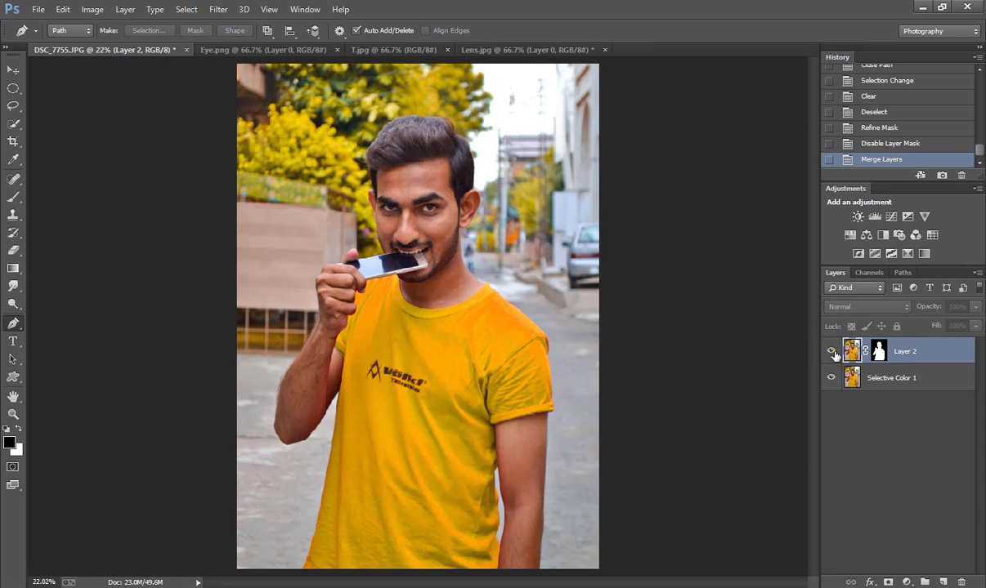
click(878, 350)
right_click(877, 353)
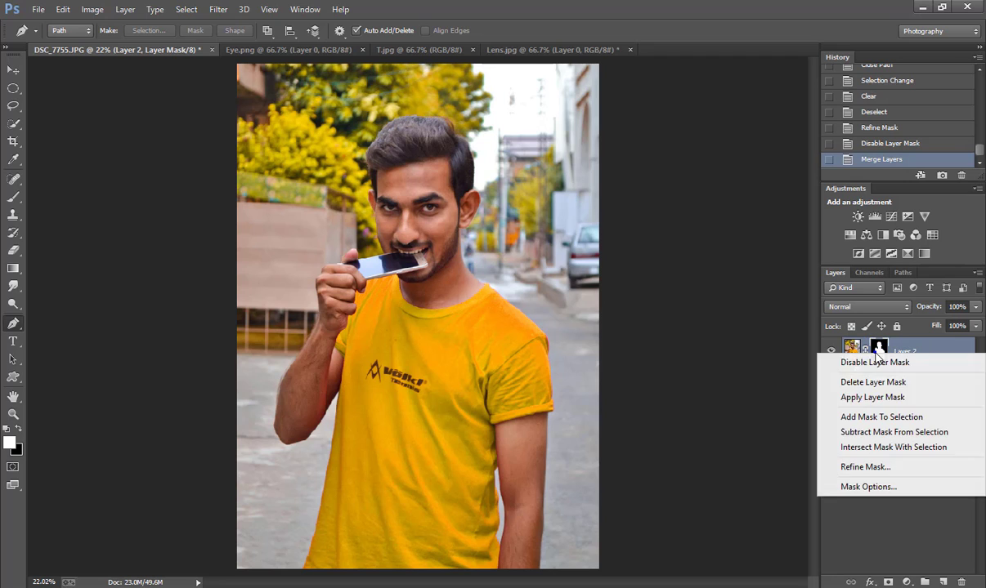
click(860, 404)
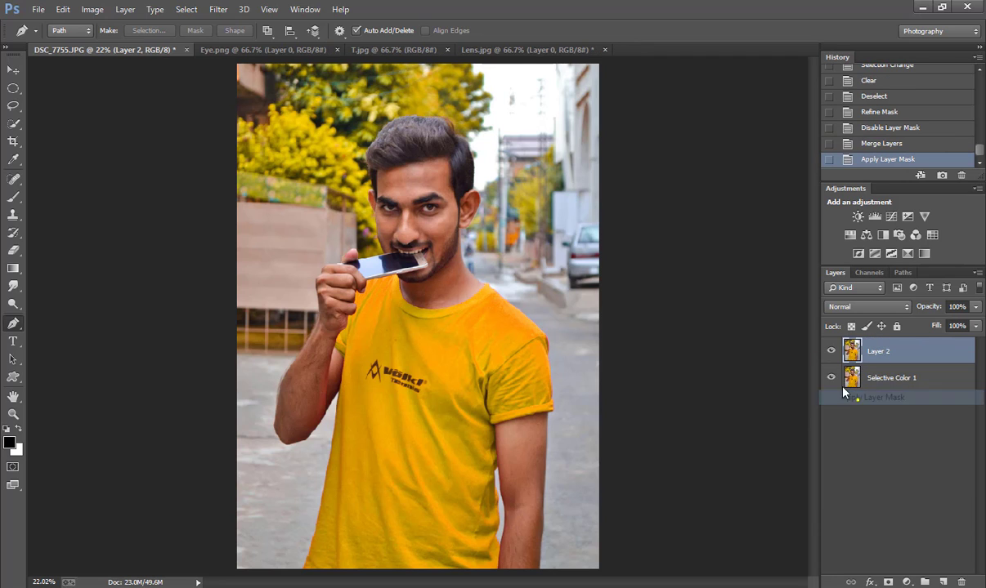
click(832, 379)
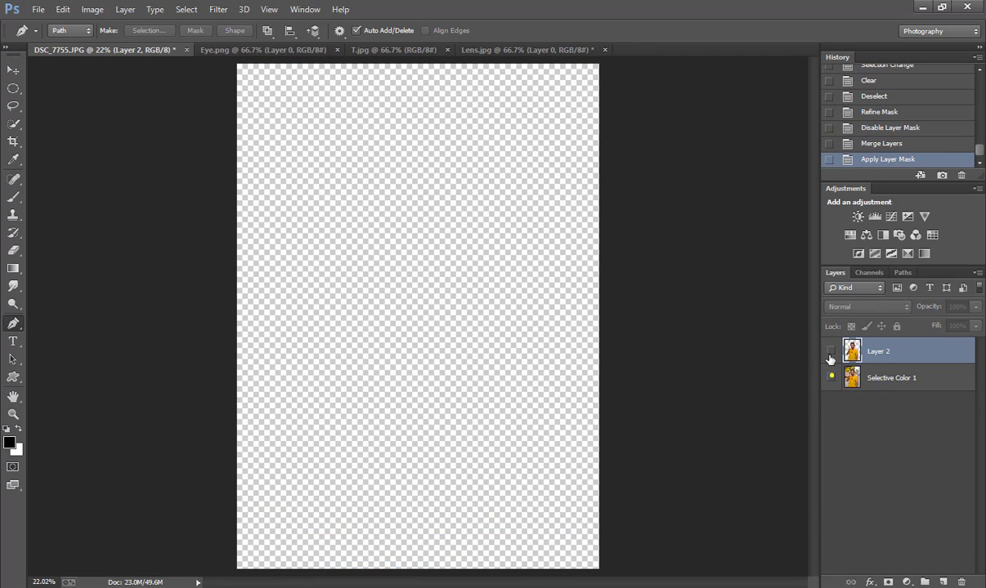
click(831, 352)
click(832, 378)
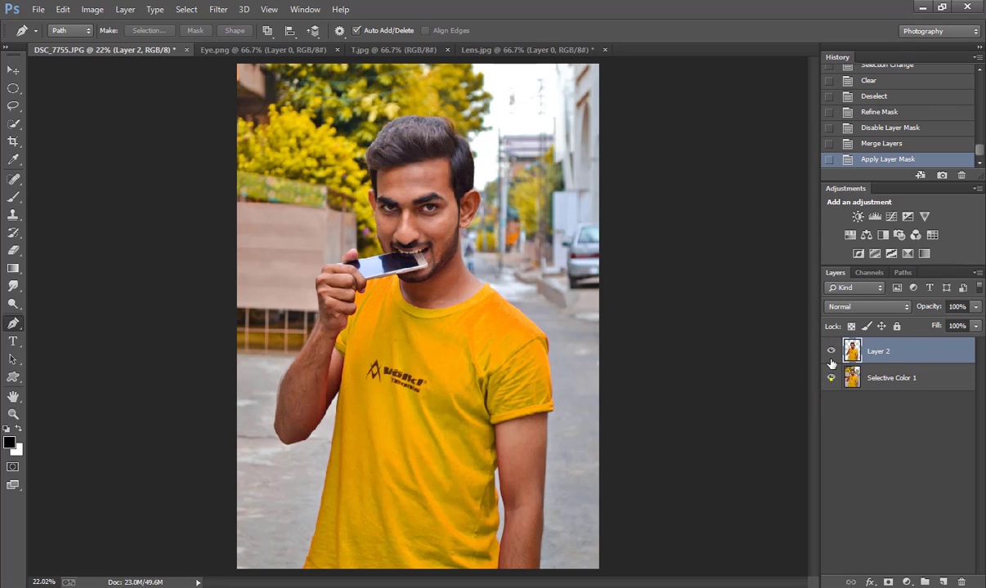
click(831, 353)
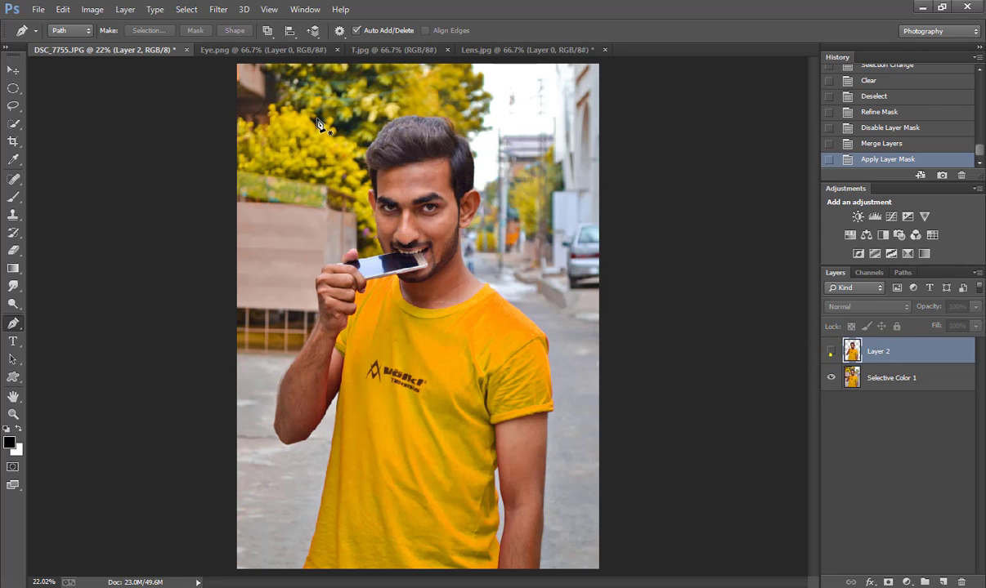
Apply a 40 px Field Blur to the Selective Color 1 street photo layer
click(218, 9)
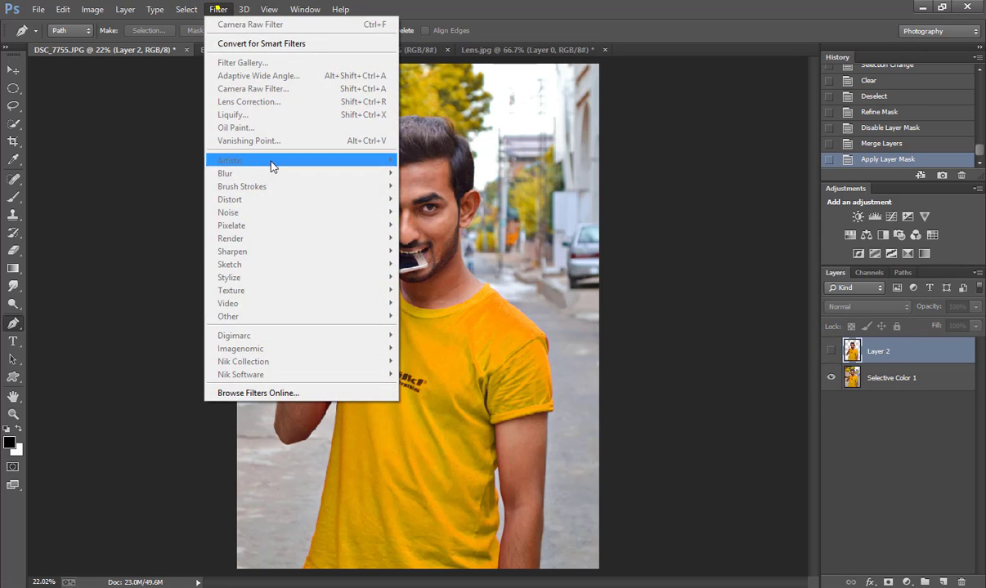
click(832, 376)
click(832, 377)
click(219, 9)
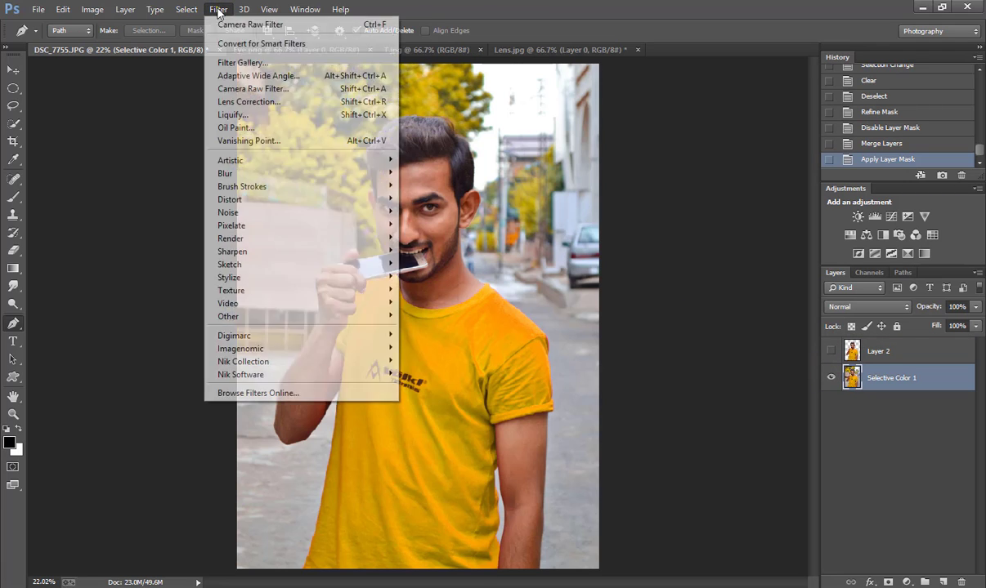
mouse_move(225, 174)
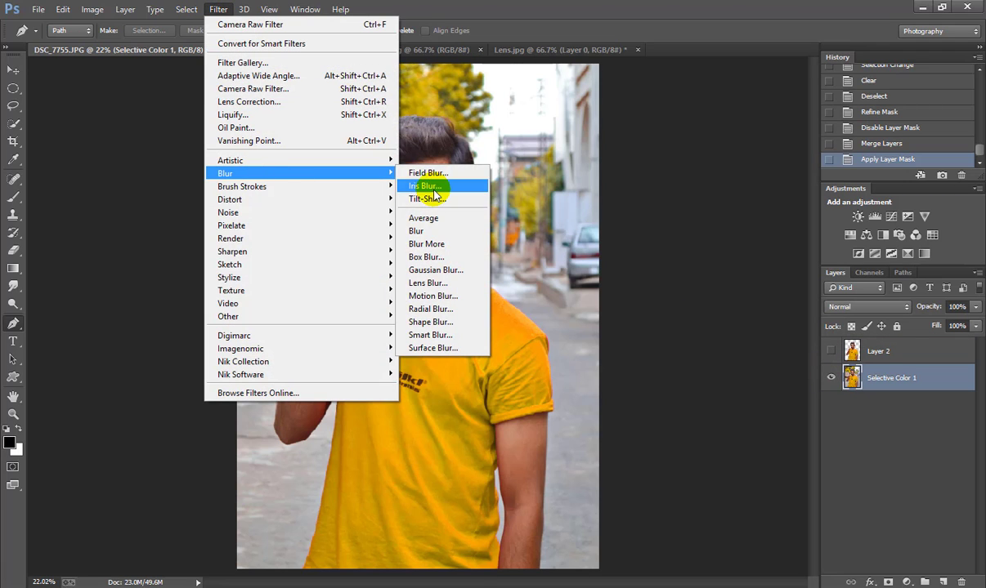
click(434, 175)
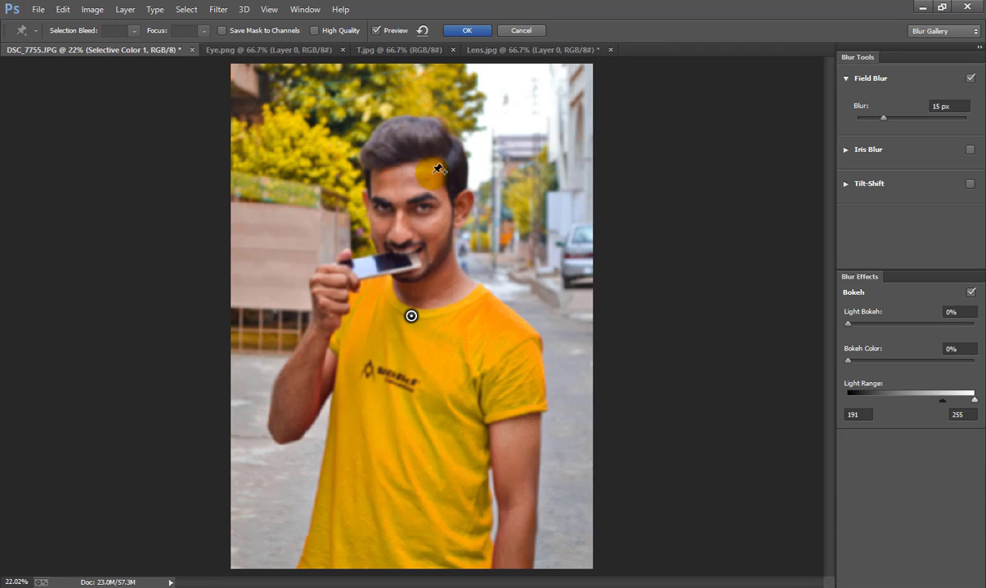
double_click(938, 107)
text(40)
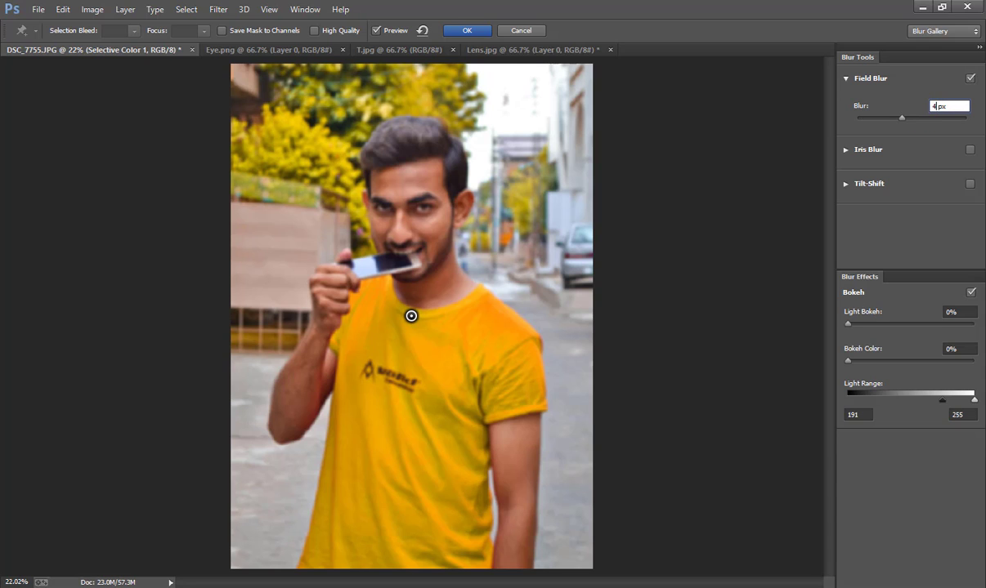
click(474, 32)
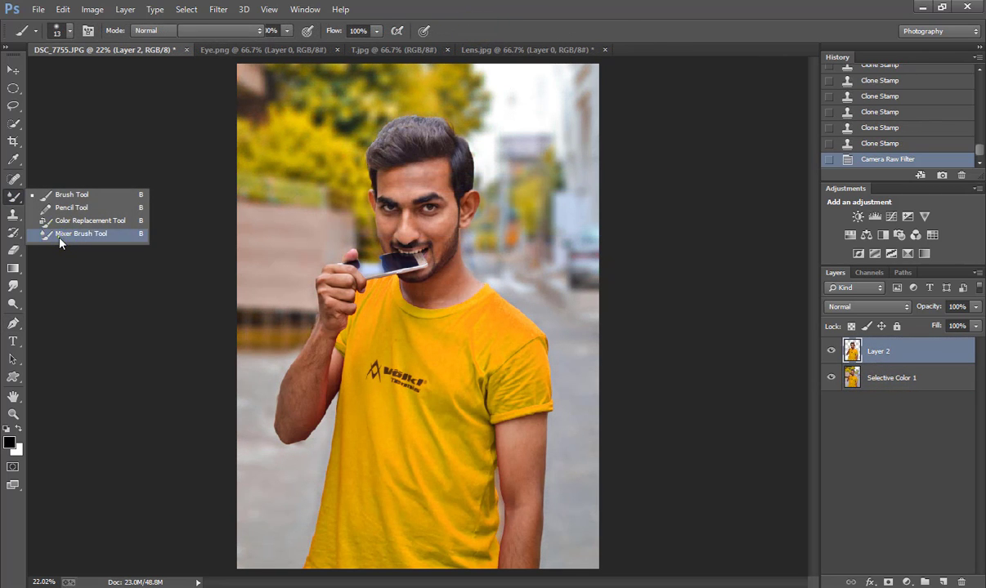
Switch to the Mixer Brush, try a first stroke, and zoom in on the man's face
click(60, 239)
alt+scroll(408, 189, up, 3)
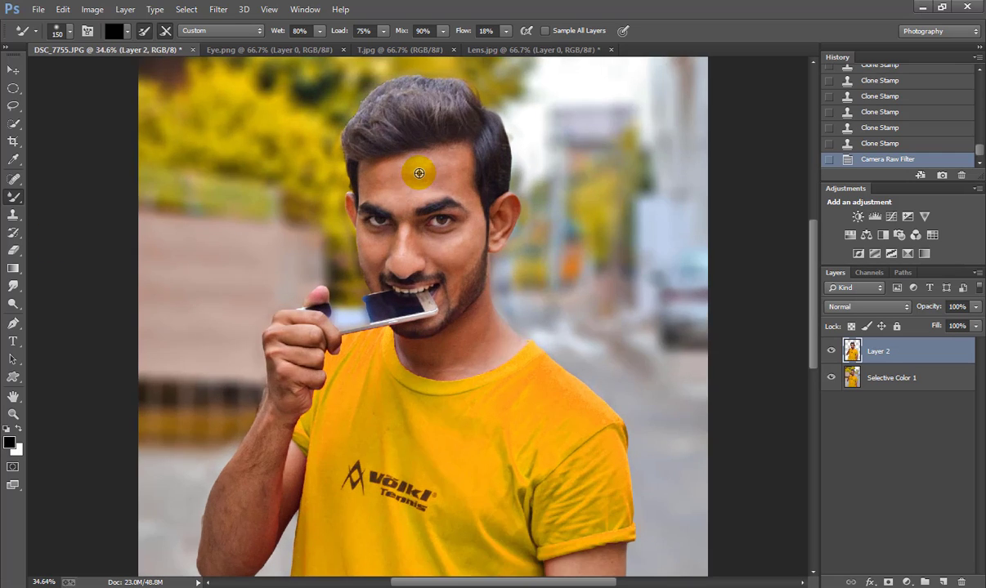
alt+scroll(418, 180, up, 3)
alt+scroll(418, 180, up, 2)
alt+scroll(418, 211, up, 1)
alt+scroll(428, 233, up, 1)
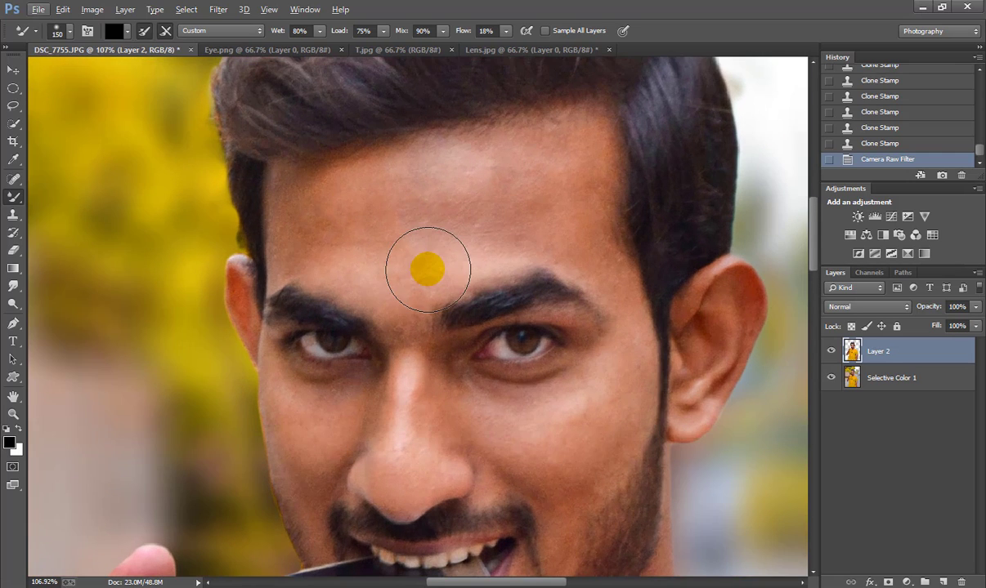
scroll(539, 331, down, 5)
scroll(601, 363, down, 3)
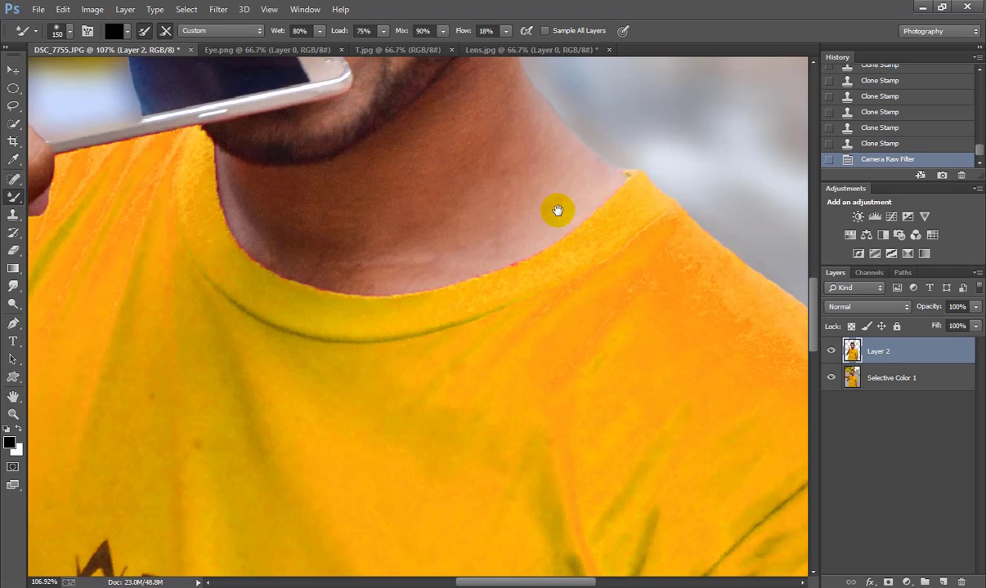
scroll(597, 298, down, 5)
scroll(588, 358, down, 4)
scroll(588, 357, right, 1)
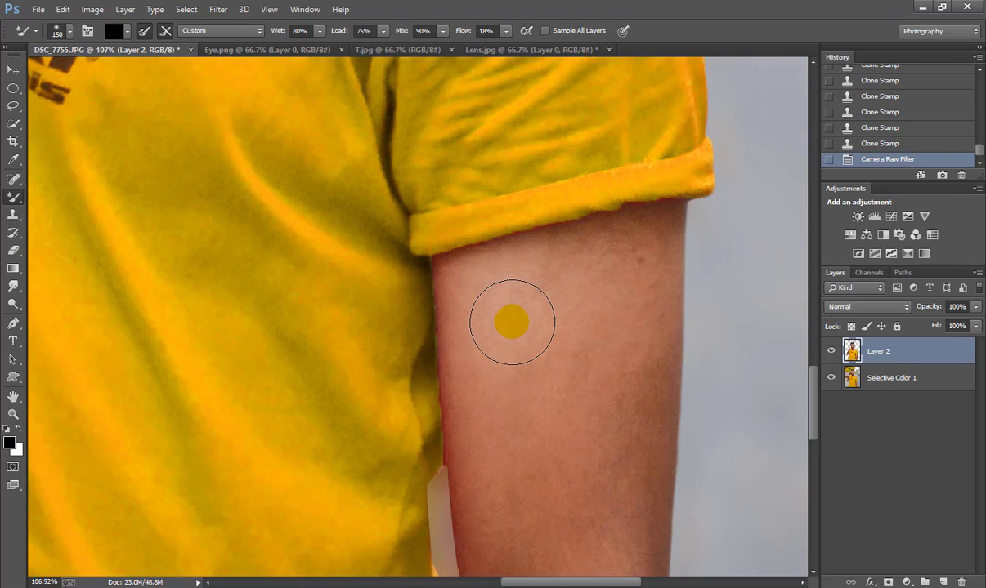
alt+click(503, 312)
drag(364, 165, 578, 498)
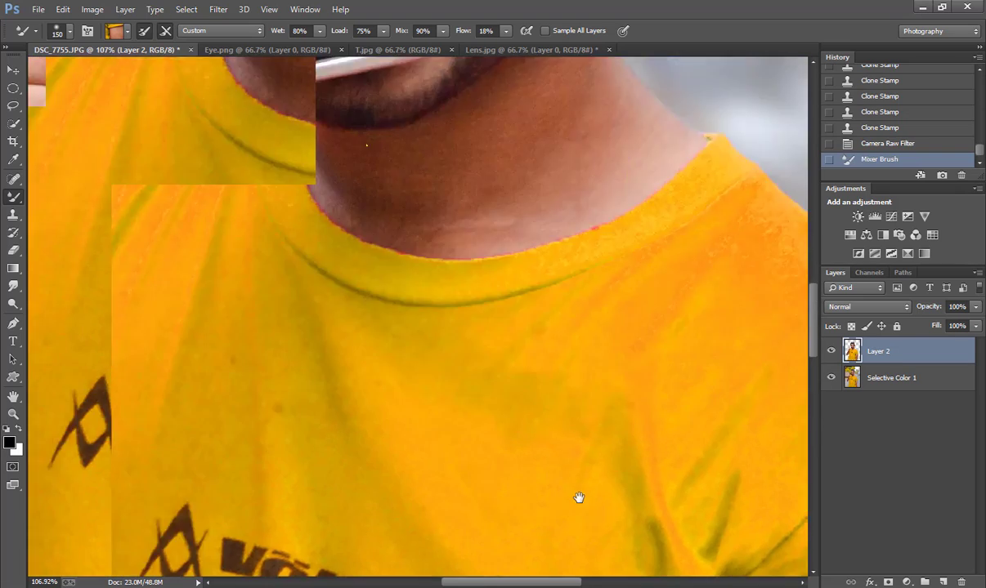
scroll(579, 498, up, 3)
drag(474, 363, 373, 330)
drag(384, 166, 502, 503)
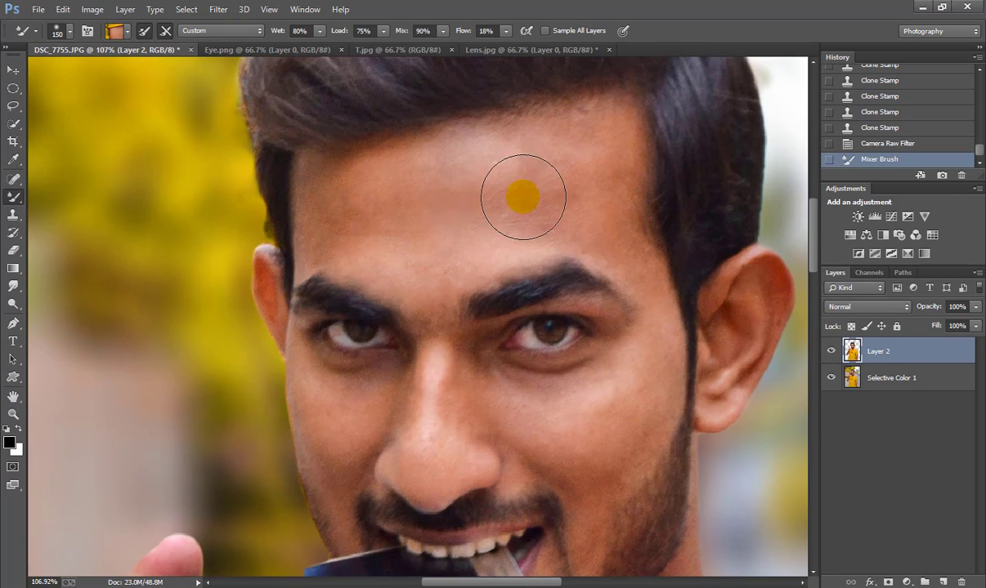
Smooth the forehead, then the temple, cheeks and nose with a smaller brush at 12% flow
mouse_move(506, 220)
mouse_down()
mouse_move(617, 166)
mouse_move(493, 154)
mouse_move(416, 214)
mouse_up()
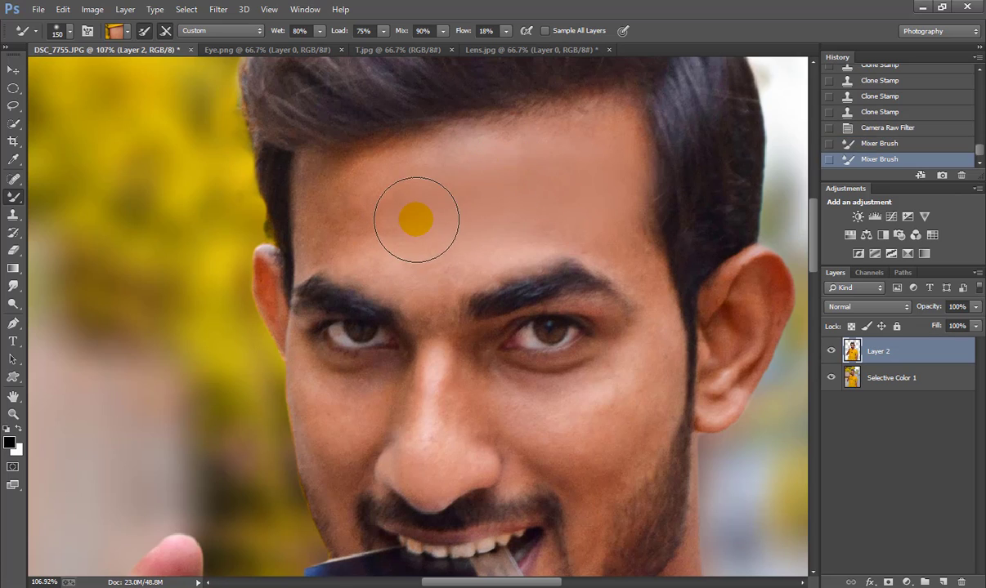
key(bracketleft)
key(bracketleft)
key(bracketleft)
key(bracketleft)
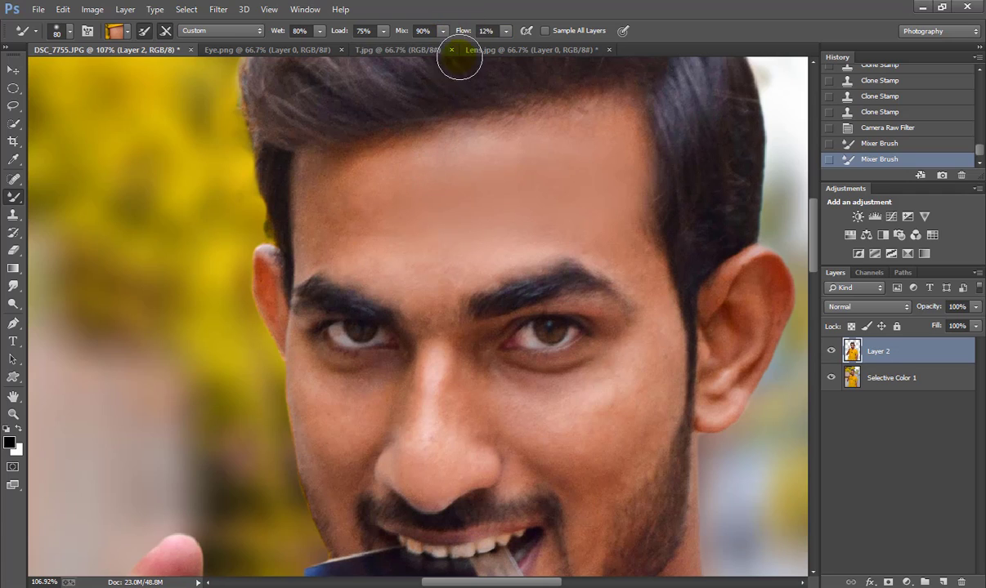
drag(456, 32, 462, 34)
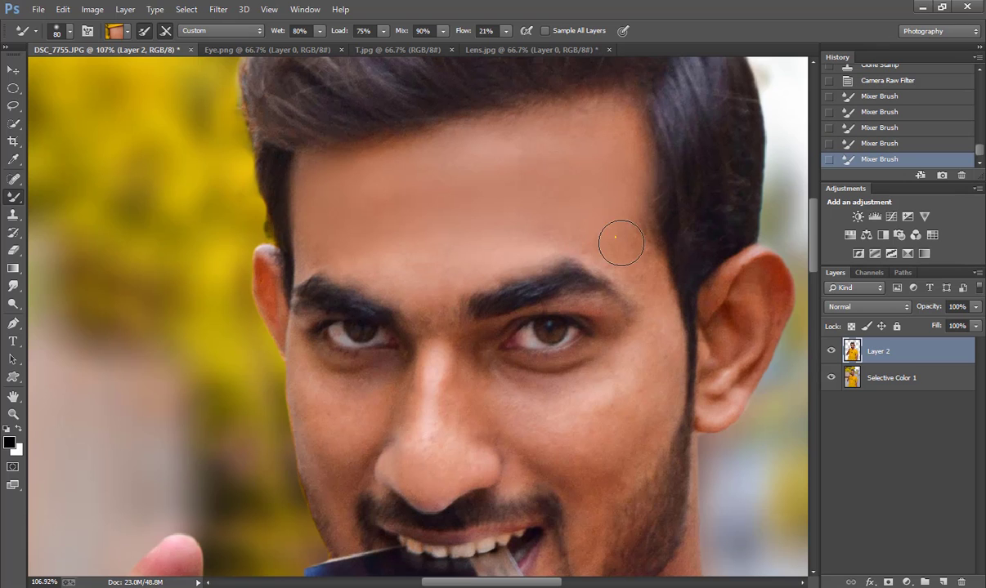
drag(661, 306, 604, 480)
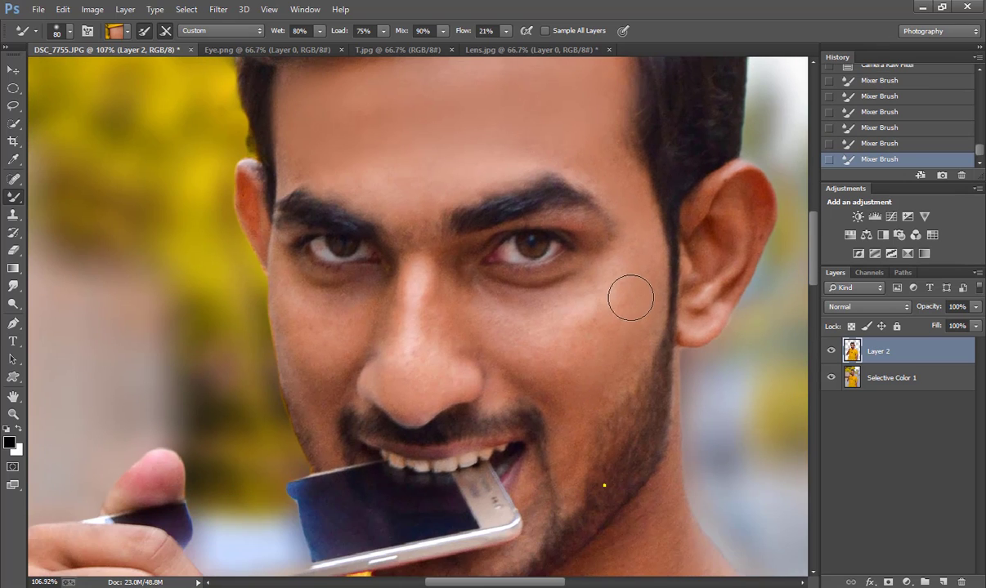
drag(633, 334, 418, 425)
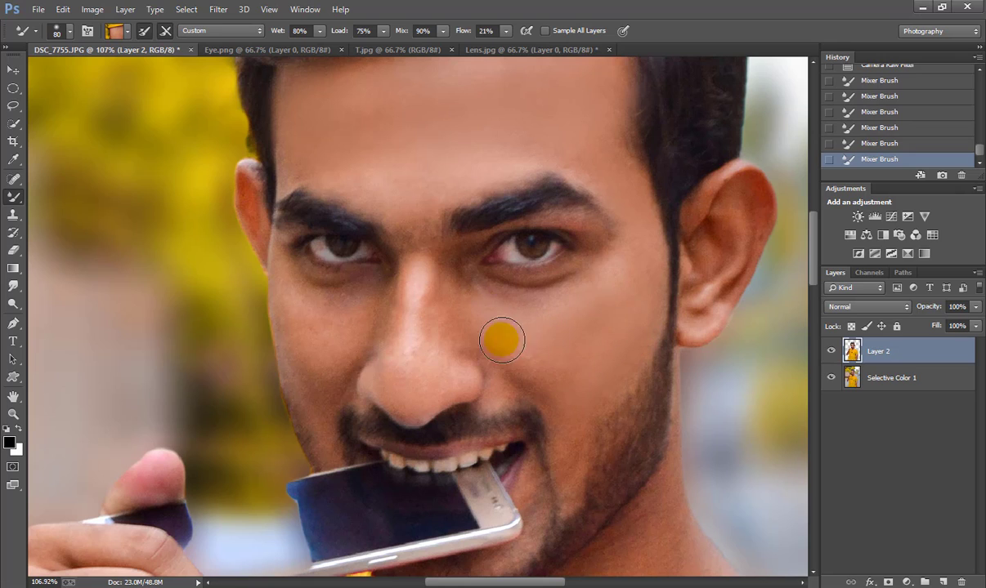
drag(298, 324, 306, 324)
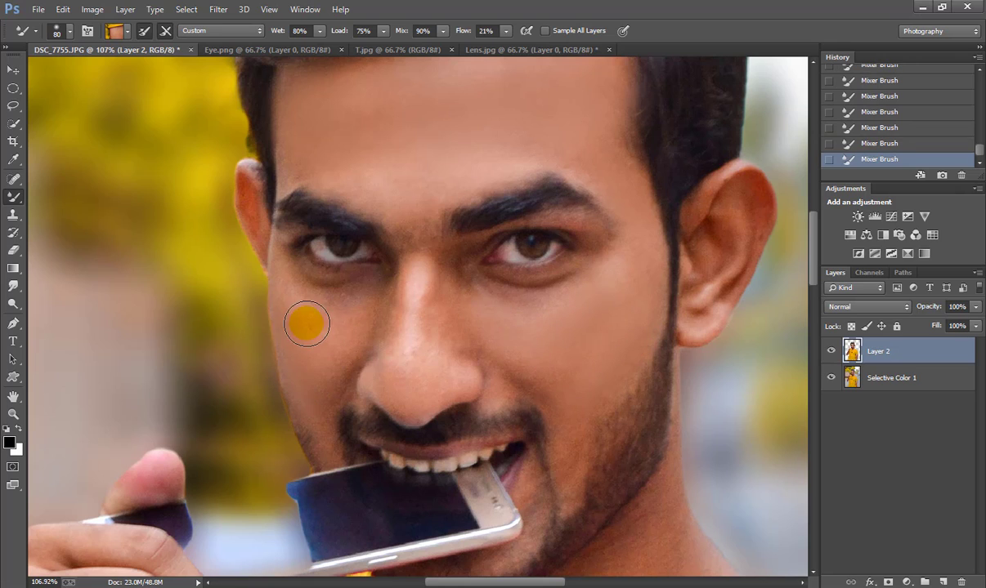
drag(361, 304, 395, 340)
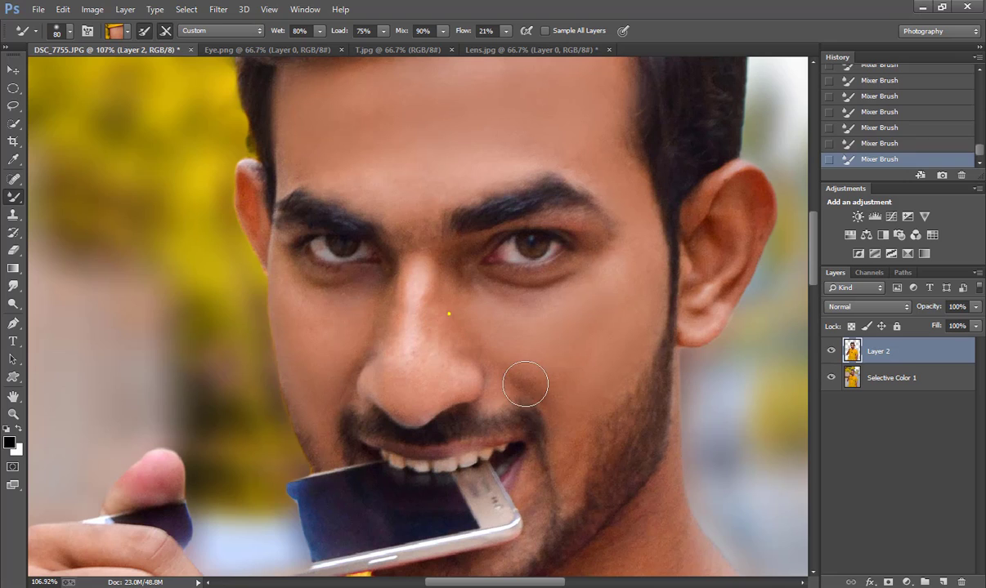
Blend the skin above the beard, beside the nose and along the nose bridge
drag(569, 476, 536, 365)
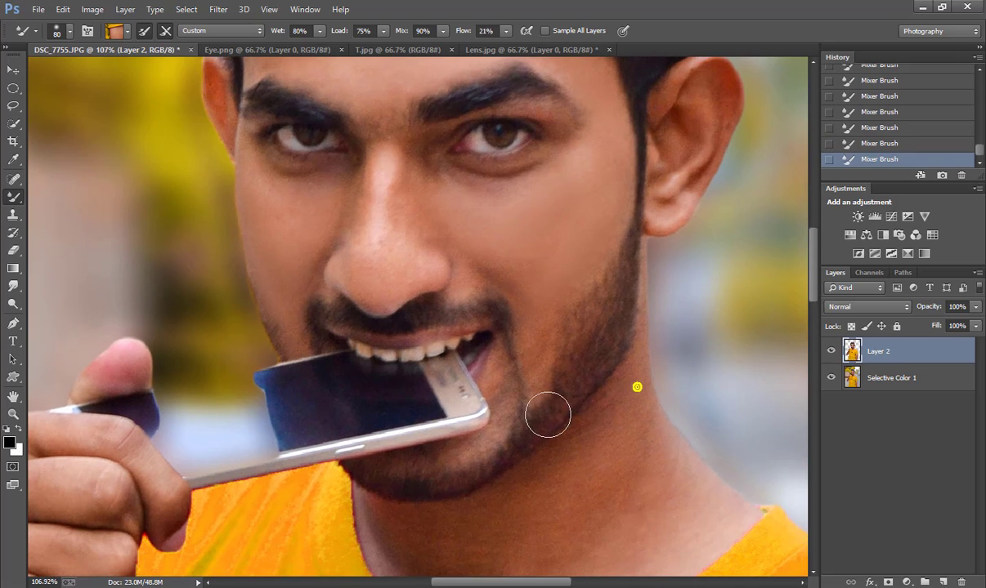
drag(532, 322, 536, 307)
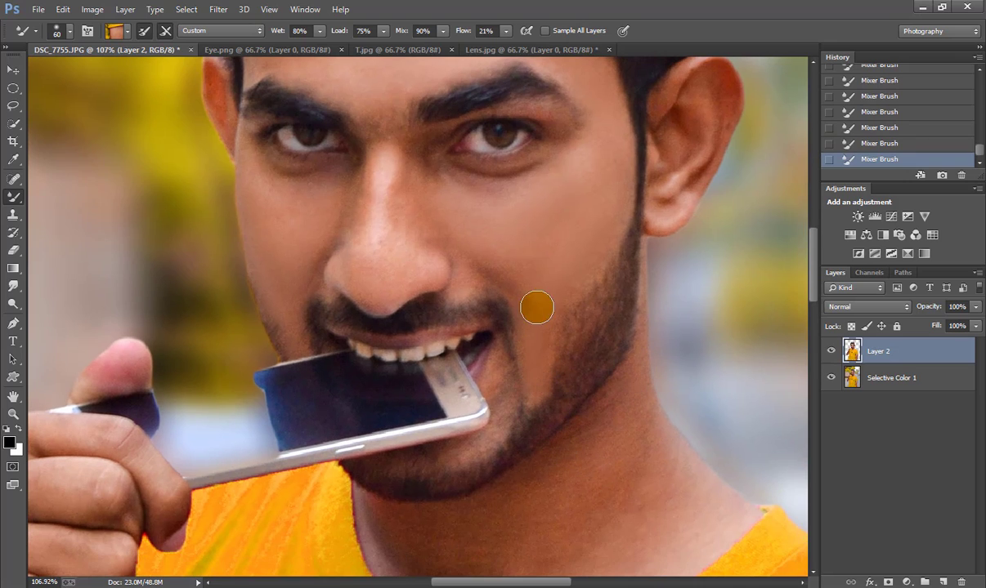
drag(559, 136, 516, 394)
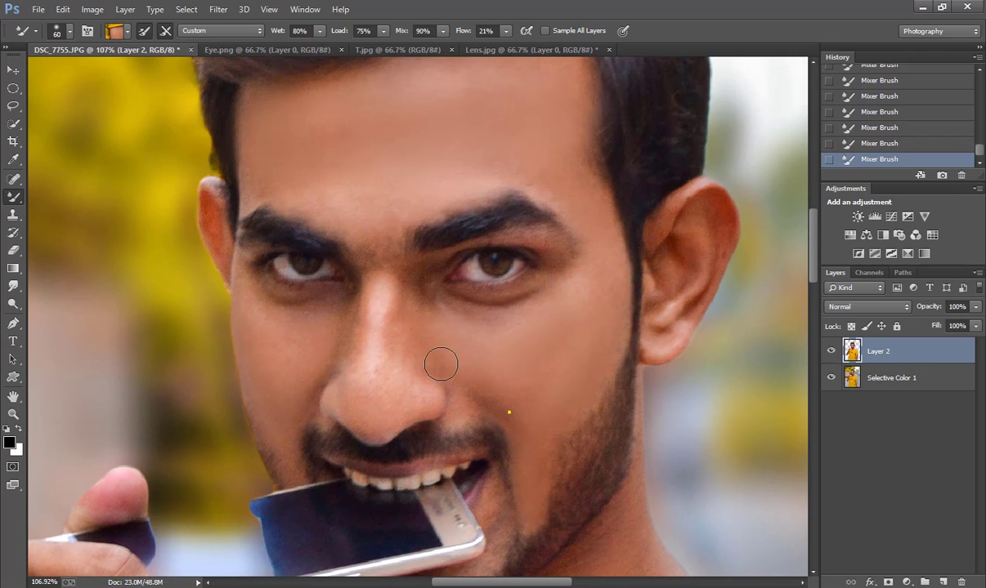
drag(438, 313, 455, 322)
drag(483, 263, 516, 349)
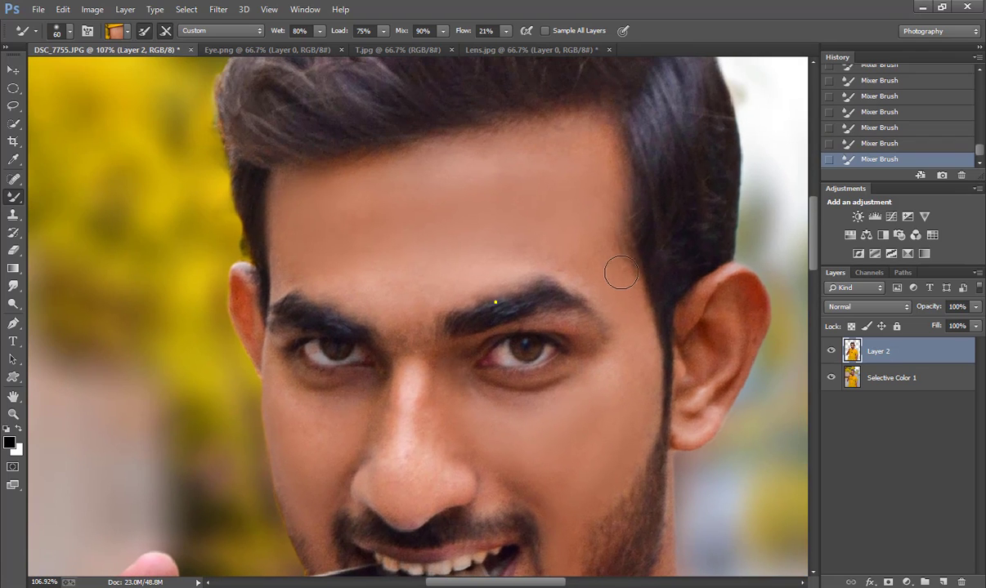
drag(408, 341, 418, 390)
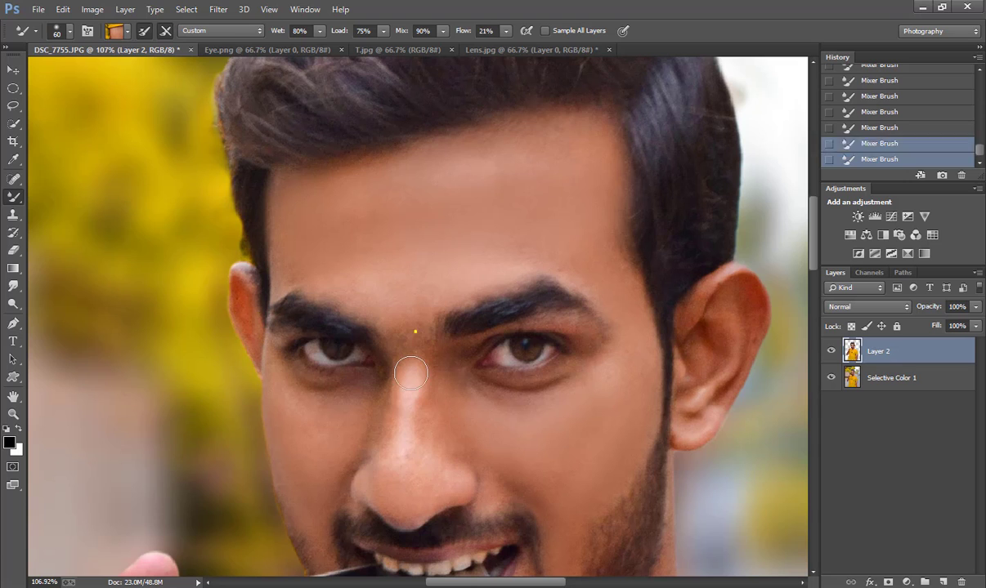
scroll(390, 402, down, 2)
scroll(336, 198, down, 3)
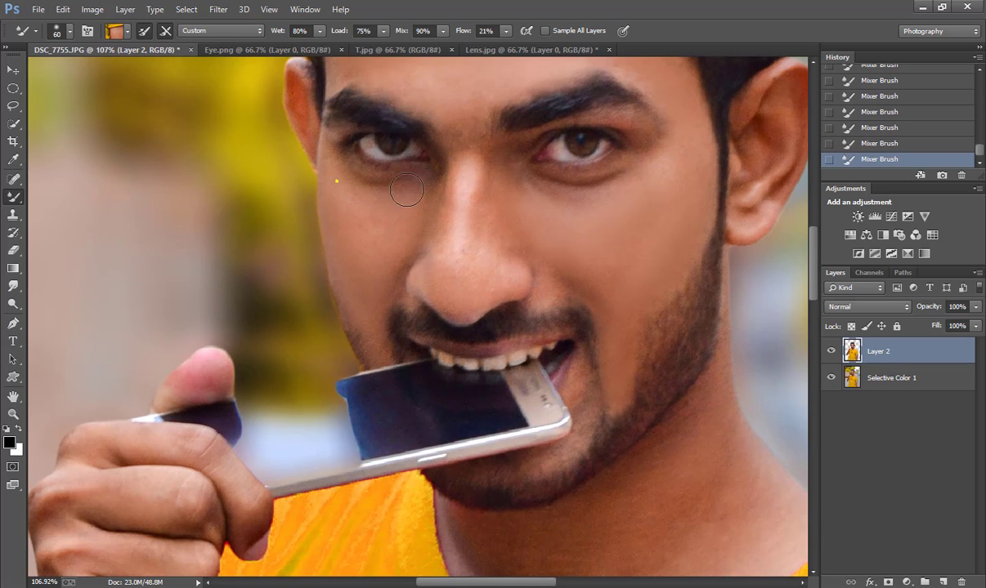
scroll(494, 397, down, 3)
scroll(359, 279, down, 2)
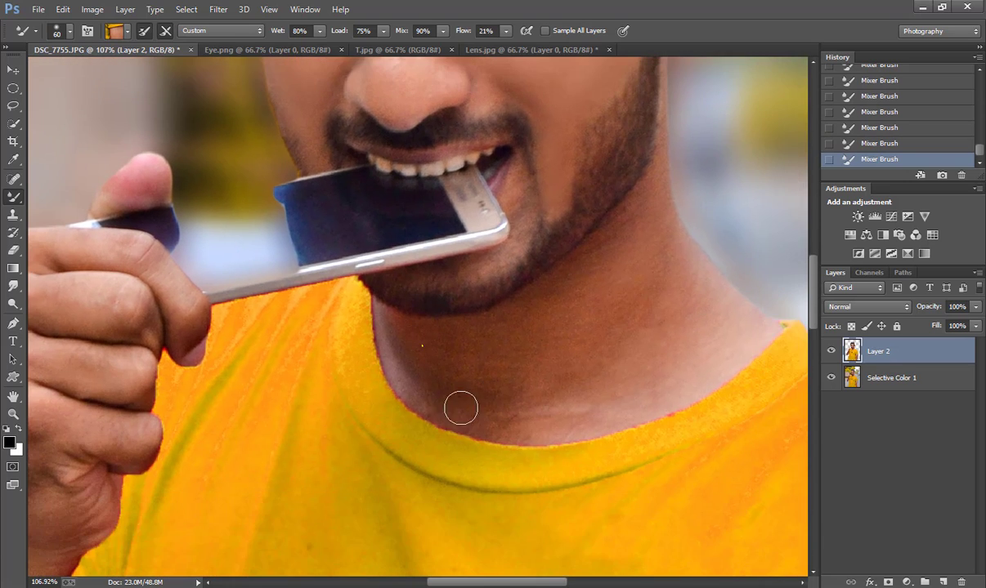
scroll(461, 407, right, 2)
Blend and smooth the skin on the man's neck
drag(503, 394, 466, 404)
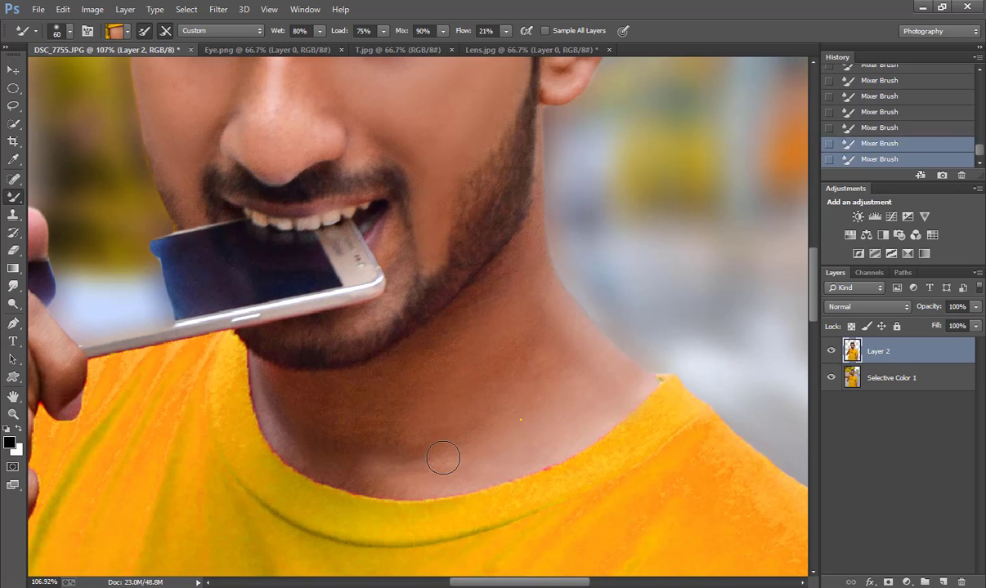
key(ctrl+0)
scroll(396, 279, up, 2)
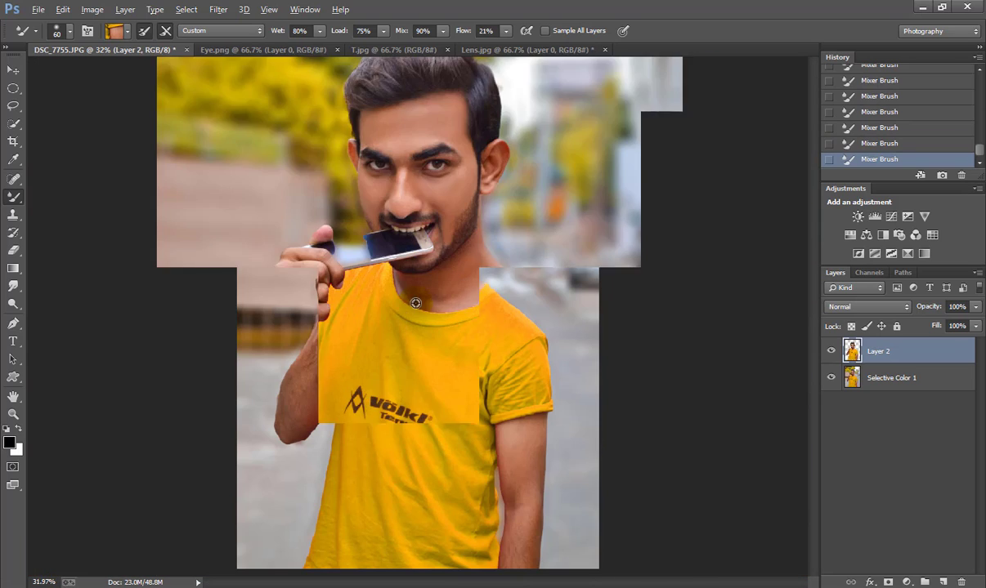
scroll(395, 279, up, 5)
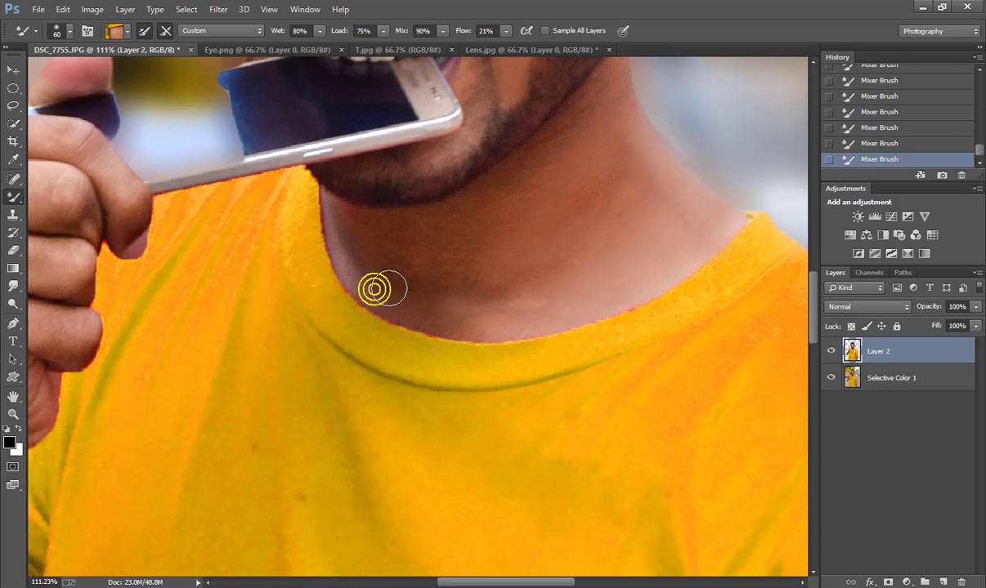
drag(449, 282, 596, 204)
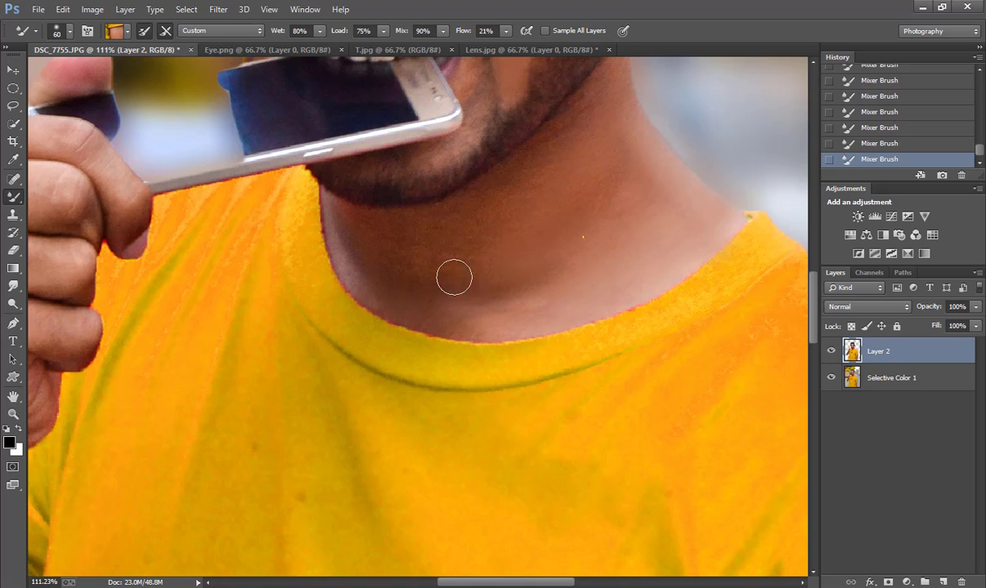
mouse_move(521, 280)
mouse_down()
mouse_move(570, 177)
mouse_move(512, 251)
mouse_move(447, 238)
mouse_up()
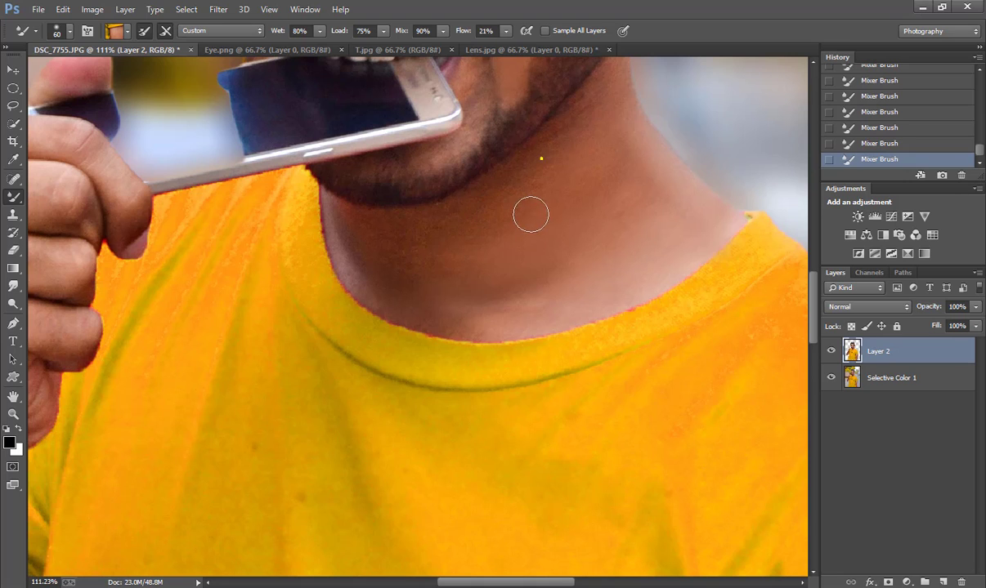
mouse_move(530, 215)
mouse_down()
mouse_move(543, 269)
mouse_move(481, 289)
mouse_up()
Smooth the upper arm skin and enlarge the Mixer Brush to 125
key(ctrl+0)
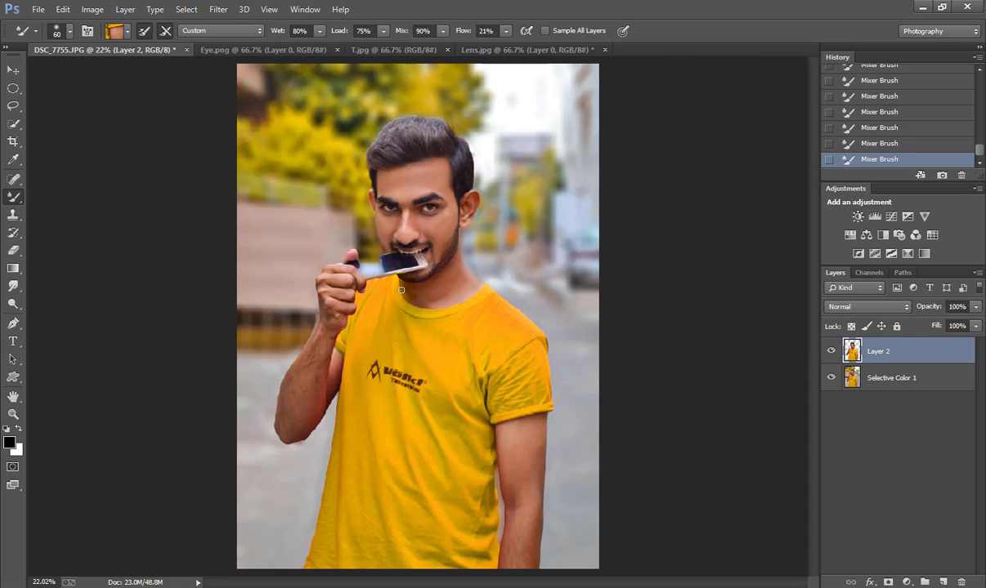
scroll(462, 378, up, 2)
scroll(526, 400, up, 2)
scroll(497, 330, up, 1)
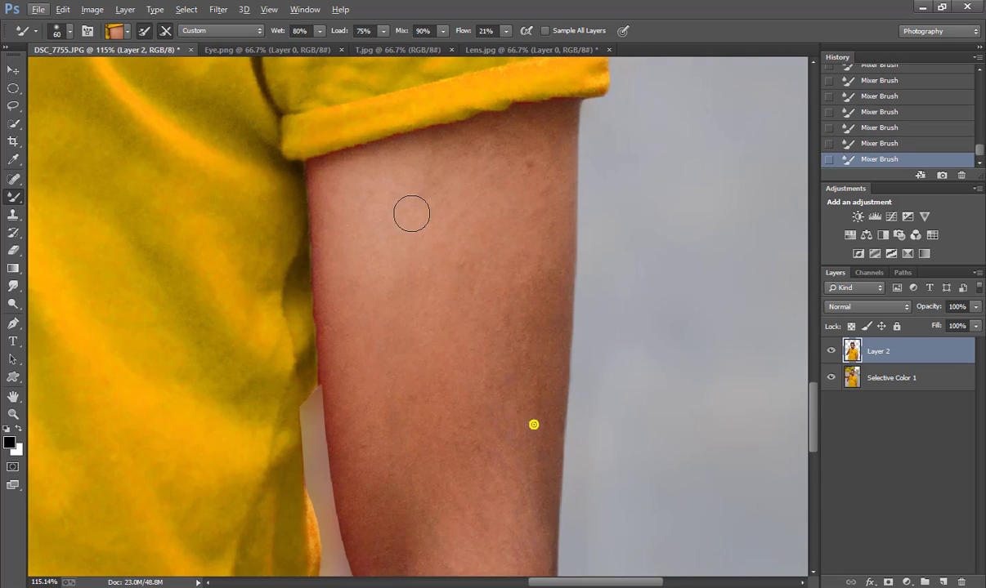
mouse_move(406, 206)
mouse_down()
mouse_move(537, 277)
mouse_move(406, 191)
mouse_move(524, 295)
mouse_move(515, 477)
mouse_up()
key(bracketright)
key(bracketright)
key(bracketright)
scroll(515, 478, down, 2)
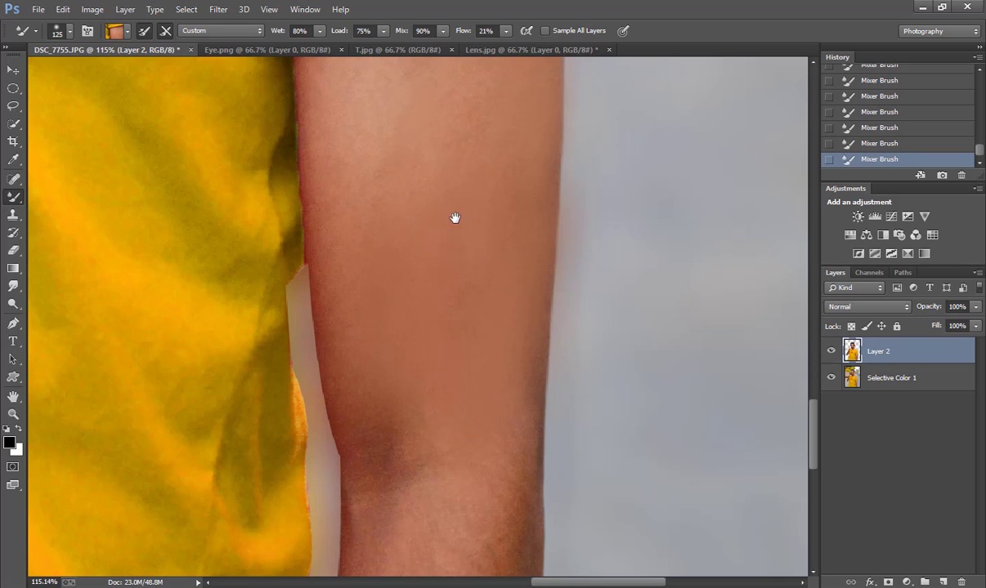
scroll(454, 215, up, 3)
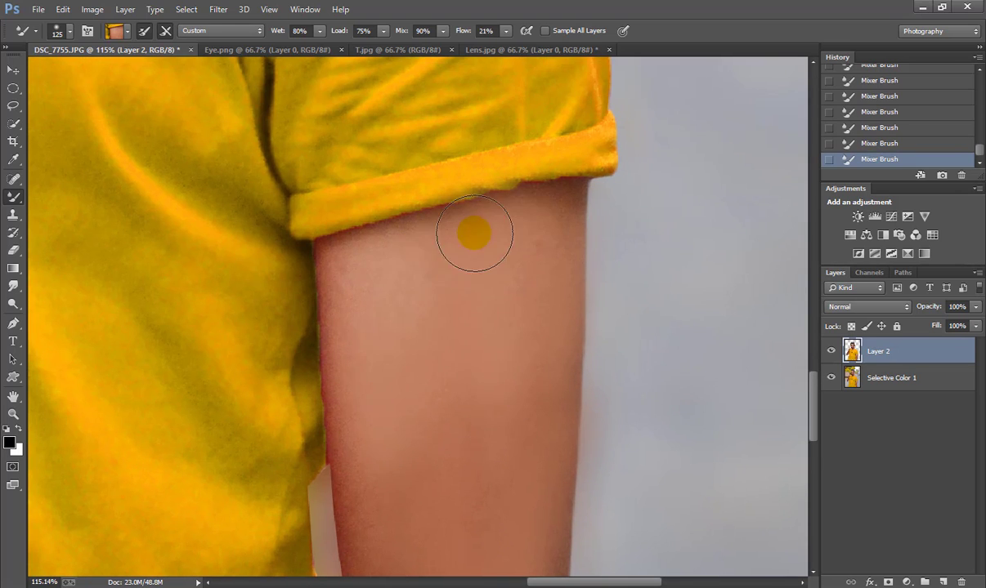
Smooth the forearm skin, then fit the whole photo on screen
drag(449, 462, 457, 205)
scroll(433, 237, down, 2)
scroll(490, 425, down, 3)
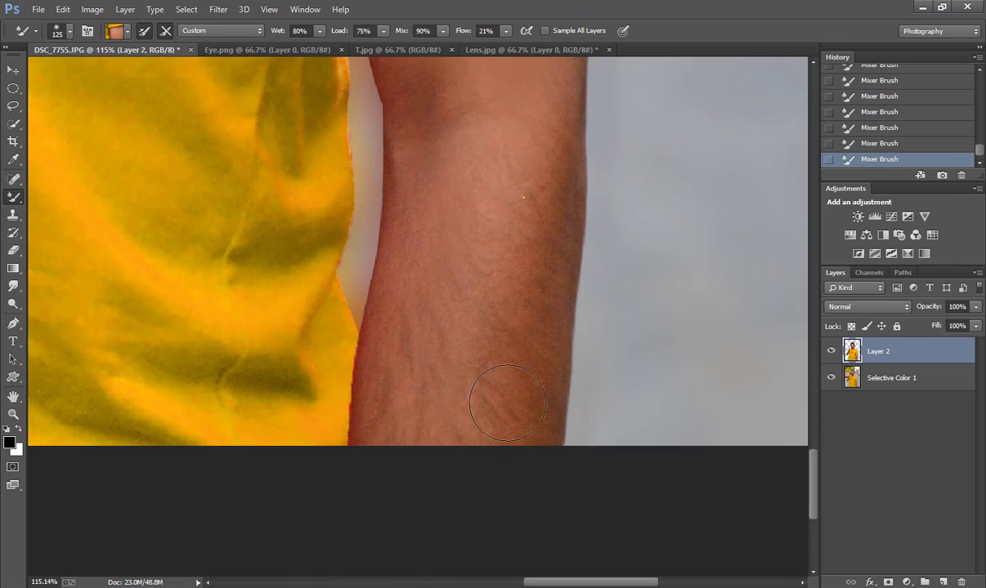
scroll(524, 369, left, 3)
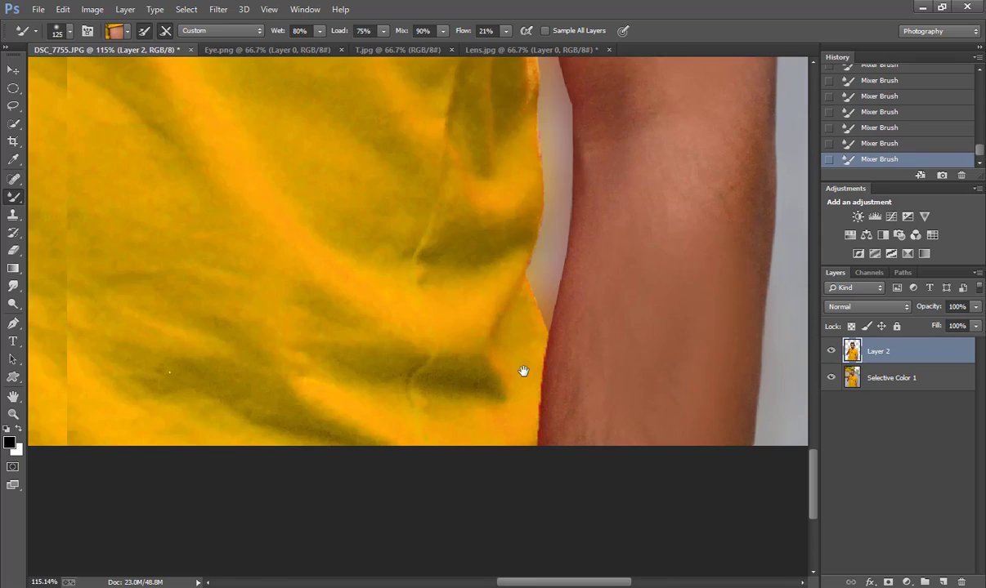
scroll(327, 364, up, 4)
scroll(213, 359, left, 5)
scroll(245, 335, left, 3)
scroll(311, 286, up, 2)
scroll(311, 286, left, 1)
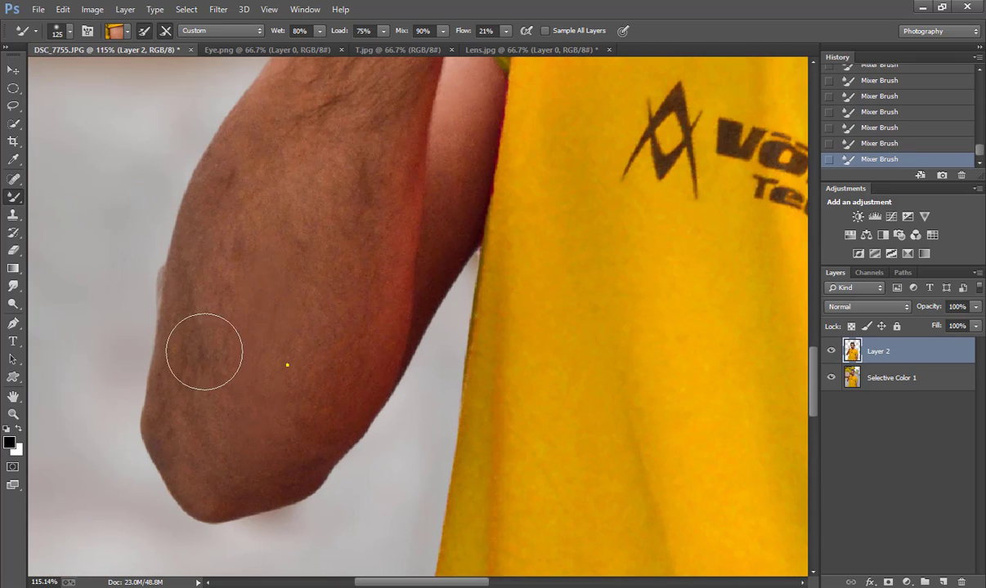
drag(395, 122, 375, 302)
key(ctrl+0)
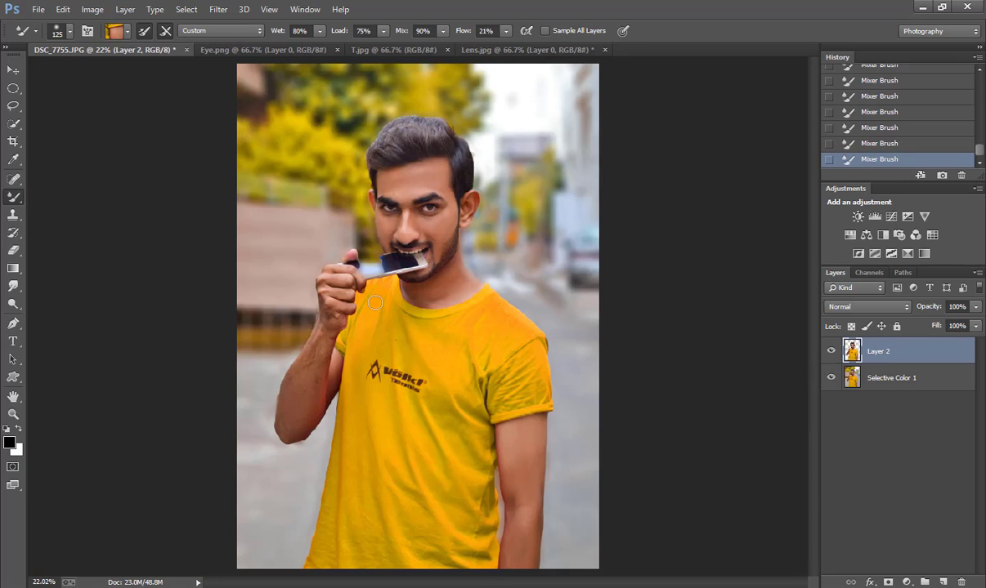
click(14, 123)
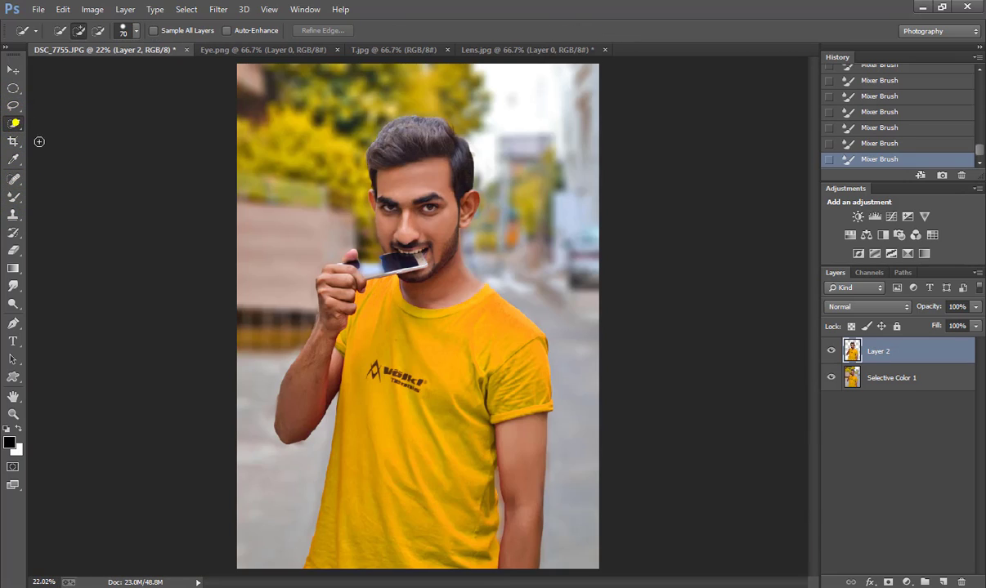
mouse_move(295, 409)
mouse_down()
mouse_move(292, 337)
mouse_move(339, 271)
mouse_up()
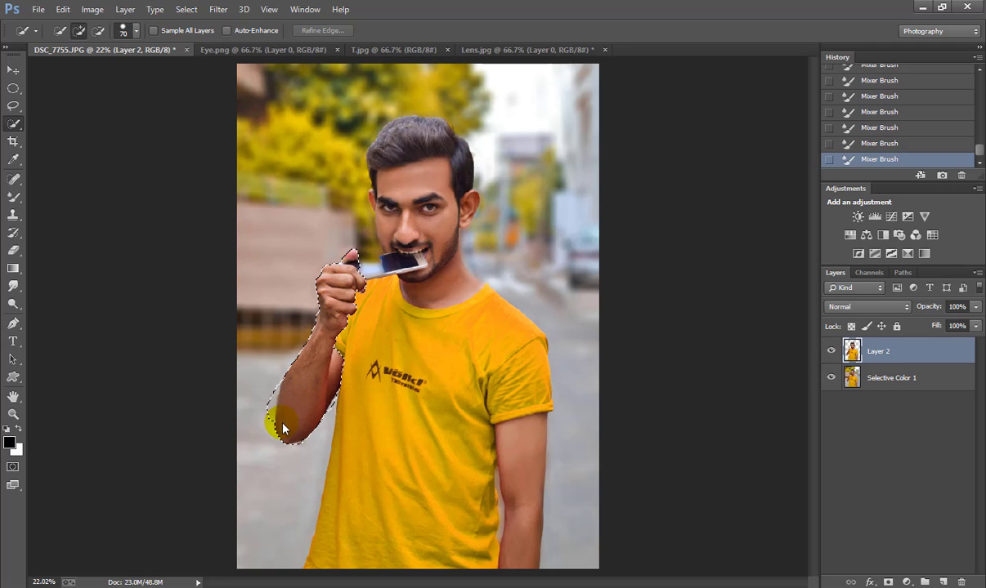
scroll(271, 418, up, 5)
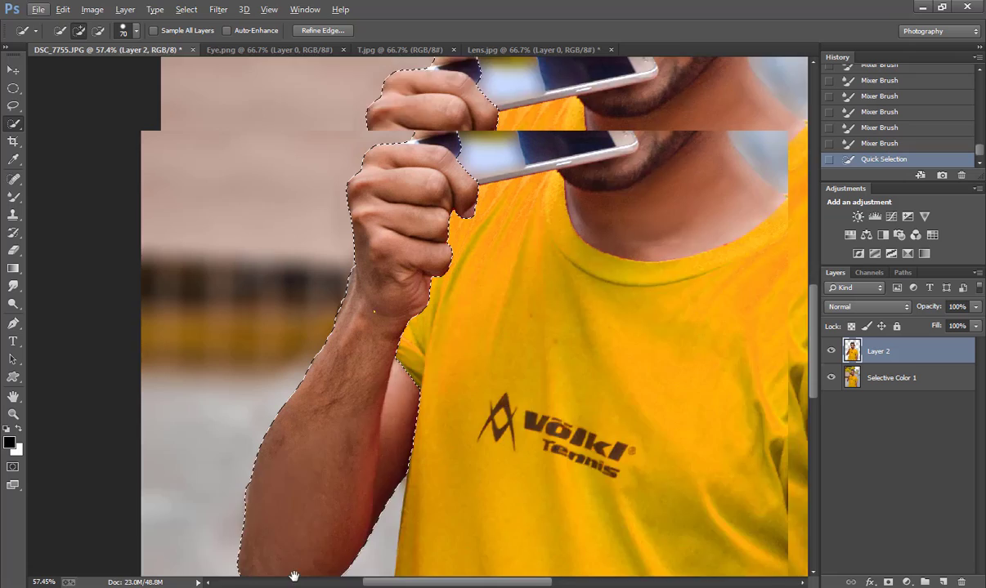
drag(294, 577, 270, 585)
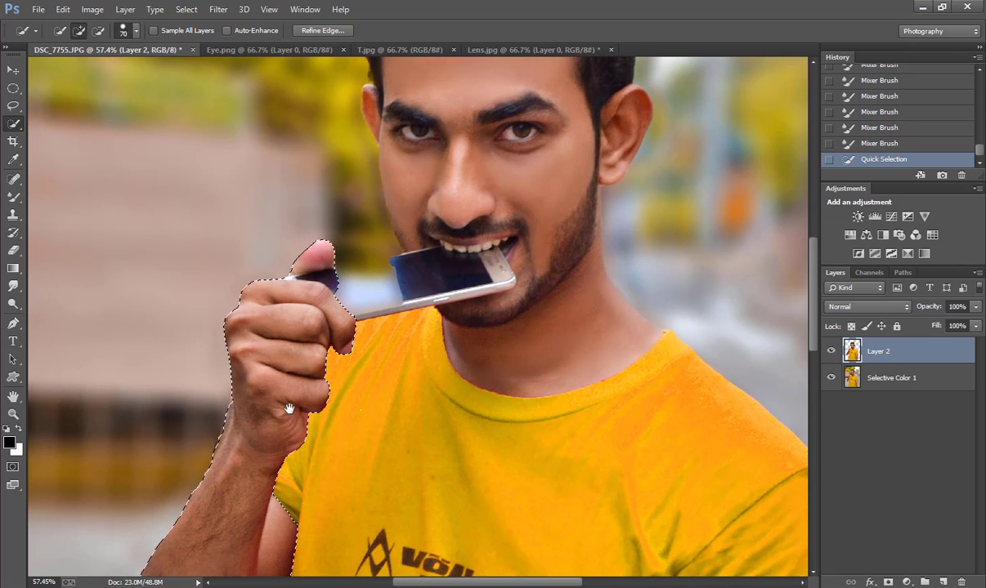
key(alt)
alt+click(544, 358)
drag(529, 358, 457, 185)
scroll(458, 245, up, 3)
mouse_move(458, 291)
mouse_down()
mouse_move(453, 172)
mouse_move(486, 157)
mouse_move(465, 217)
mouse_up()
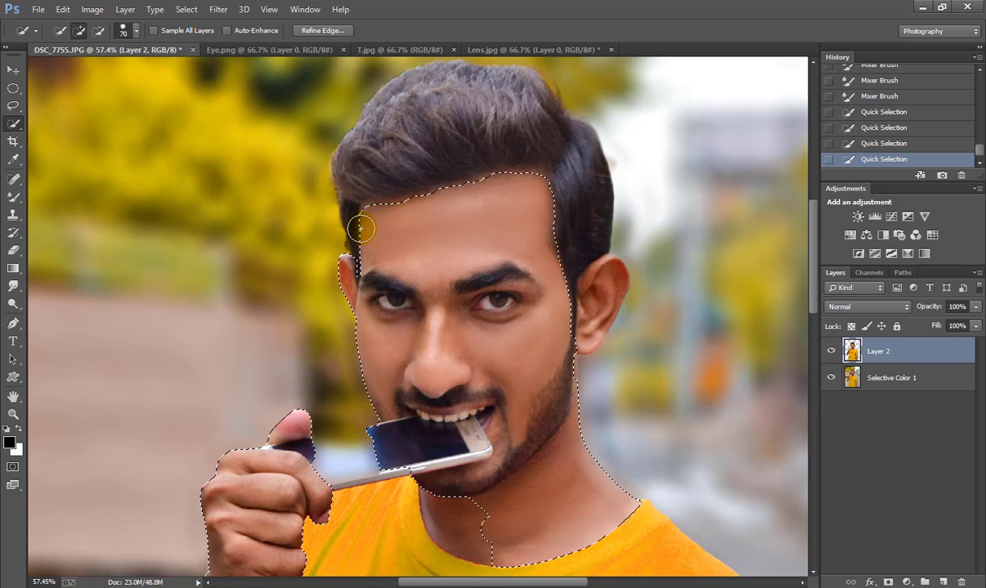
key(ctrl+d)
key(ctrl+0)
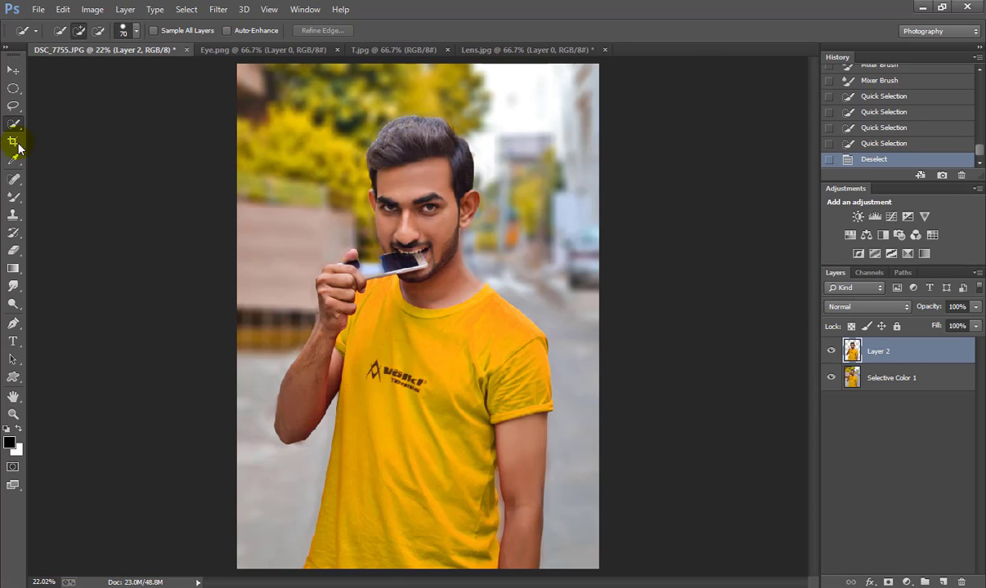
Lasso the left arm, head and neck, and right arm, and copy them to Layer 3
click(13, 105)
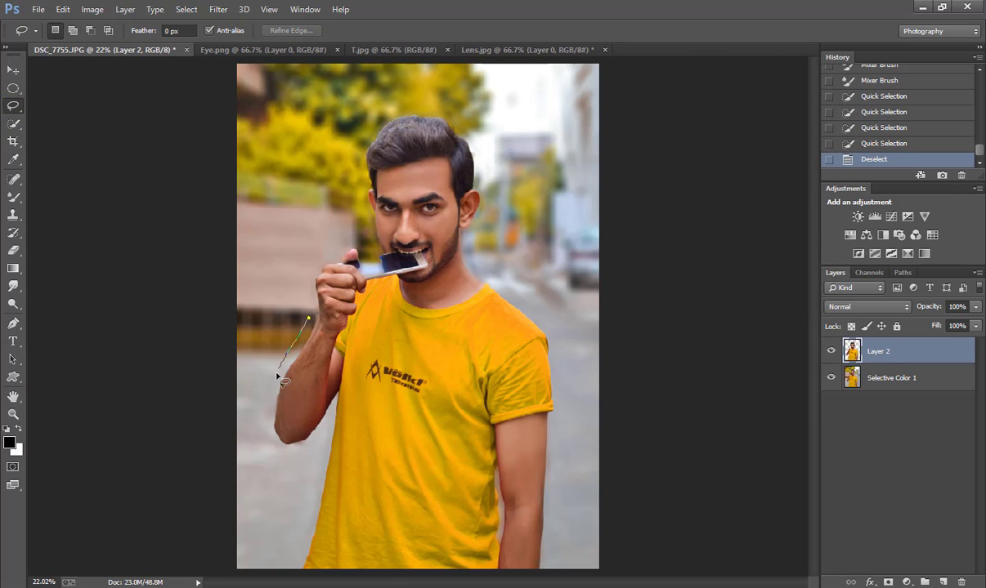
drag(263, 447, 352, 372)
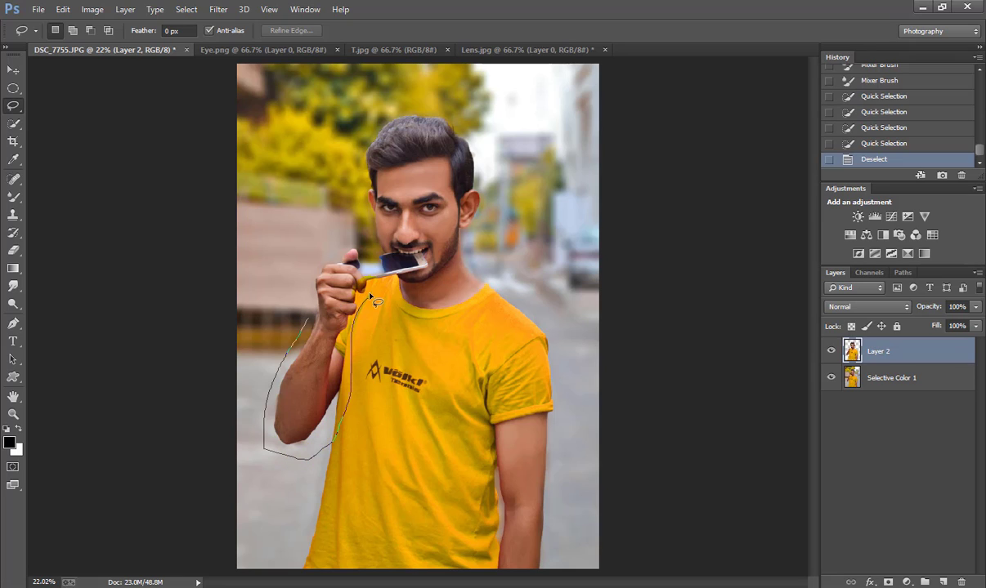
drag(372, 299, 304, 323)
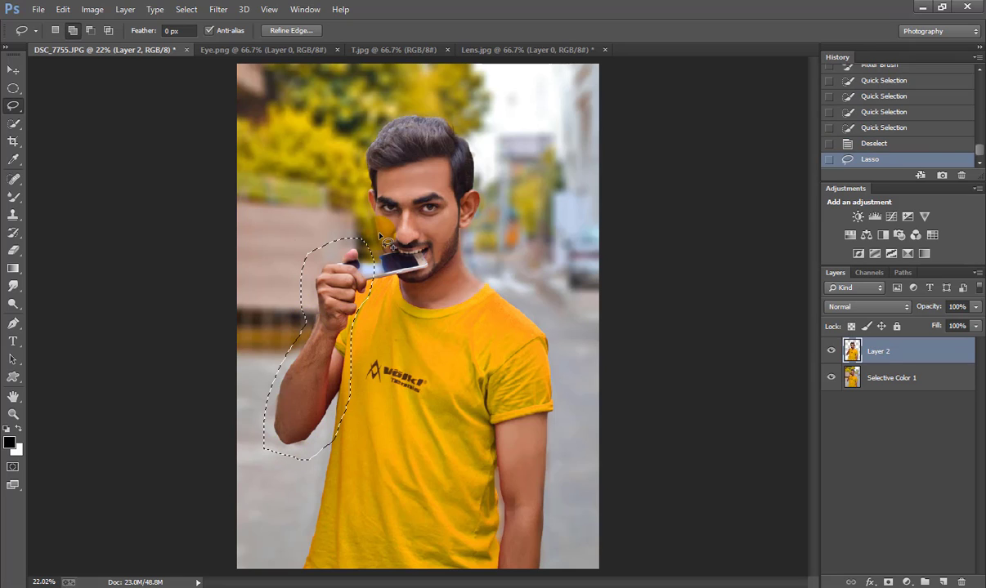
drag(396, 144, 429, 326)
drag(394, 273, 362, 208)
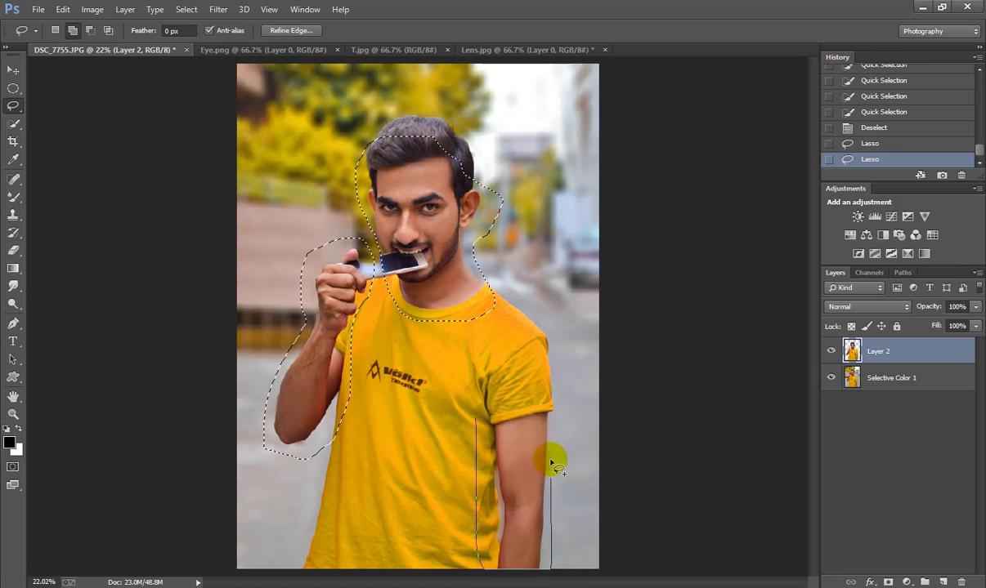
drag(477, 541, 477, 442)
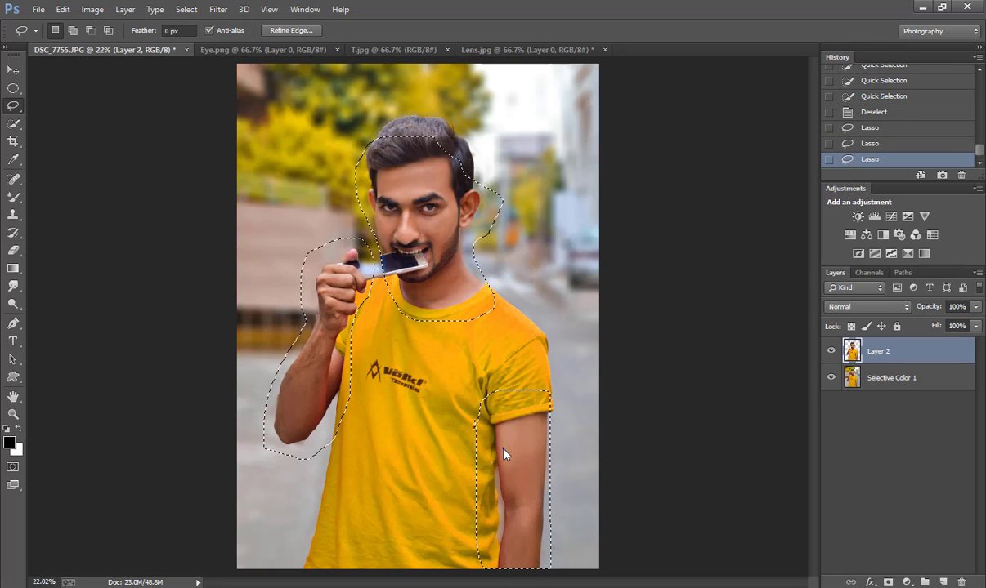
right_click(474, 423)
click(551, 269)
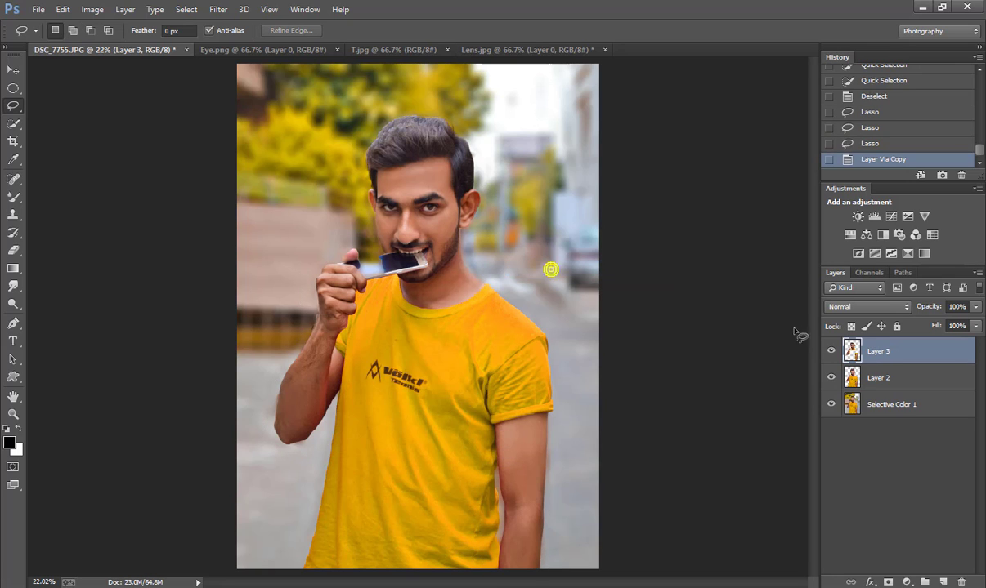
right_click(852, 354)
Brighten Layer 3's skin with a Curves lift (117 to 134) through a 10 px feather
click(830, 67)
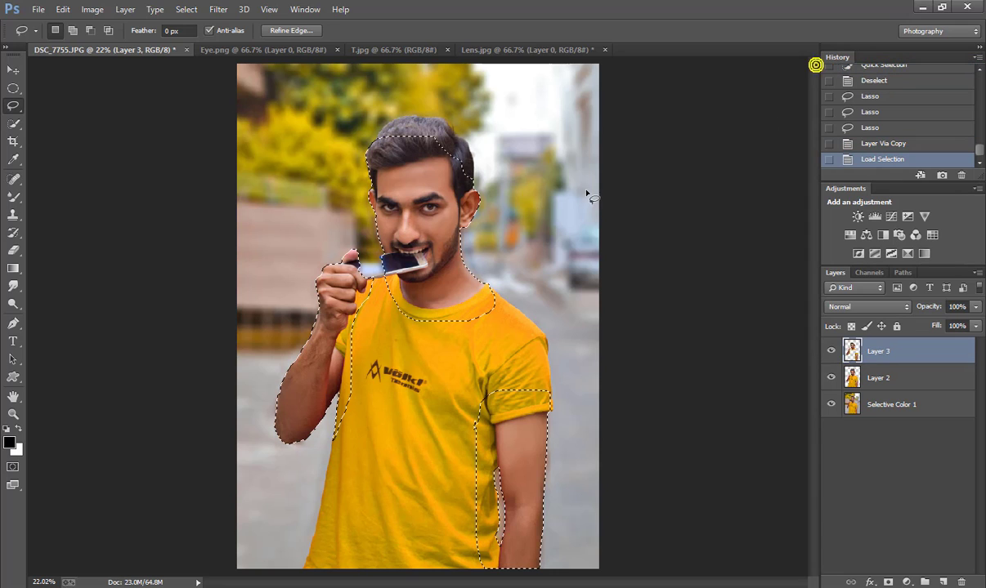
right_click(456, 276)
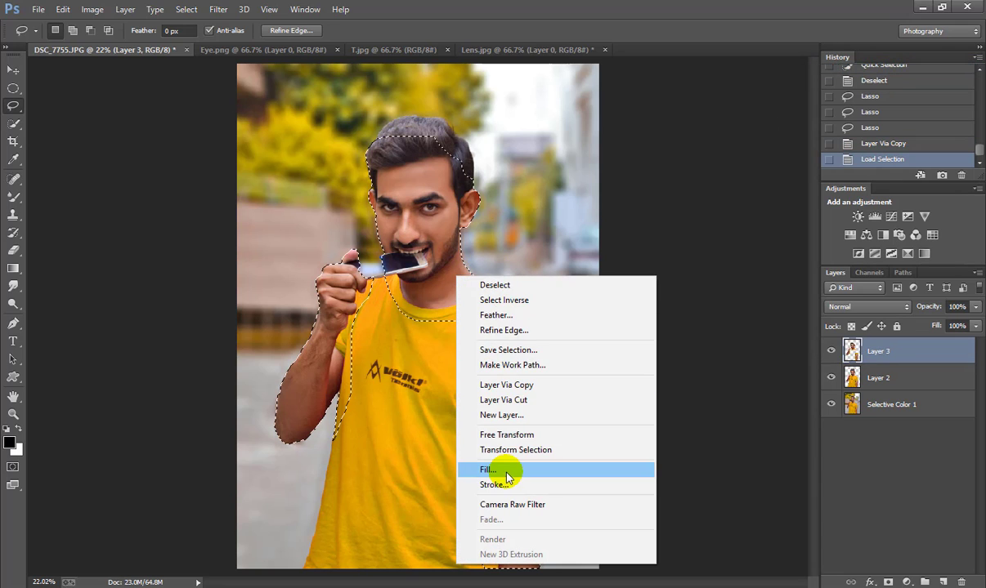
click(498, 315)
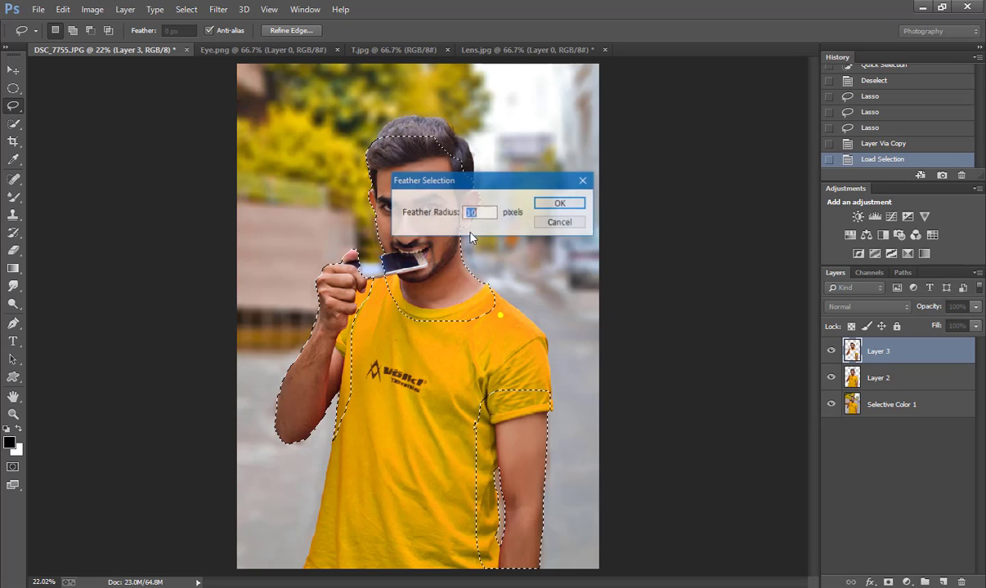
click(558, 204)
click(91, 9)
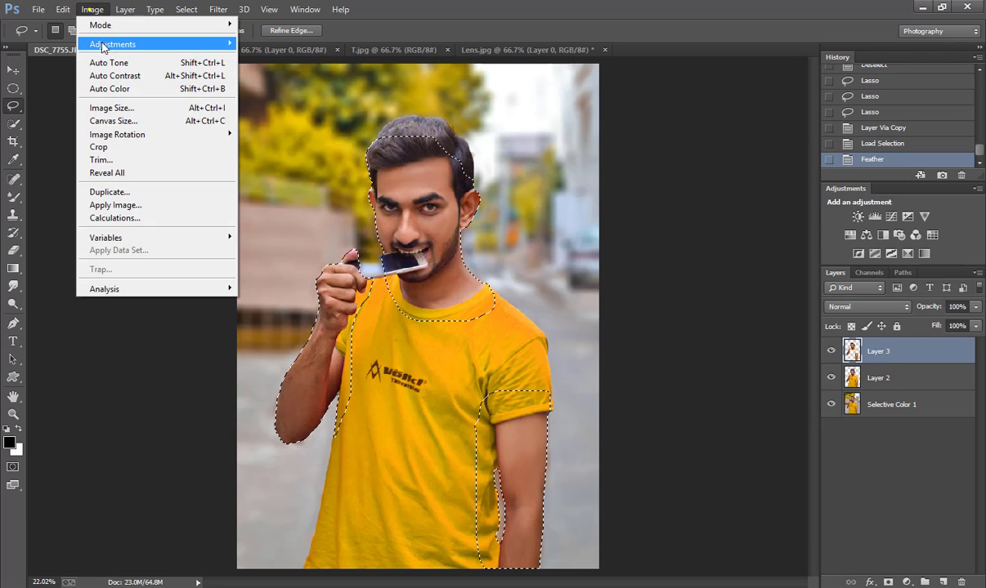
click(272, 71)
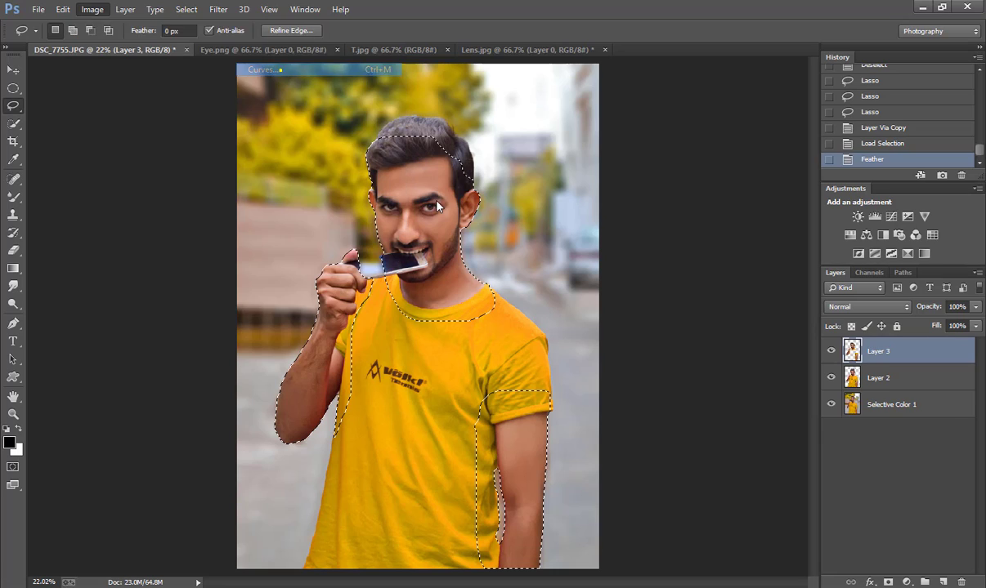
drag(786, 282, 777, 278)
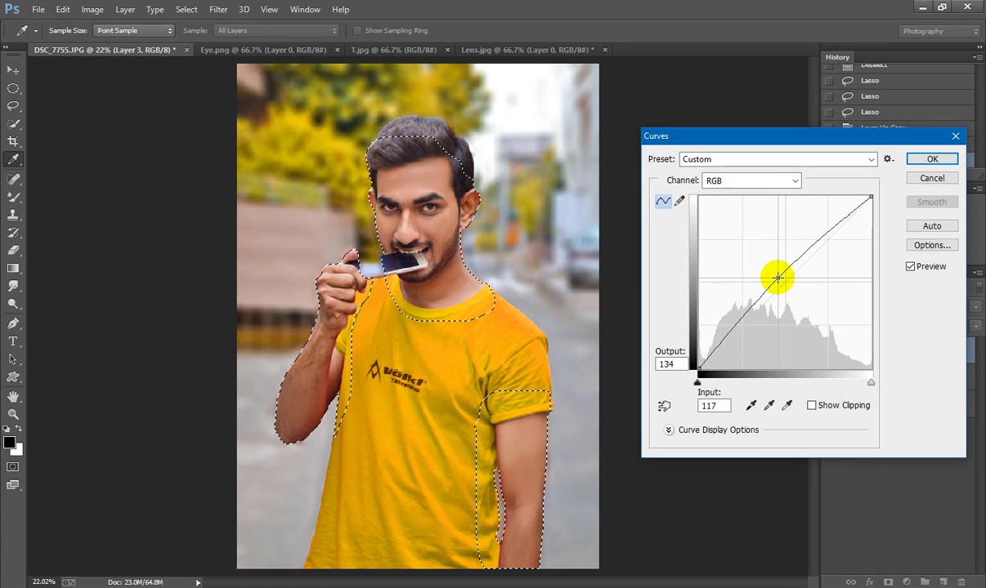
click(922, 162)
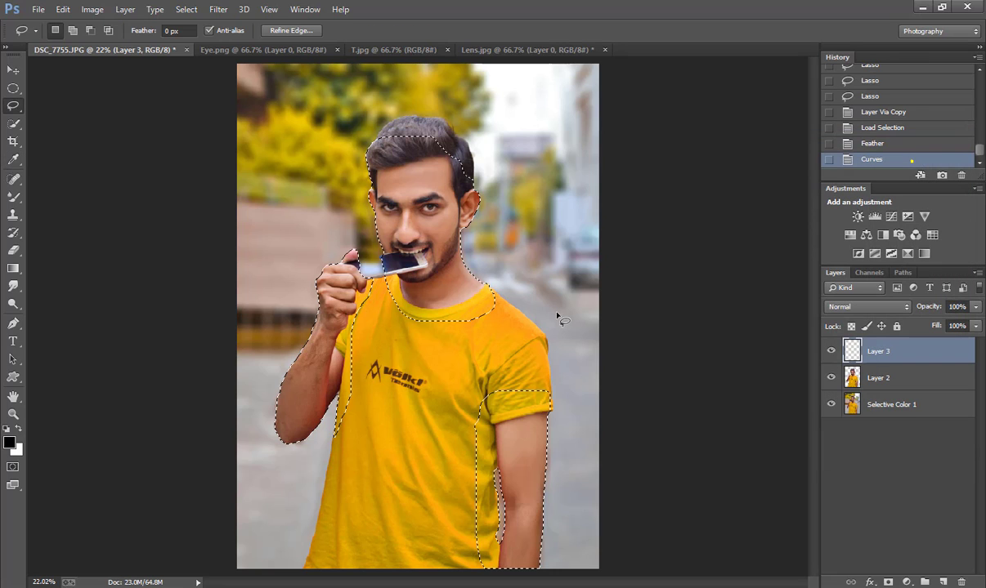
key(ctrl+d)
Apply Noiseware Professional Default noise reduction (luminance 70%, color 80%) to the skin layer
click(218, 9)
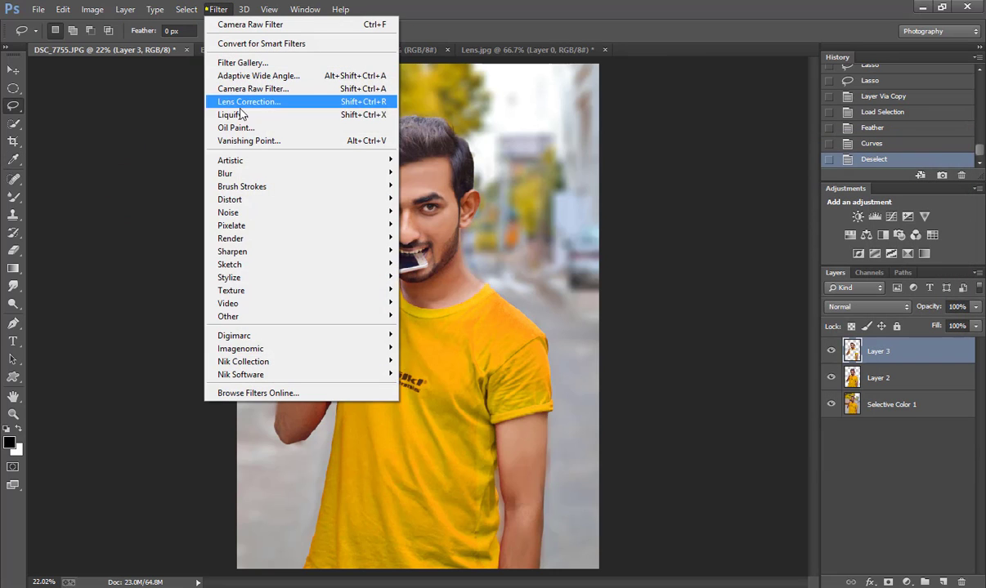
click(435, 361)
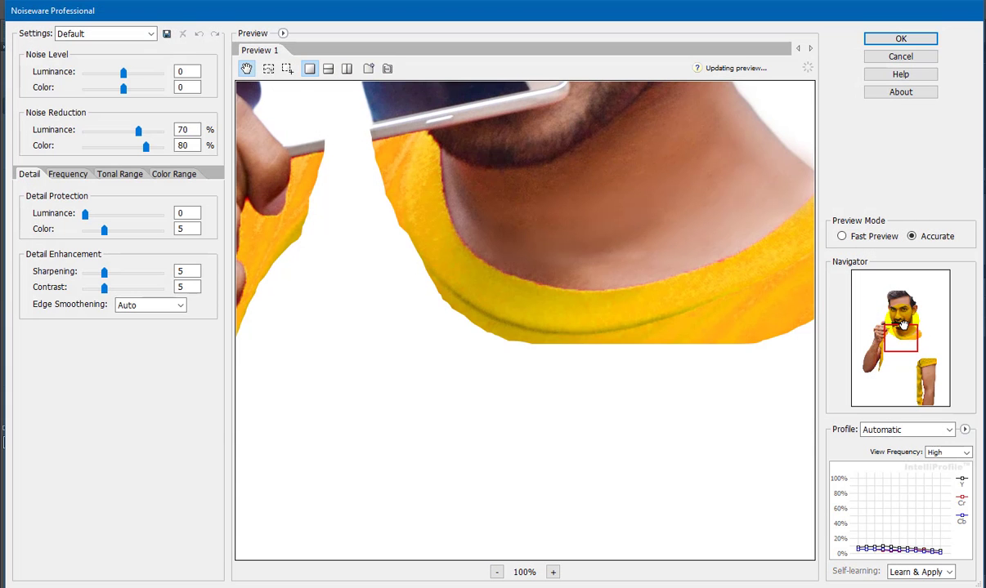
click(899, 321)
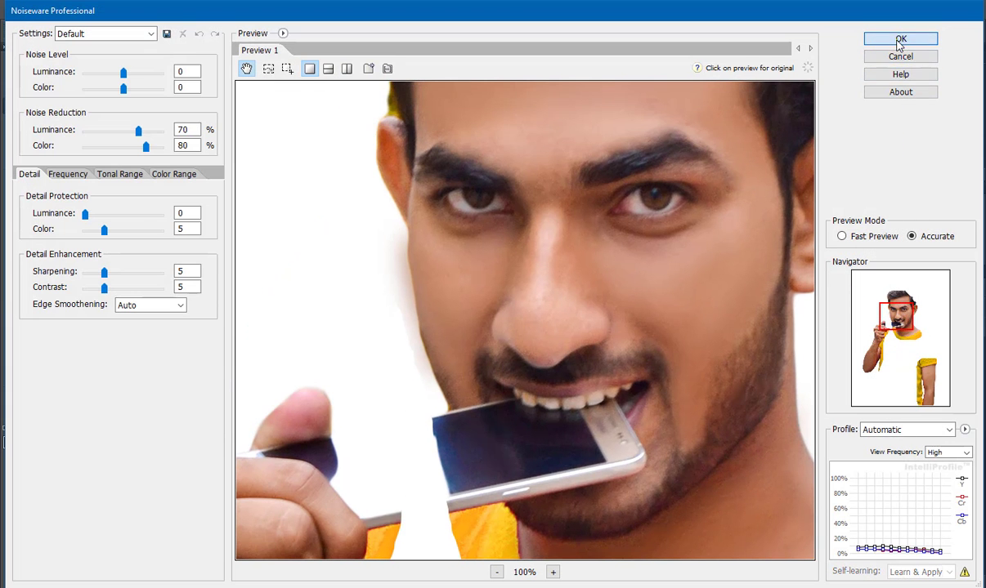
click(879, 39)
click(850, 125)
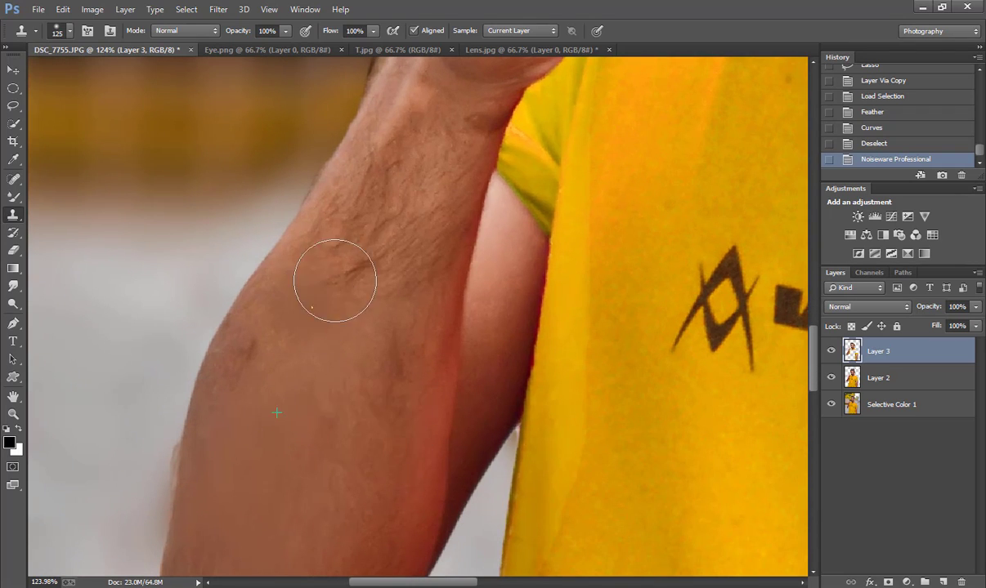
Clone Stamp over the dark marks and shadows on Layer 3's forearm
click(396, 266)
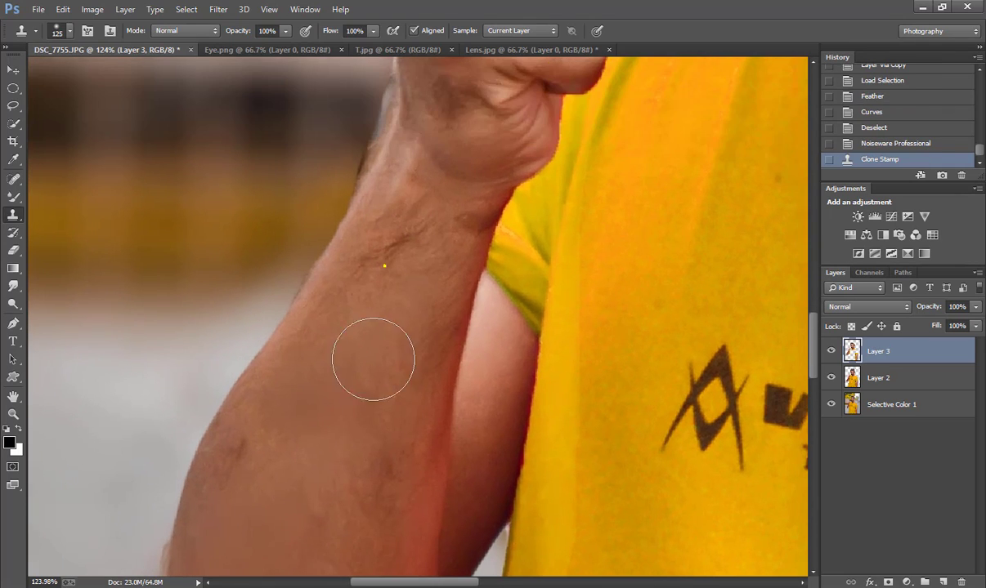
mouse_move(352, 297)
mouse_down()
mouse_move(402, 220)
mouse_move(375, 204)
mouse_up()
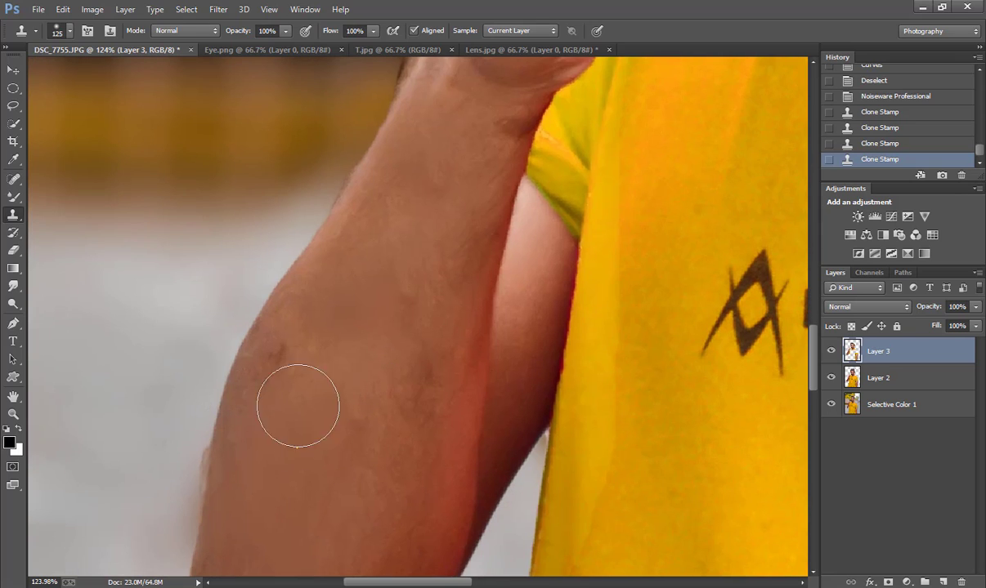
drag(297, 407, 297, 329)
drag(372, 473, 425, 367)
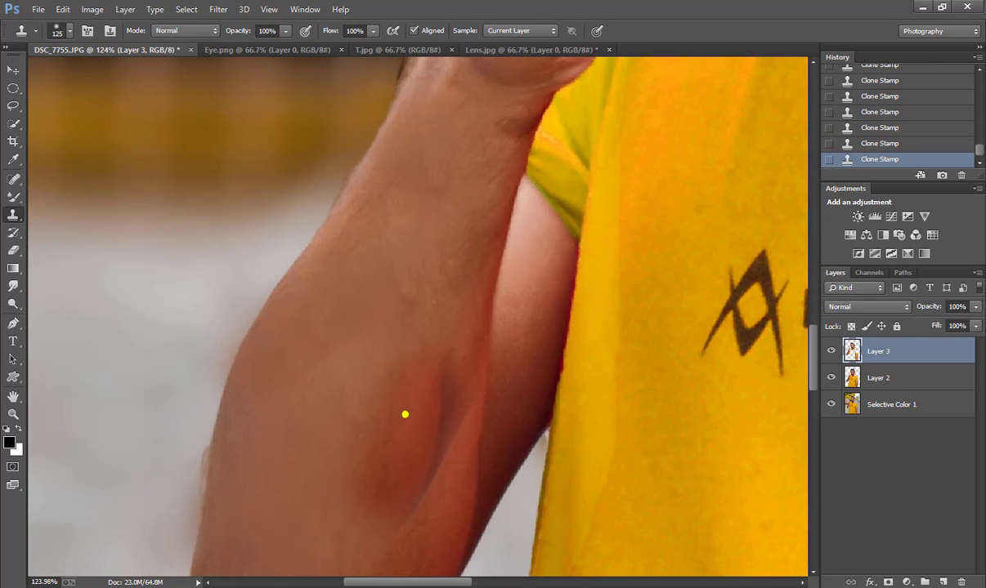
mouse_move(404, 415)
mouse_down()
mouse_move(312, 471)
mouse_move(383, 435)
mouse_up()
drag(419, 377, 495, 330)
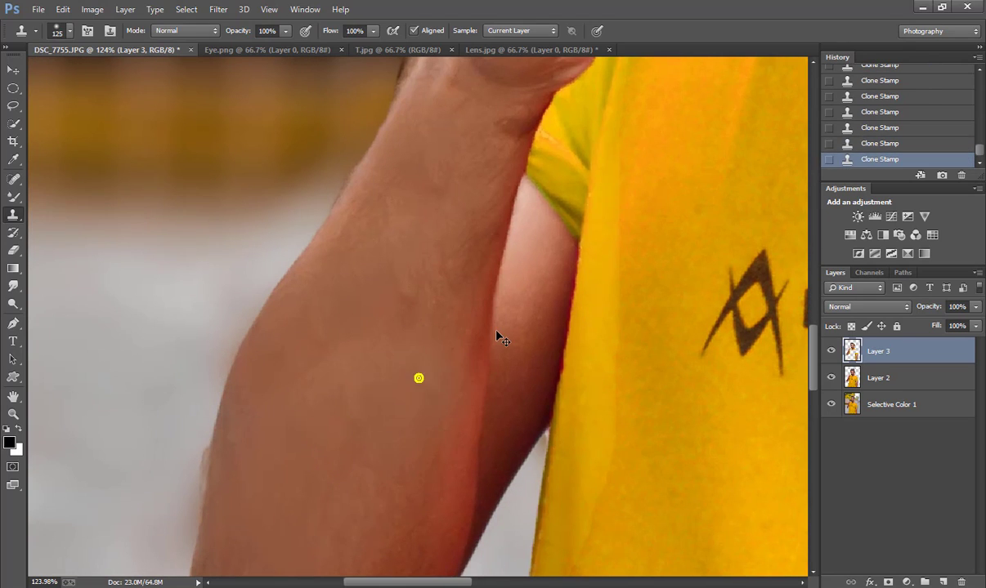
key(ctrl+0)
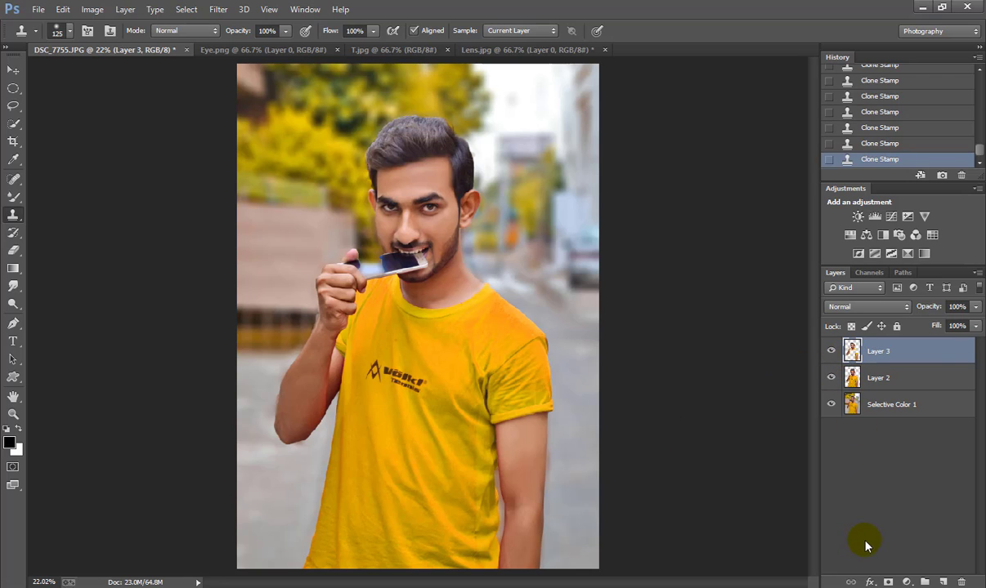
Merge Layer 3 down into Layer 2 and target the Selective Color 1 layer
key(ctrl+e)
click(854, 377)
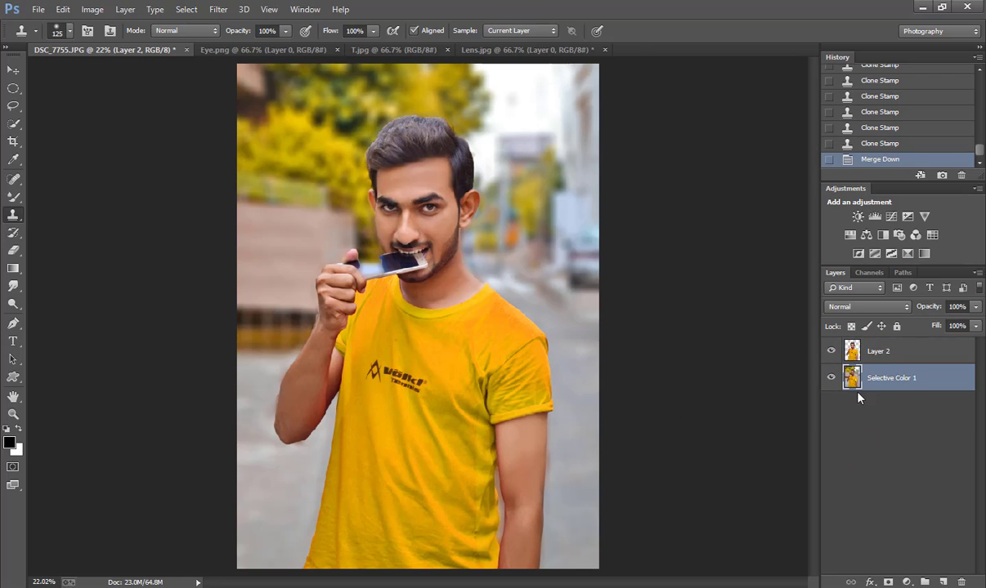
click(218, 9)
click(250, 101)
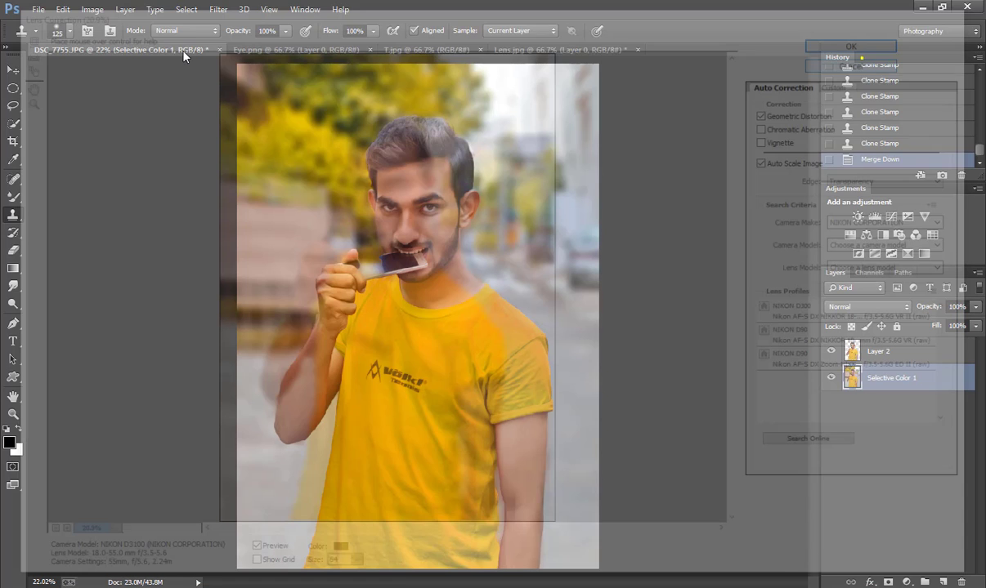
Give Selective Color 1 Camera Raw Clarity +60 and Vibrance +13
click(218, 9)
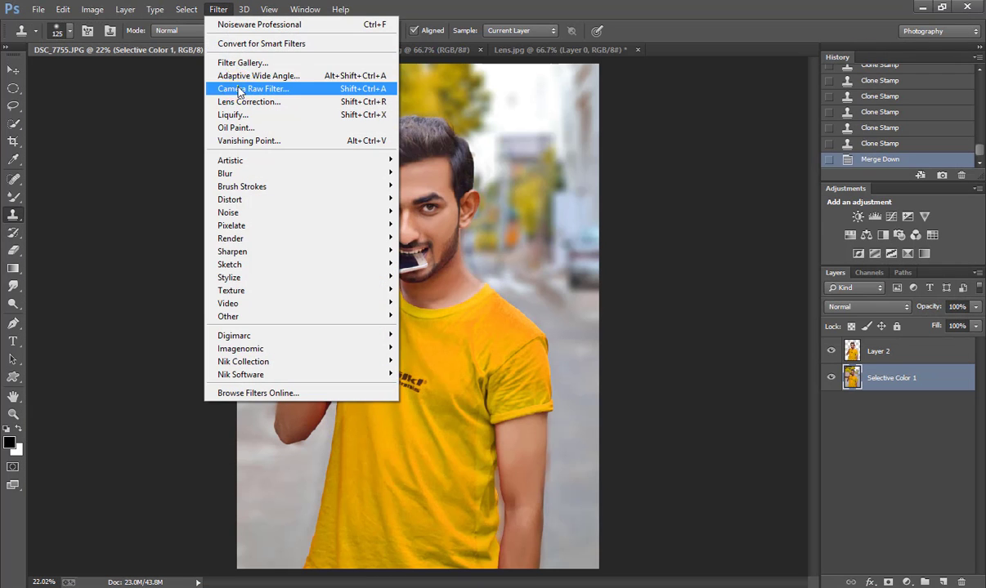
click(238, 88)
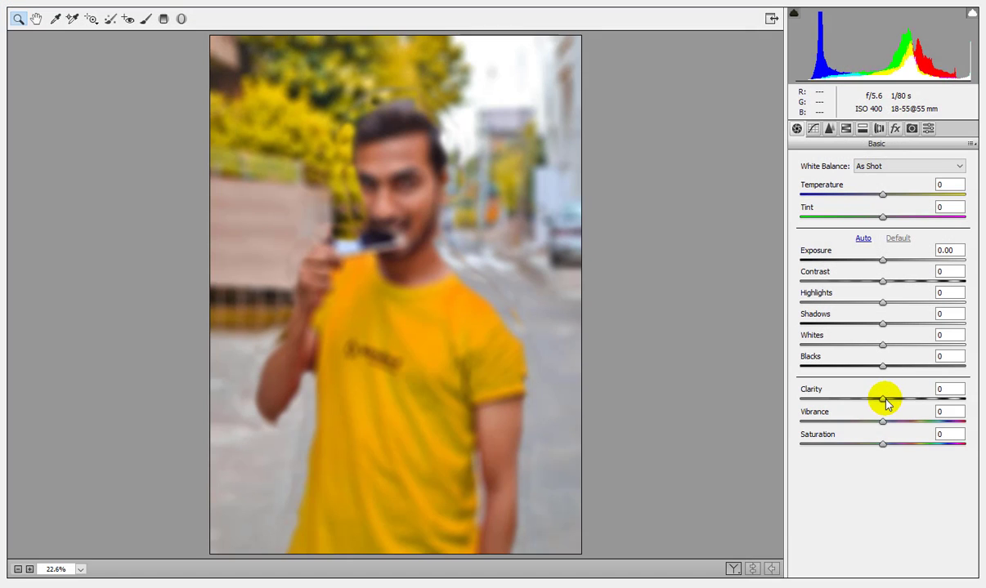
mouse_move(883, 398)
mouse_down()
mouse_move(966, 399)
mouse_move(933, 399)
mouse_up()
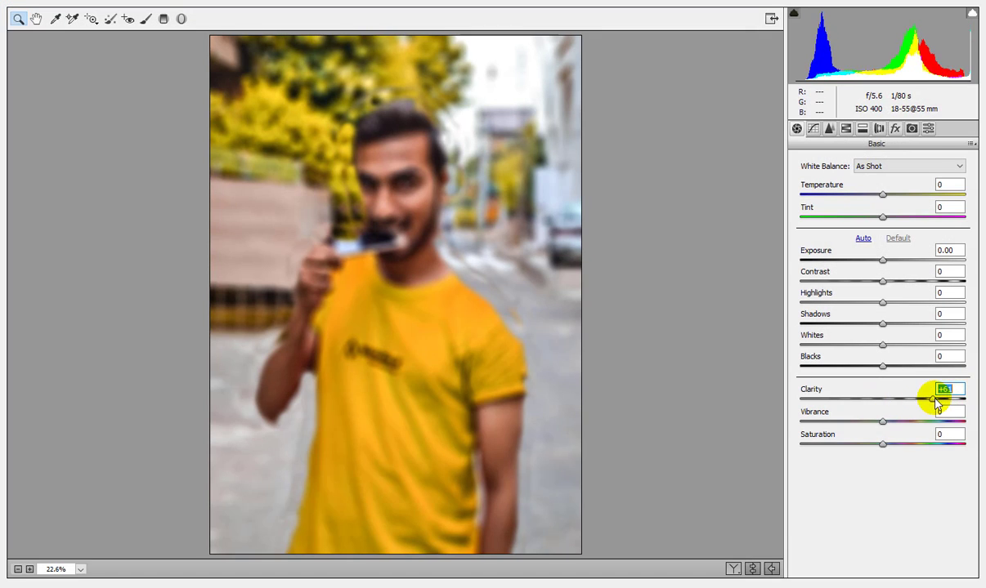
drag(893, 425, 897, 425)
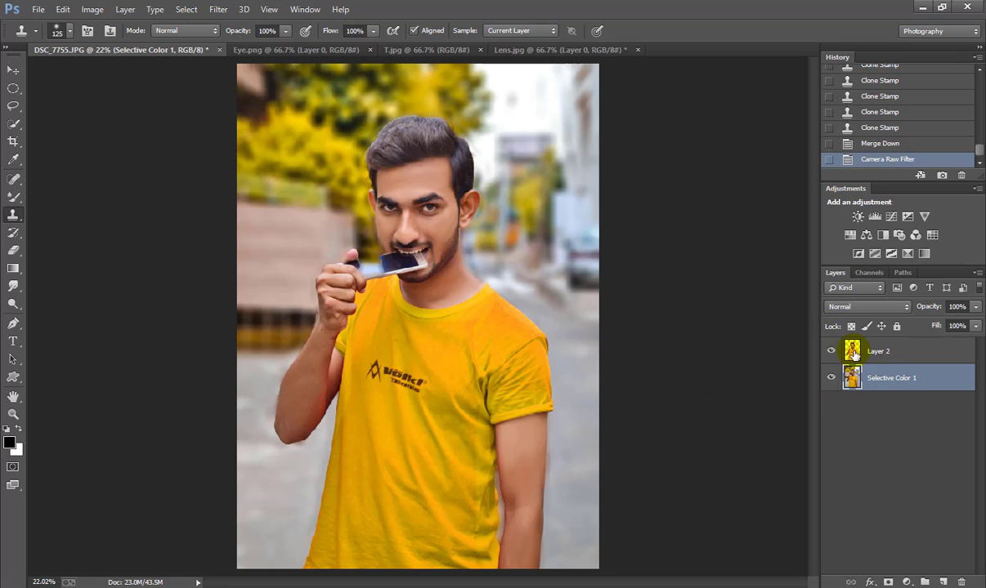
Select Layer 2 and switch to the Smudge tool
click(866, 353)
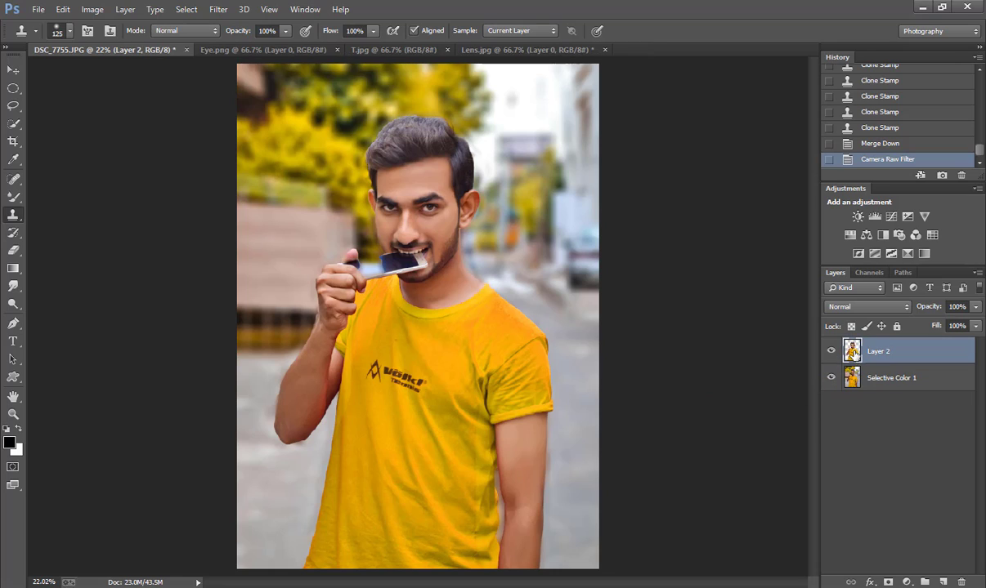
click(14, 287)
click(50, 309)
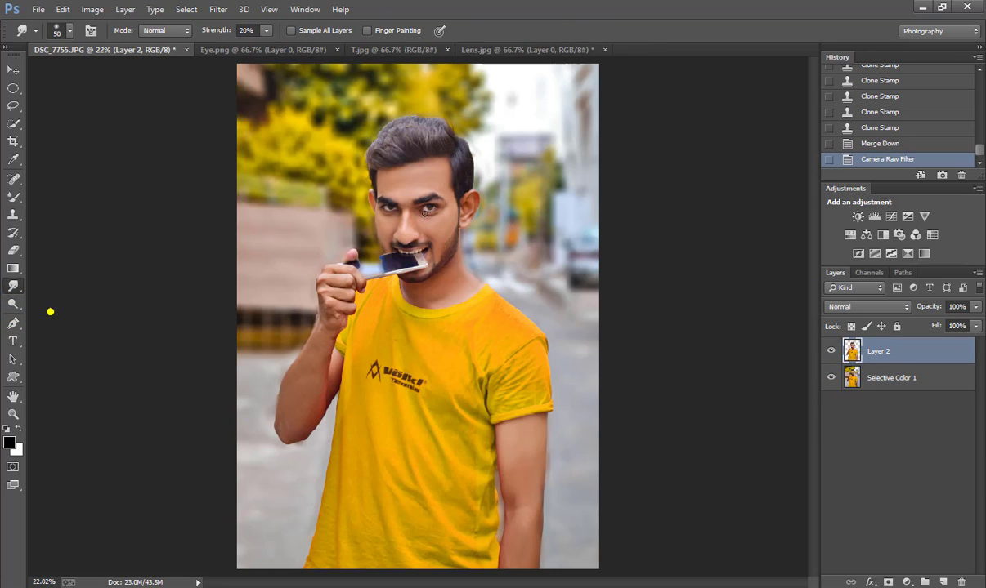
scroll(439, 148, up, 1)
scroll(429, 143, up, 1)
scroll(429, 137, up, 1)
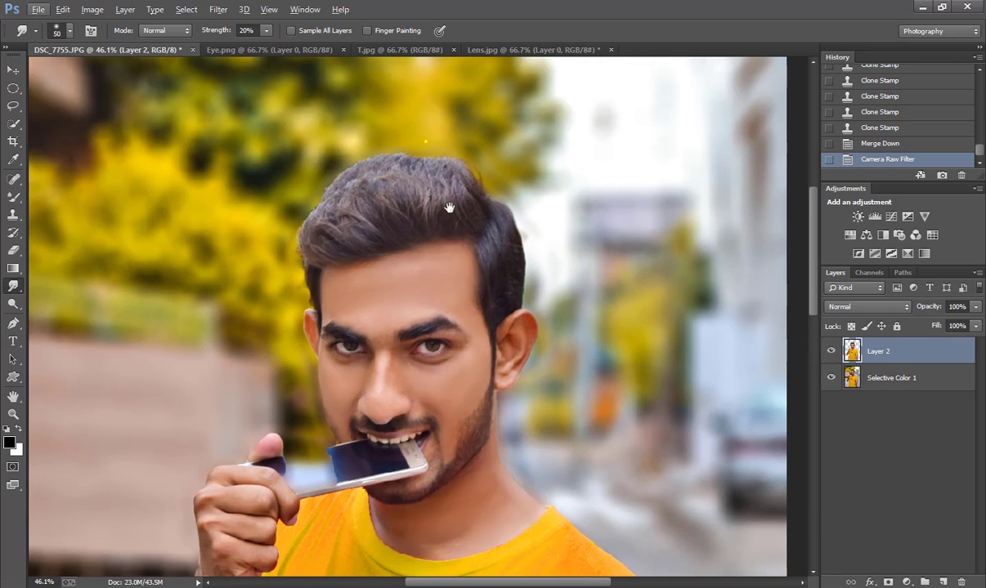
Set the Smudge brush to a flat bristle tip at 77 px with 29% strength
right_click(594, 191)
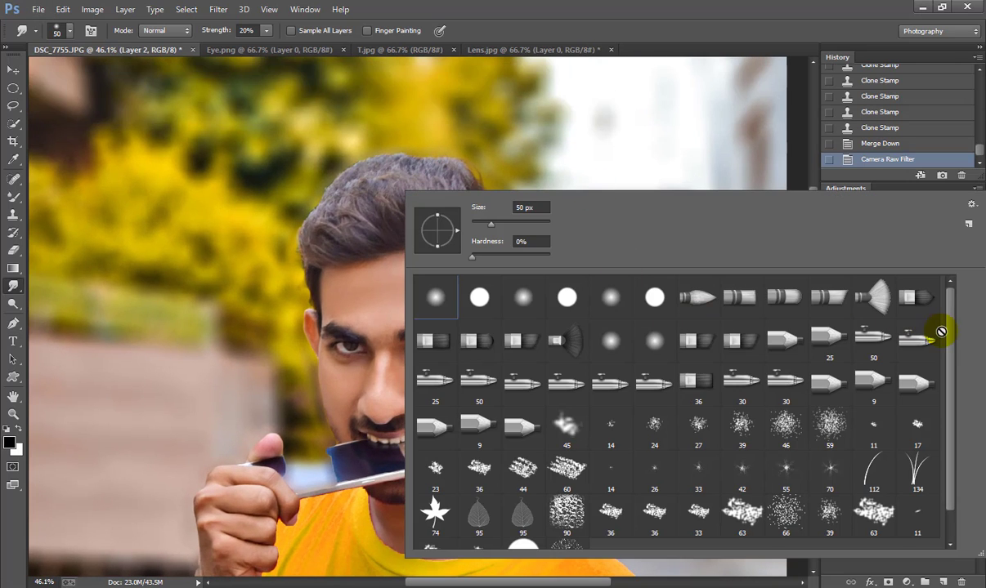
click(788, 298)
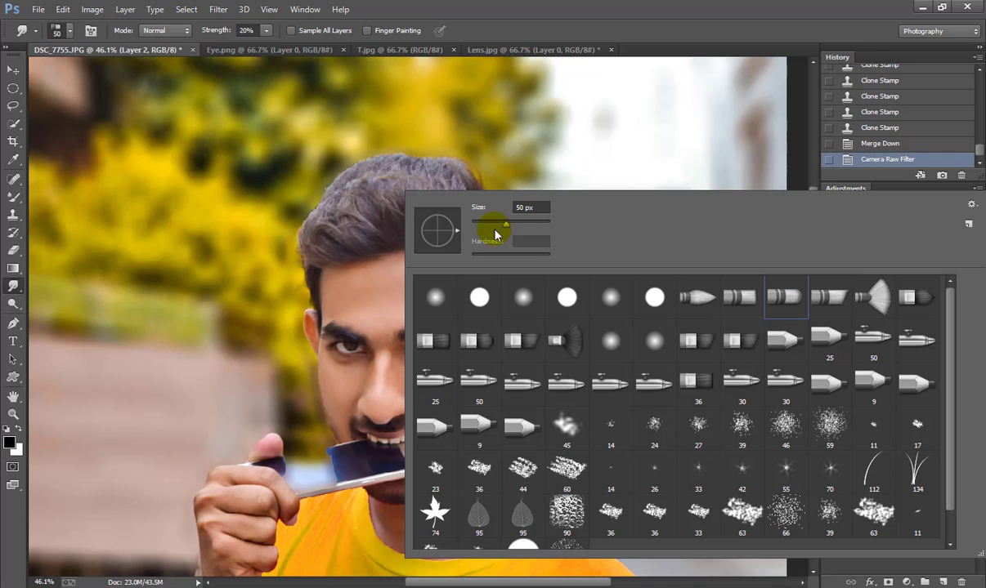
text(77)
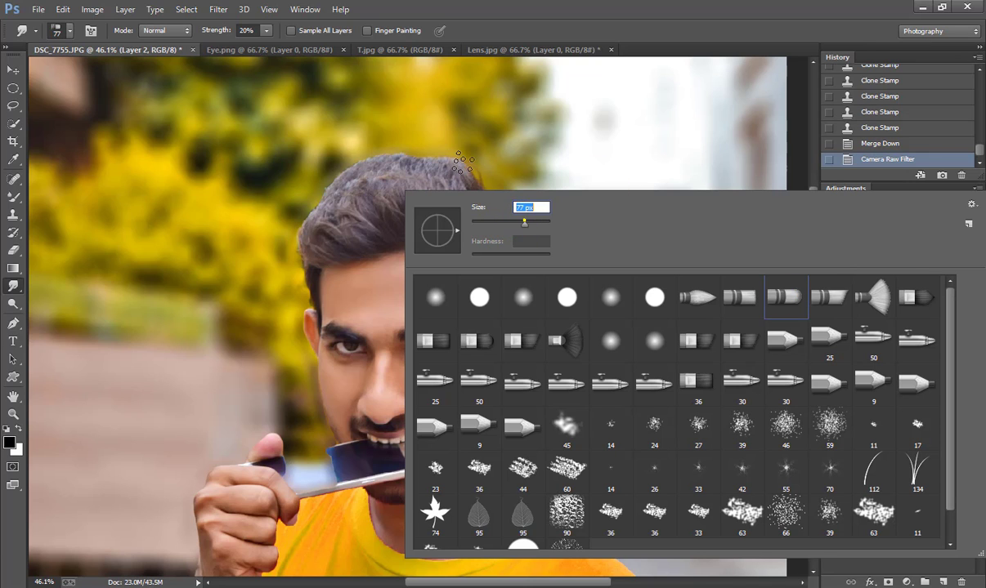
key(Return)
scroll(400, 188, up, 1)
scroll(400, 188, up, 1)
scroll(385, 202, up, 1)
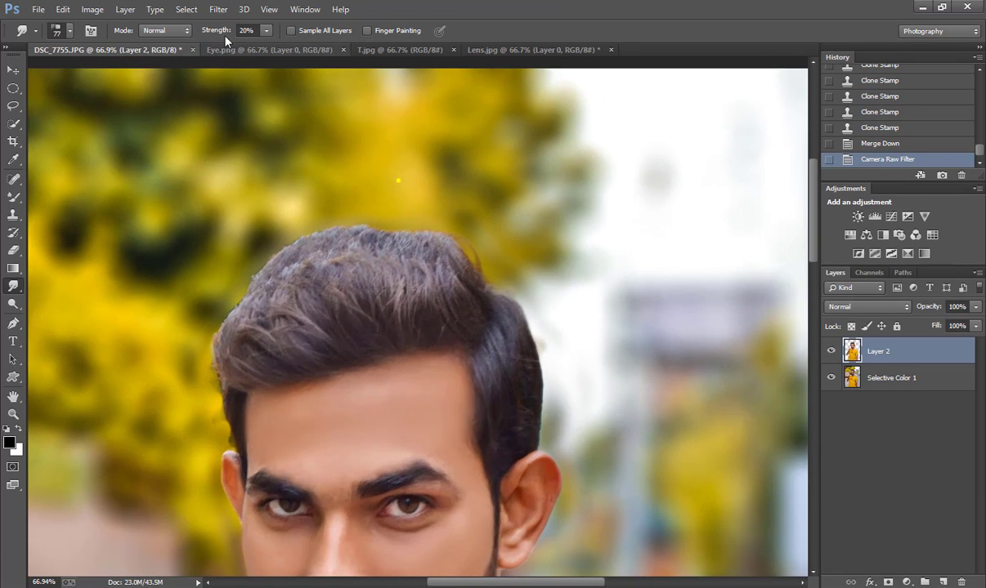
drag(214, 30, 221, 30)
Smudge the left hairline and top of the hair upward into spikes
drag(237, 294, 219, 331)
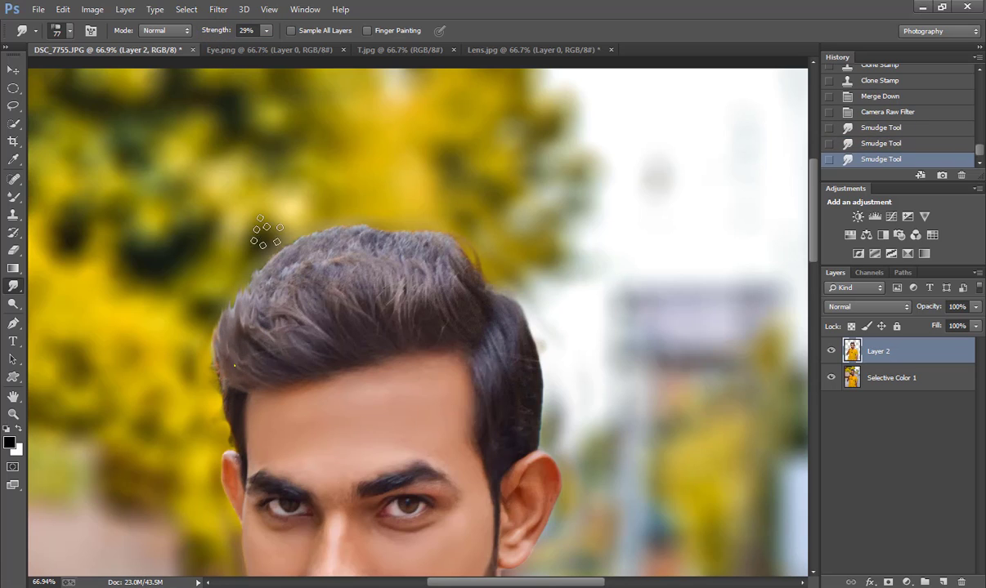
mouse_move(245, 270)
mouse_down()
mouse_move(229, 304)
mouse_move(232, 288)
mouse_move(201, 307)
mouse_up()
drag(245, 250, 222, 282)
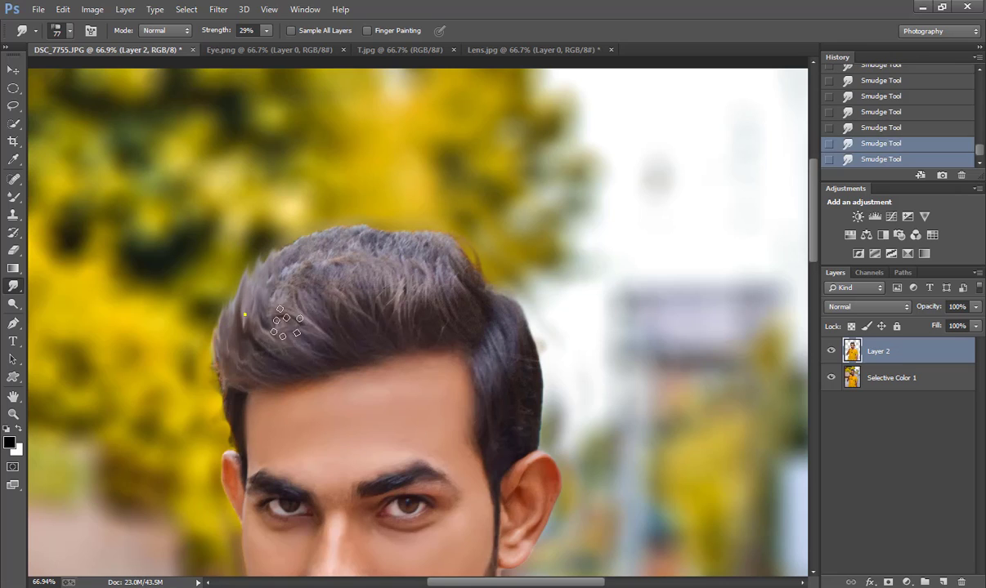
drag(260, 229, 233, 262)
mouse_move(302, 234)
mouse_down()
mouse_move(278, 307)
mouse_move(290, 301)
mouse_up()
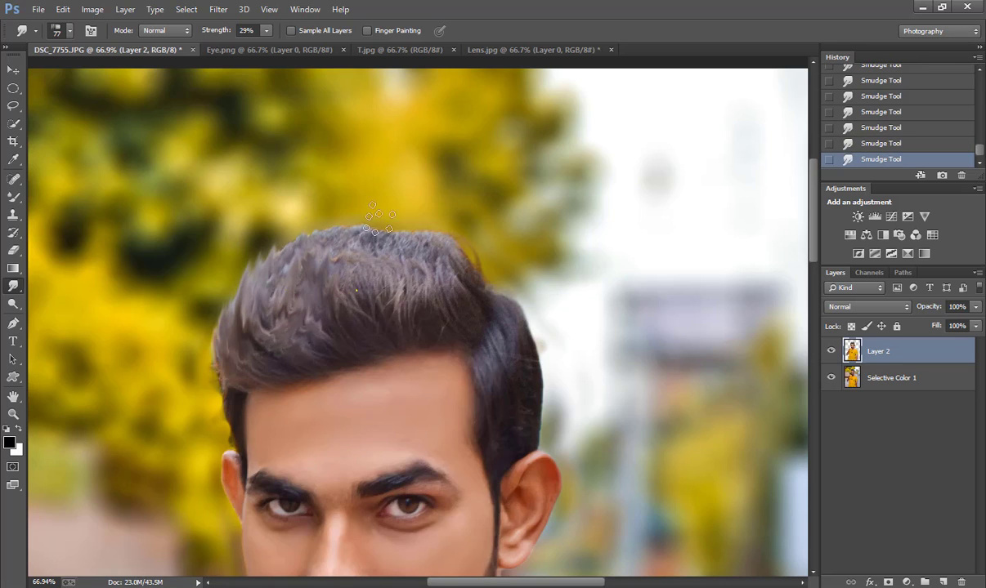
drag(331, 225, 320, 274)
mouse_move(384, 237)
mouse_down()
mouse_move(359, 277)
mouse_move(378, 249)
mouse_up()
mouse_move(423, 222)
mouse_down()
mouse_move(416, 287)
mouse_move(396, 285)
mouse_up()
mouse_move(387, 220)
mouse_down()
mouse_move(380, 294)
mouse_move(360, 232)
mouse_up()
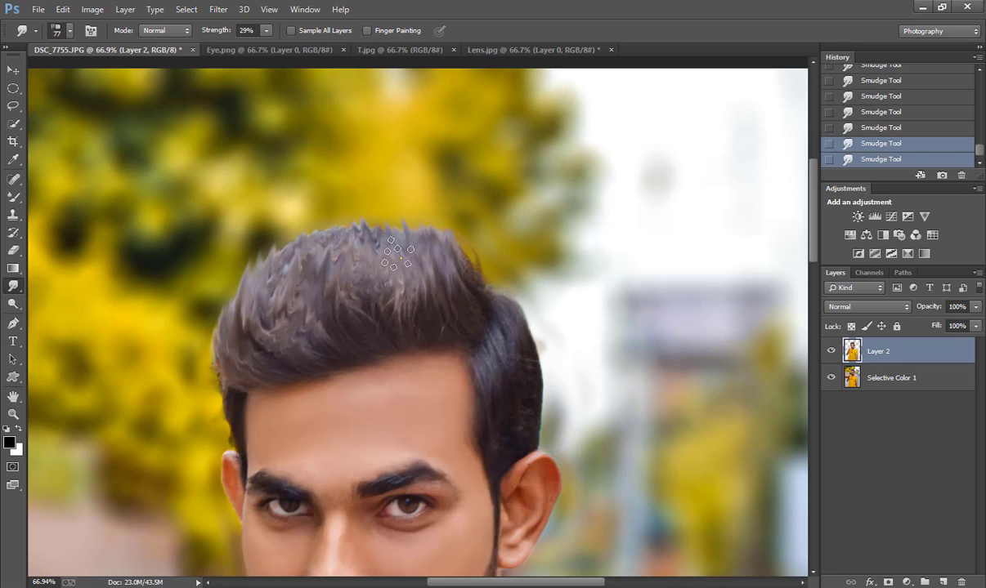
drag(458, 304, 463, 249)
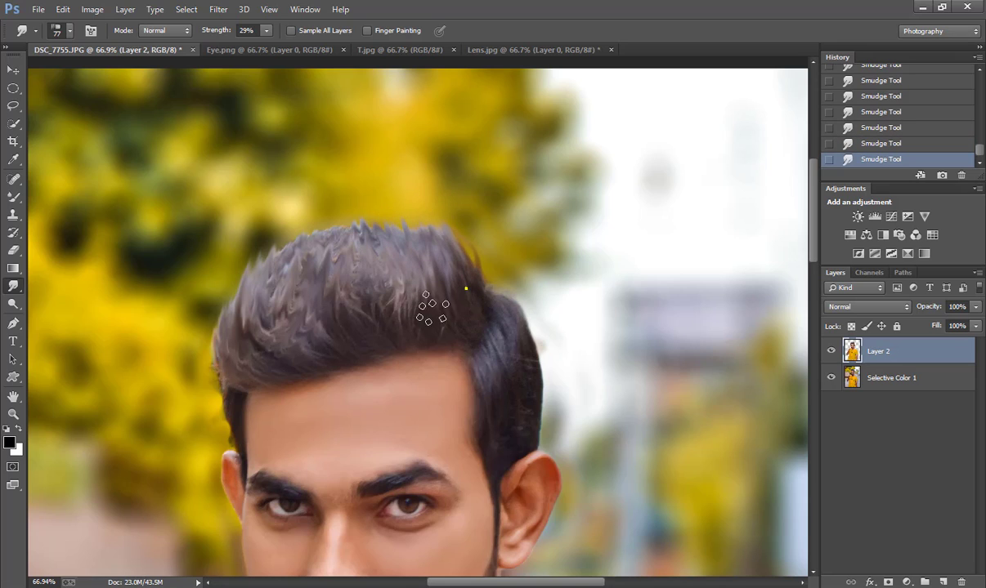
drag(367, 245, 351, 286)
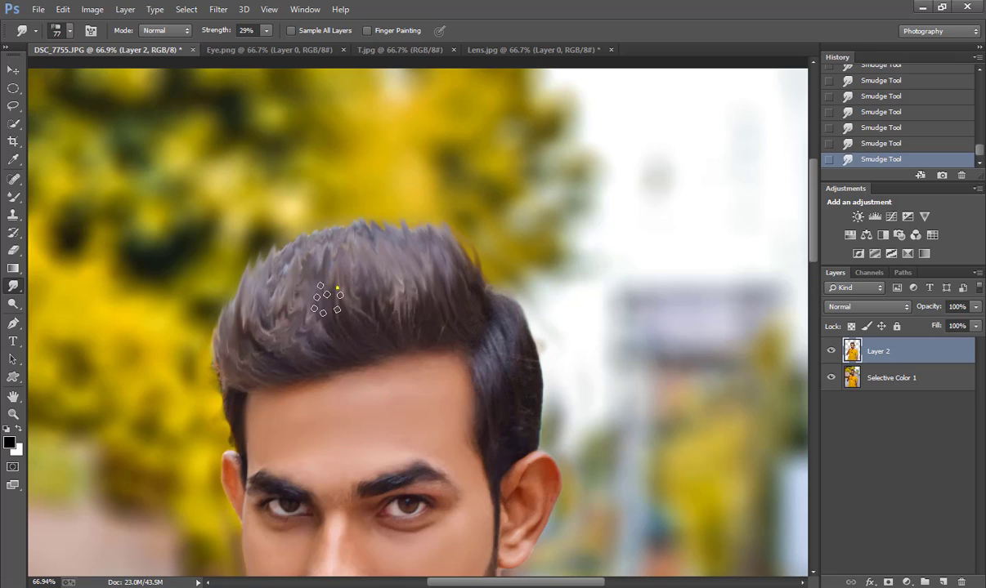
drag(311, 230, 247, 313)
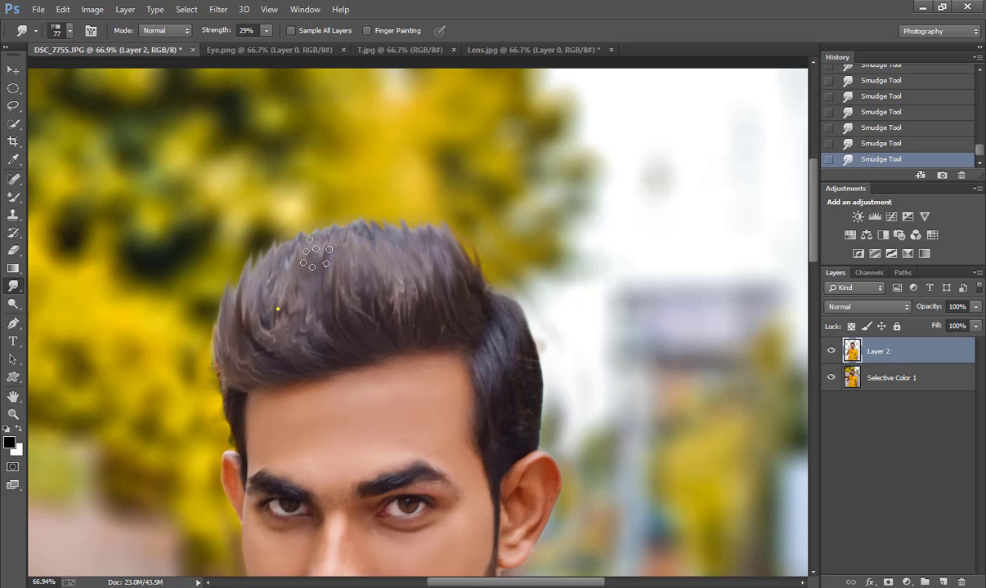
Streak more upward strands across the left, top and right hair
scroll(330, 323, down, 3)
mouse_move(378, 213)
mouse_down()
mouse_move(406, 261)
mouse_move(379, 260)
mouse_move(423, 233)
mouse_up()
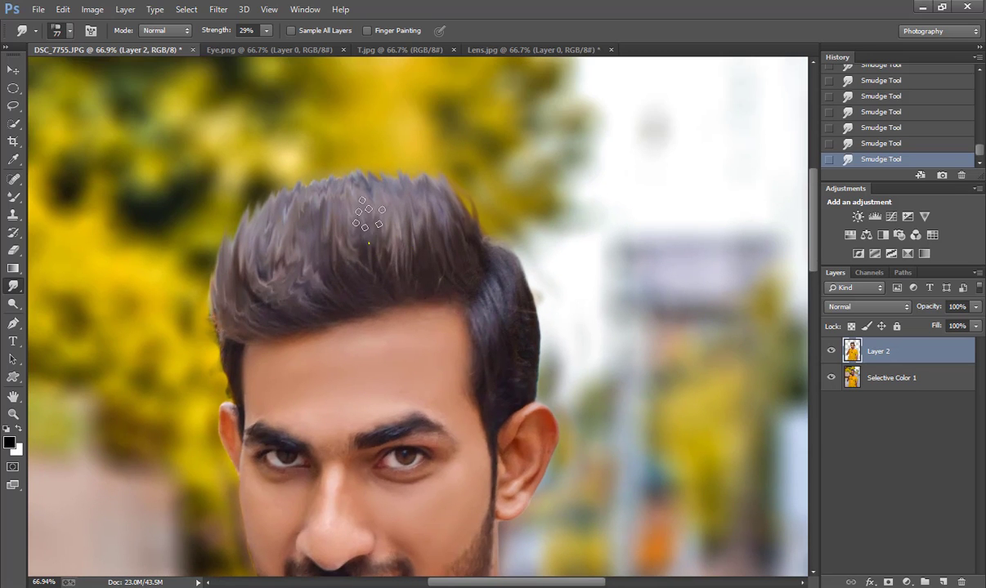
drag(296, 245, 278, 290)
drag(258, 303, 245, 216)
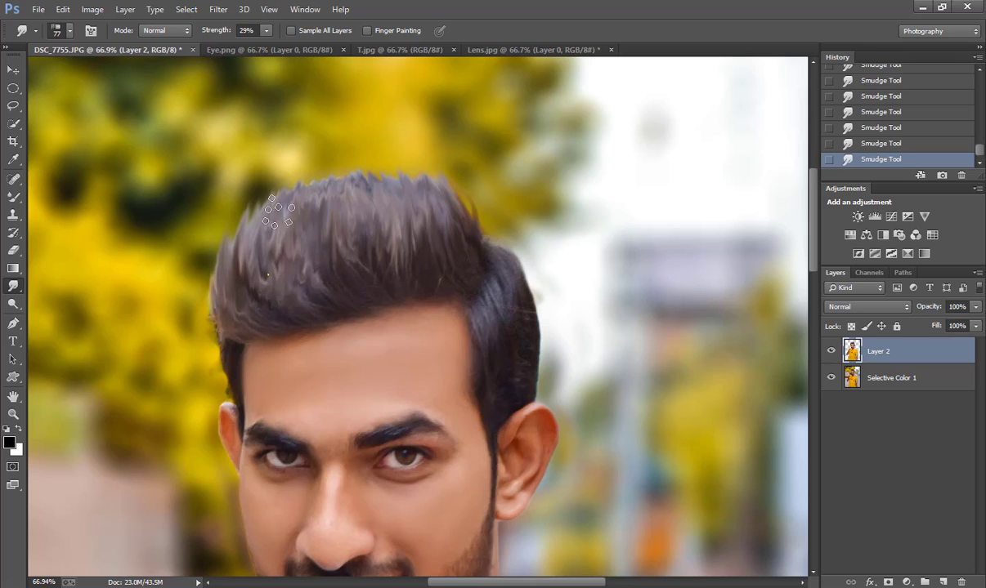
mouse_move(255, 273)
mouse_down()
mouse_move(258, 202)
mouse_move(307, 175)
mouse_up()
mouse_move(302, 260)
mouse_down()
mouse_move(365, 227)
mouse_move(380, 182)
mouse_up()
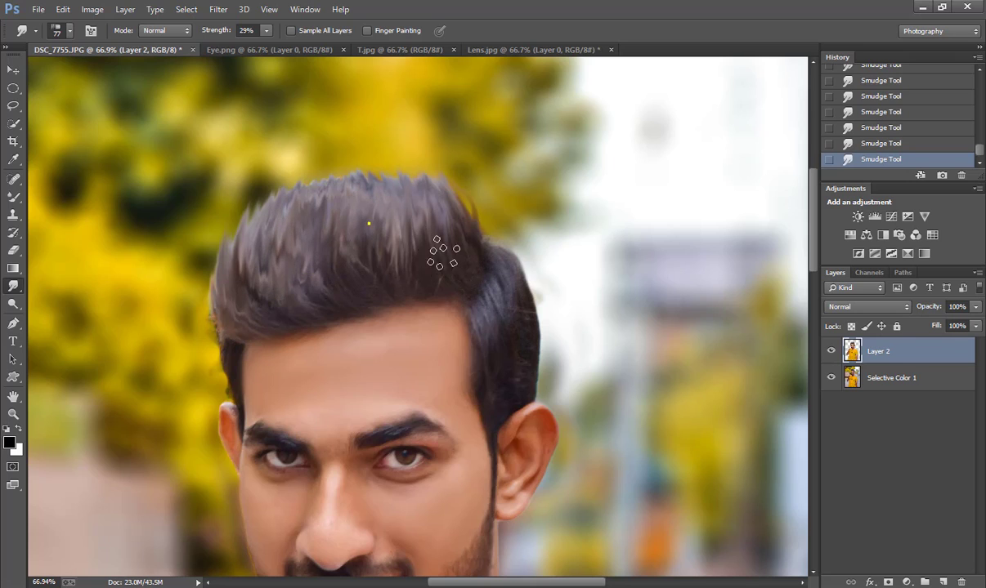
mouse_move(420, 255)
mouse_down()
mouse_move(441, 213)
mouse_move(430, 188)
mouse_up()
drag(462, 239, 512, 272)
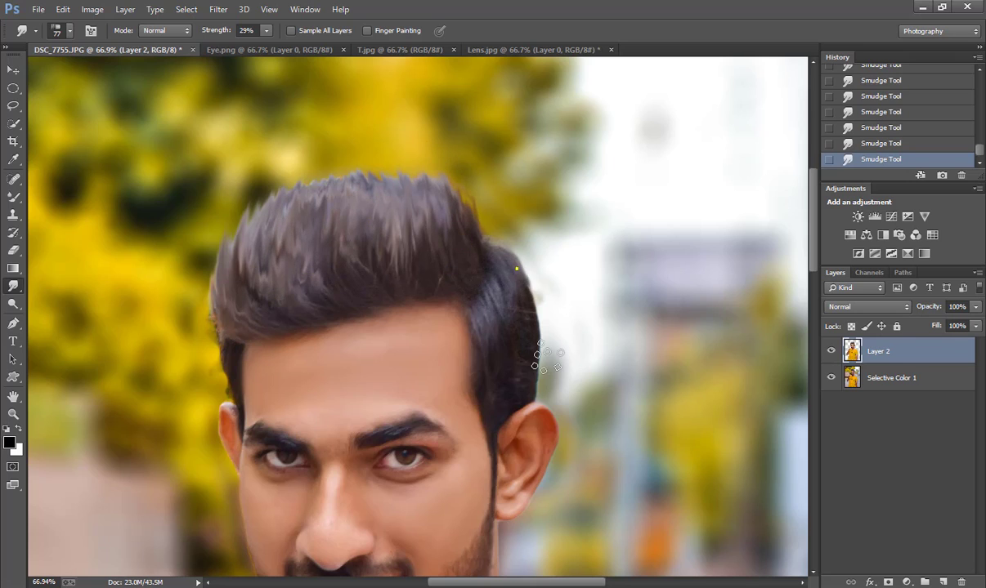
mouse_move(559, 370)
mouse_down()
mouse_move(465, 247)
mouse_move(473, 246)
mouse_move(462, 220)
mouse_move(384, 161)
mouse_up()
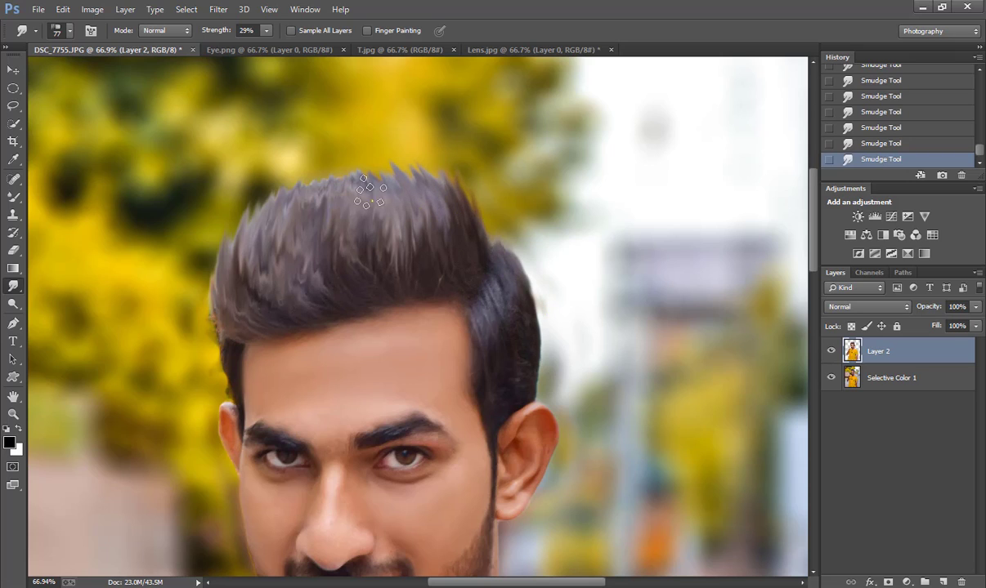
drag(364, 204, 356, 168)
drag(238, 276, 225, 245)
mouse_move(235, 303)
mouse_down()
mouse_move(214, 246)
mouse_move(204, 245)
mouse_up()
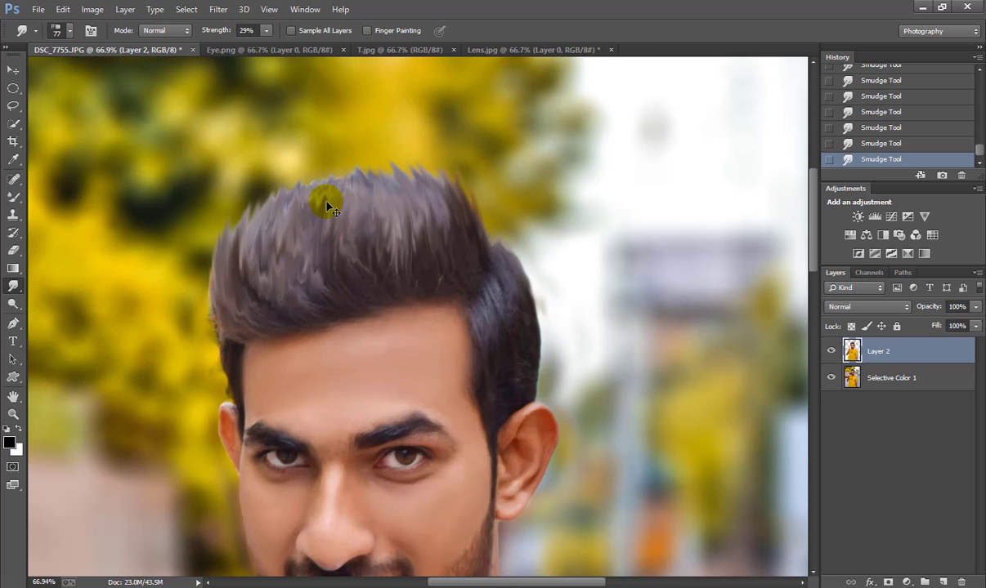
key(ctrl+0)
Lasso the hair and copy it onto a new layer with Layer Via Copy
scroll(378, 109, up, 3)
scroll(378, 109, up, 1)
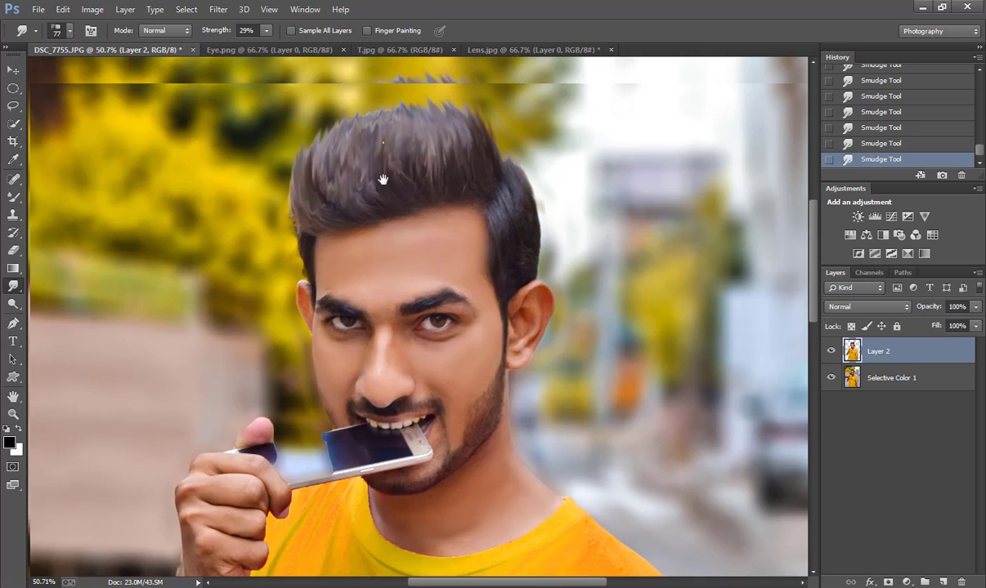
scroll(381, 174, up, 1)
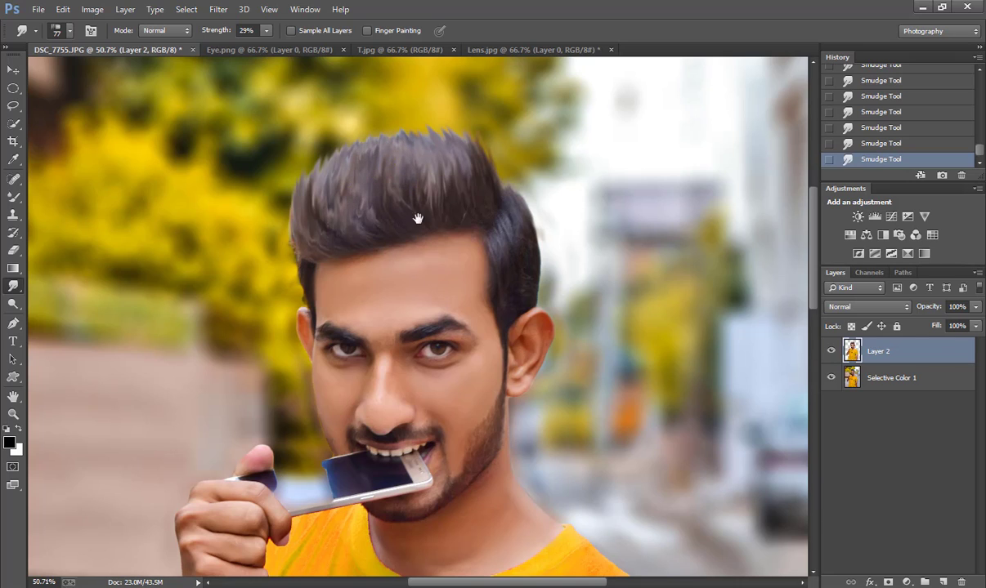
drag(418, 220, 368, 275)
click(13, 105)
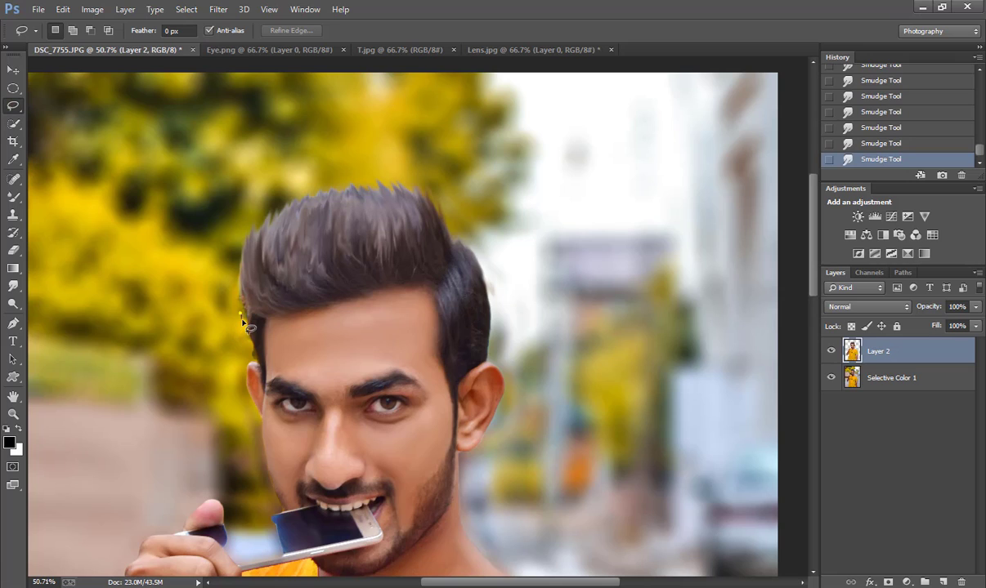
mouse_move(242, 317)
mouse_down()
mouse_move(451, 175)
mouse_move(242, 320)
mouse_up()
right_click(315, 264)
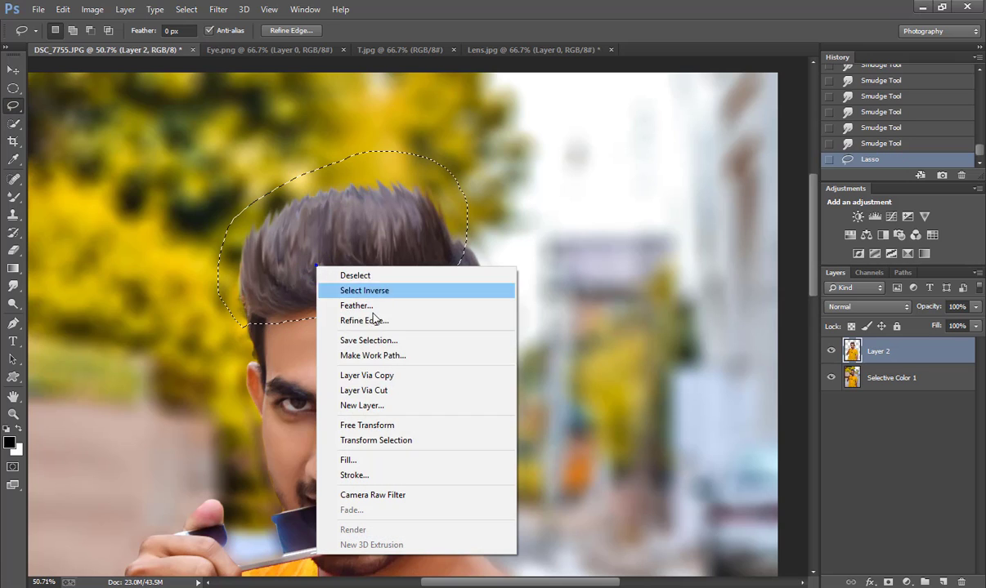
click(380, 376)
Apply a Camera Raw Filter to the hair layer with Clarity +52 and Blacks -23
click(219, 9)
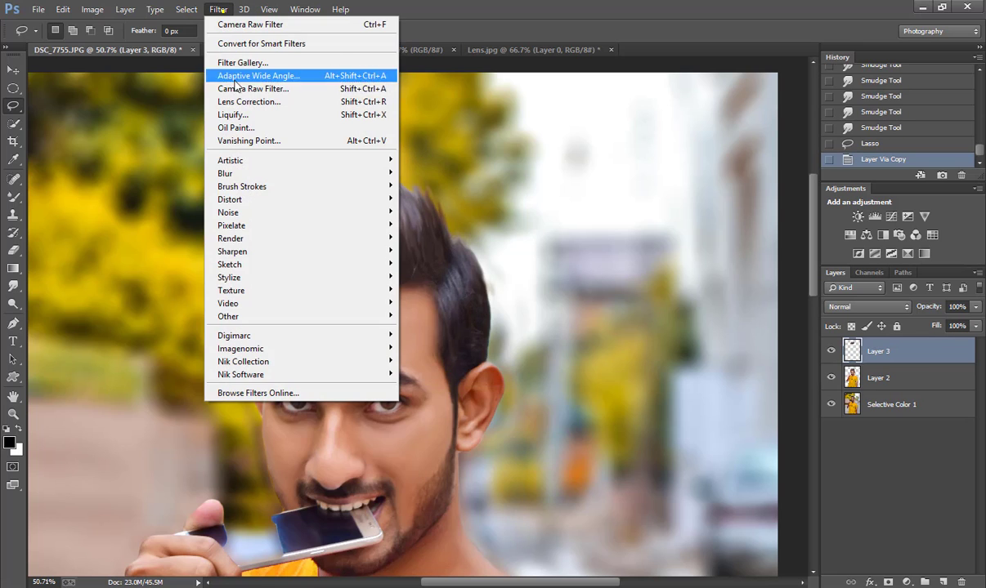
click(238, 92)
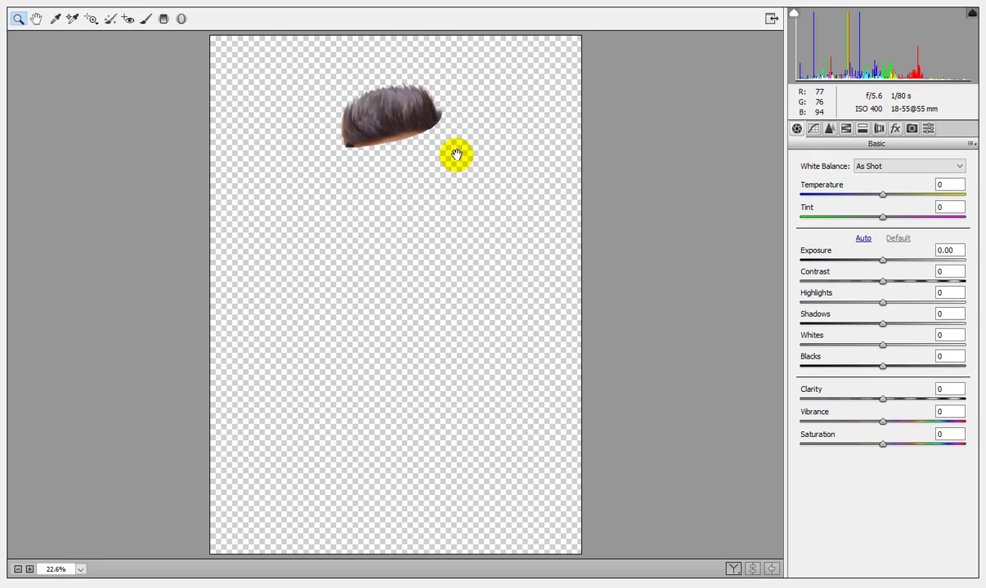
click(425, 128)
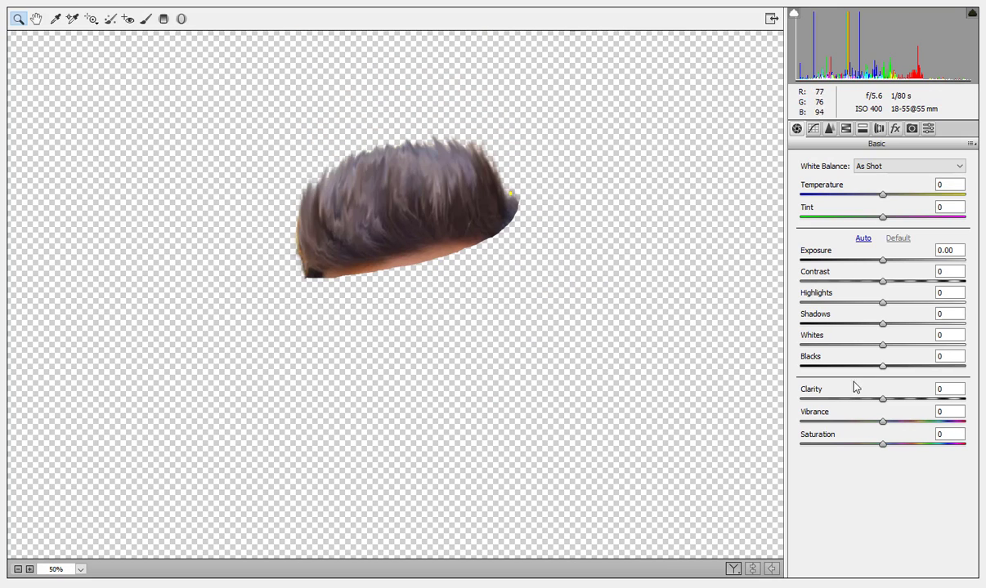
drag(883, 399, 922, 400)
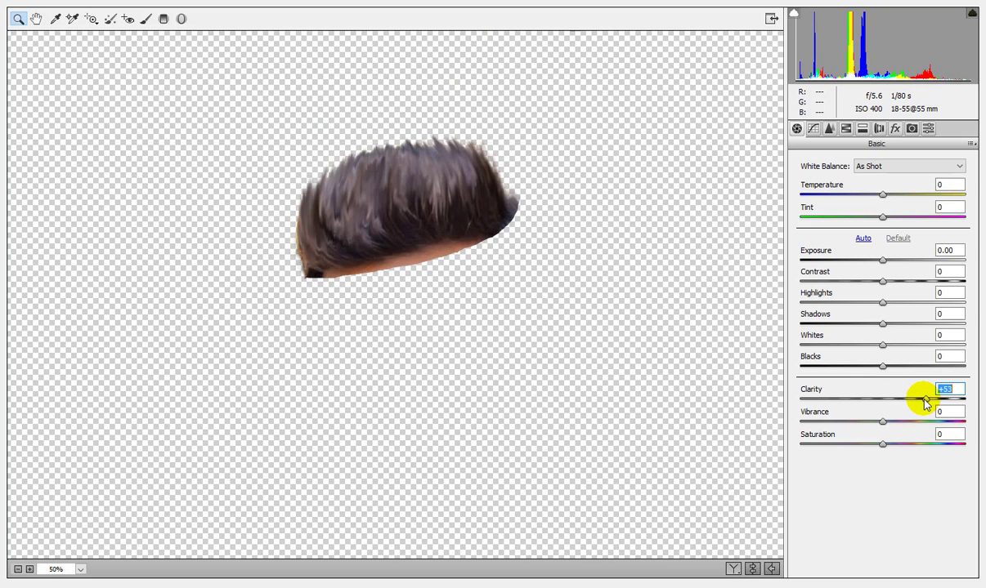
drag(889, 367, 864, 368)
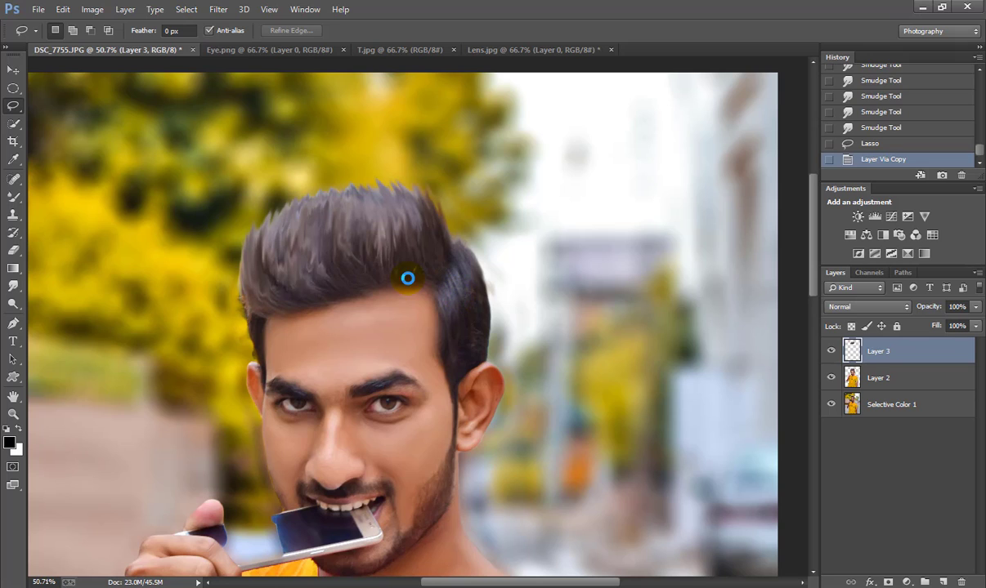
Erase the hair layer's hard forehead edge and merge it down into Layer 2
click(17, 254)
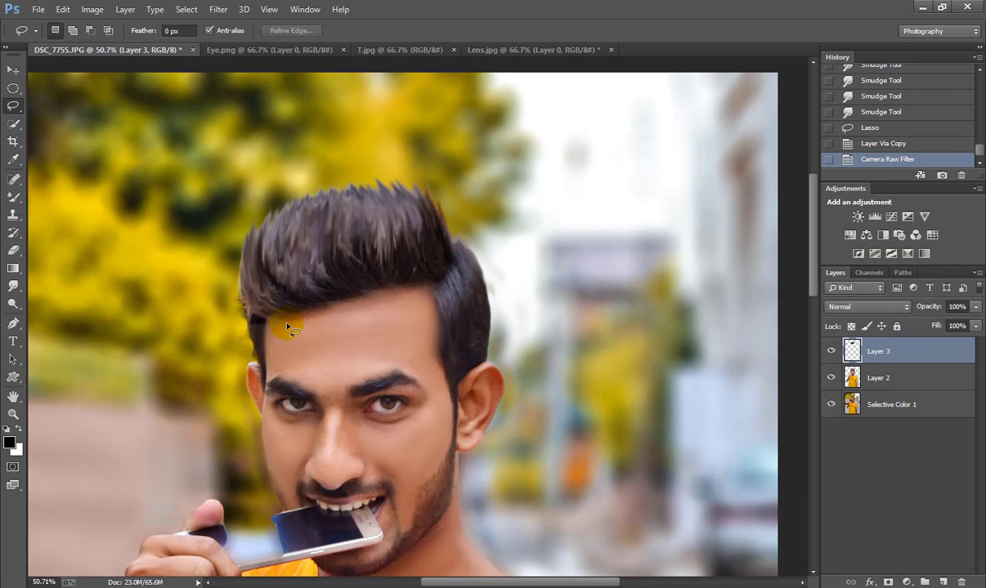
click(14, 249)
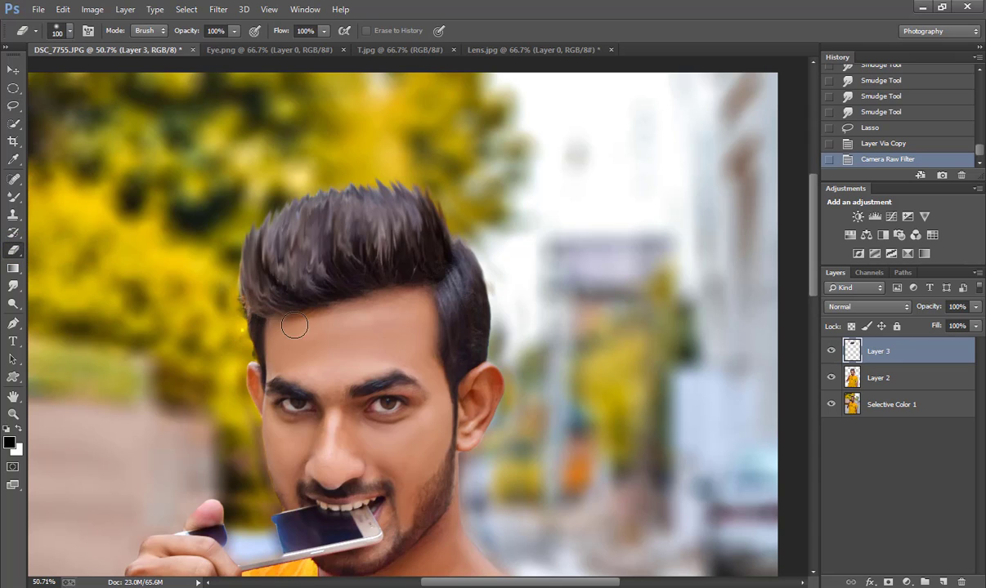
mouse_move(391, 302)
mouse_down()
mouse_move(288, 320)
mouse_move(480, 221)
mouse_up()
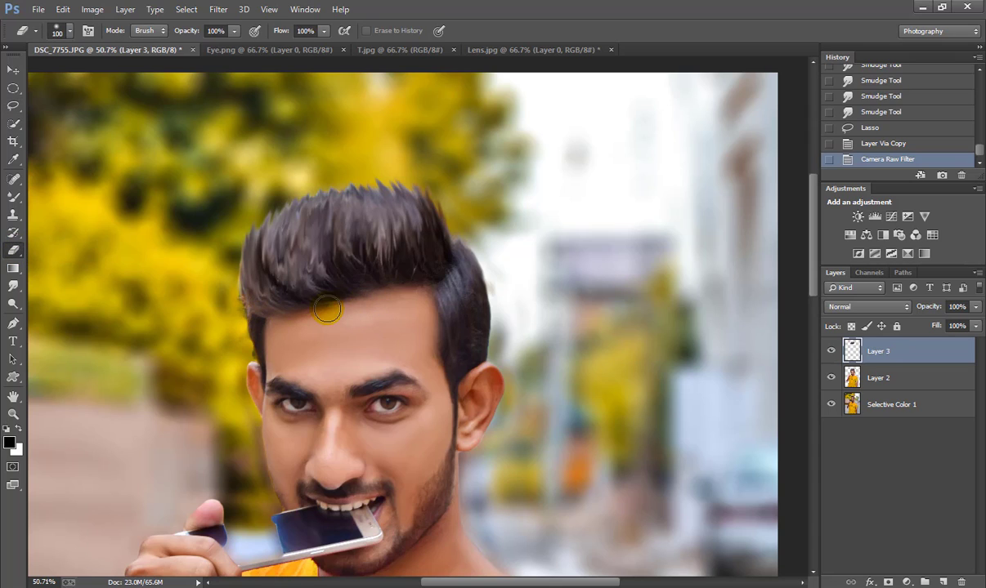
key(ctrl+0)
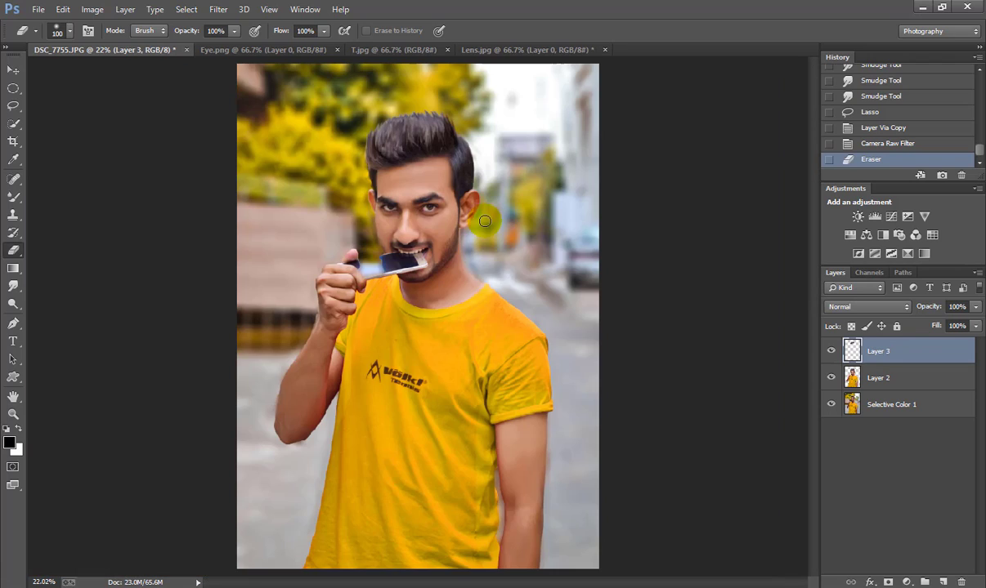
key(ctrl+e)
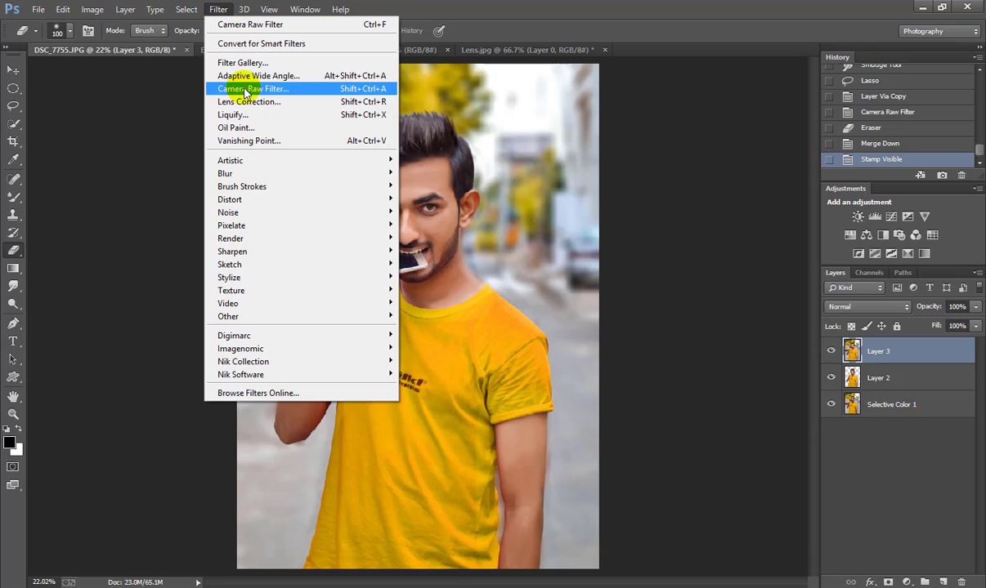
Apply a Camera Raw Filter to the stamped layer with Clarity +24 and Vibrance +12
click(229, 87)
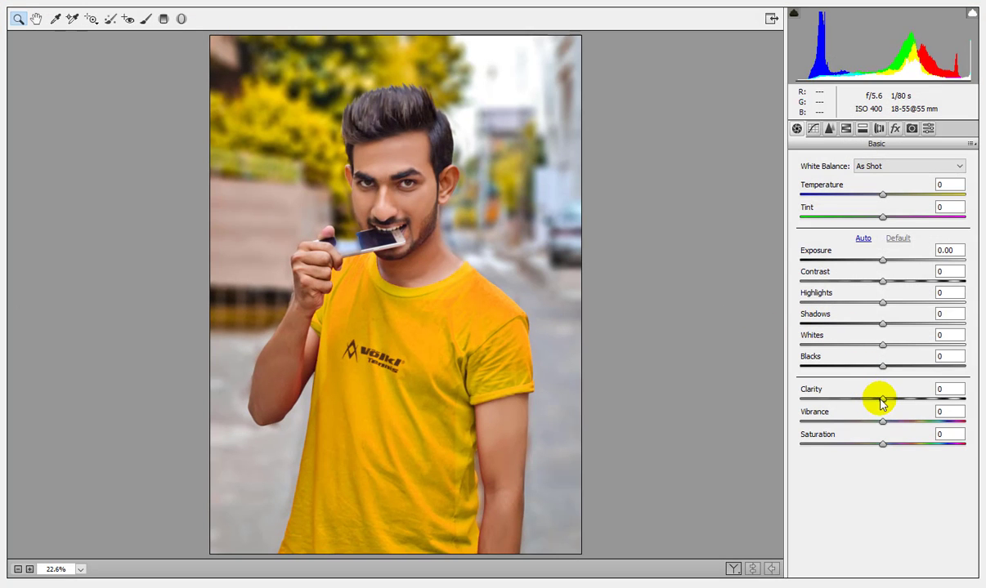
drag(882, 399, 892, 401)
click(898, 399)
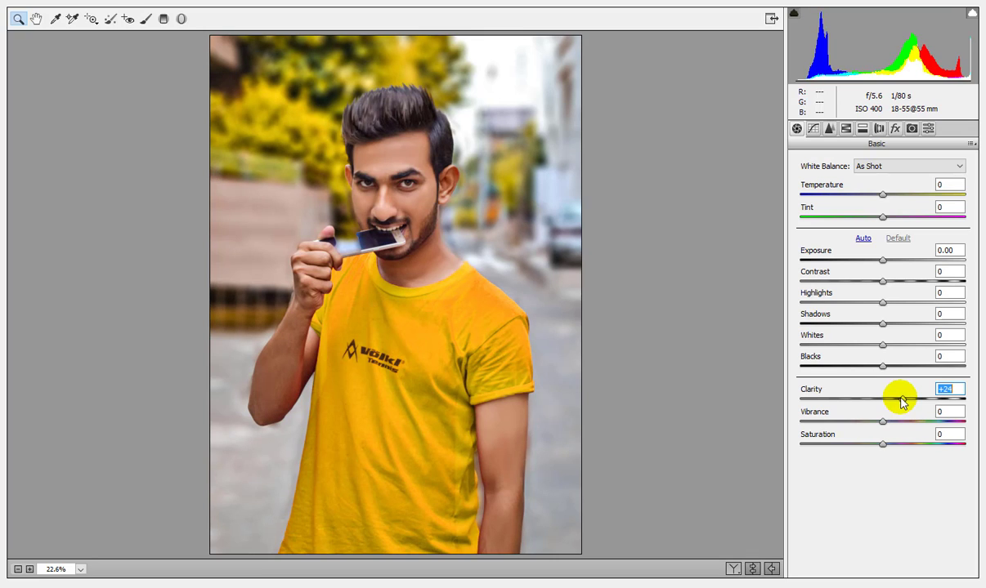
click(945, 389)
drag(882, 422, 889, 422)
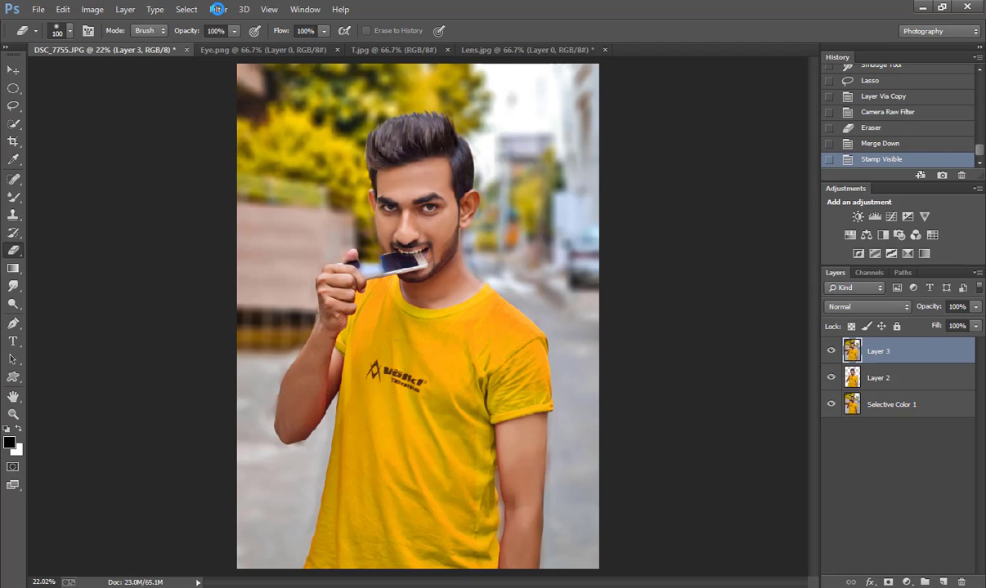
click(217, 9)
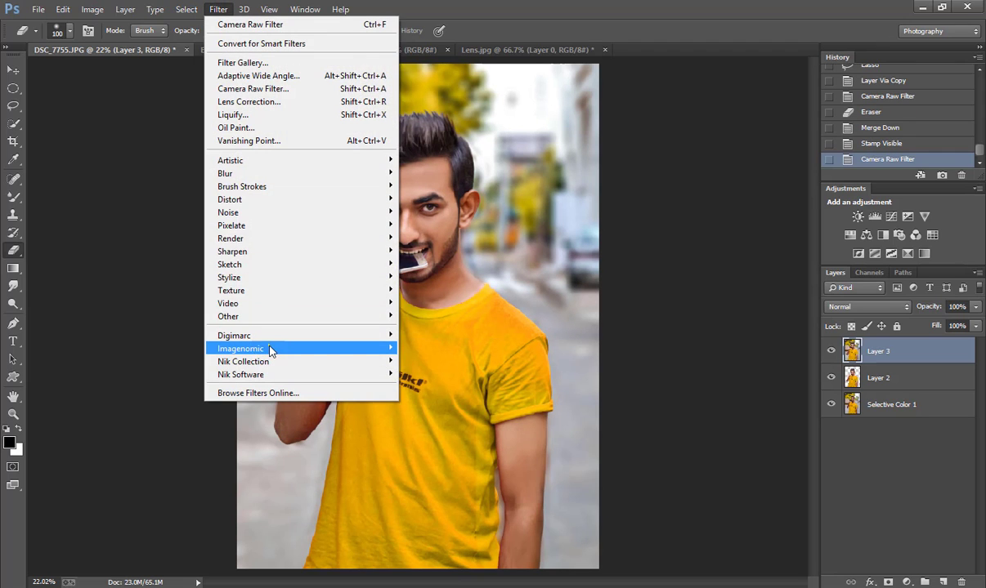
mouse_move(246, 362)
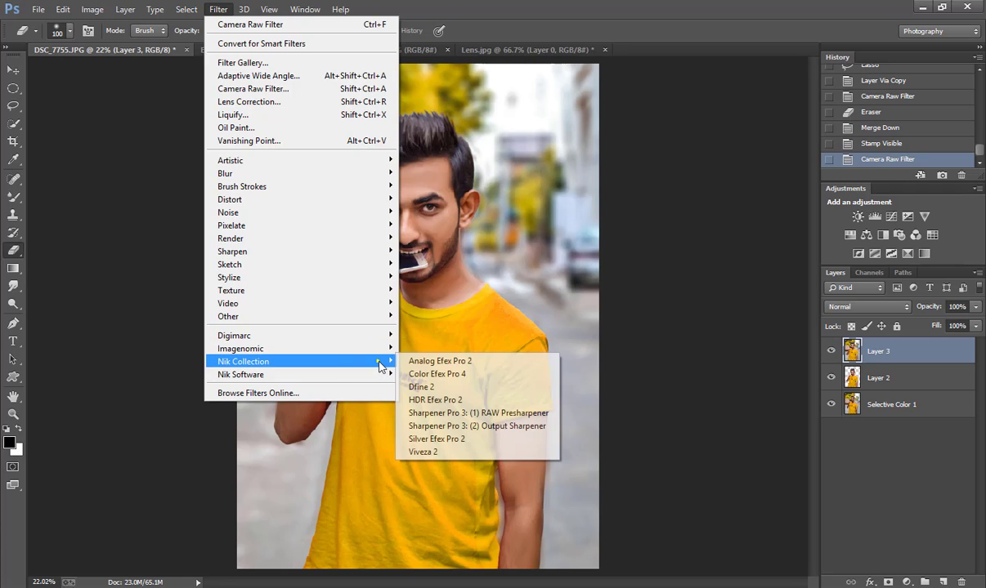
Launch Color Efex Pro 4, add Foliage at 43% opacity, and add an empty slot
click(417, 374)
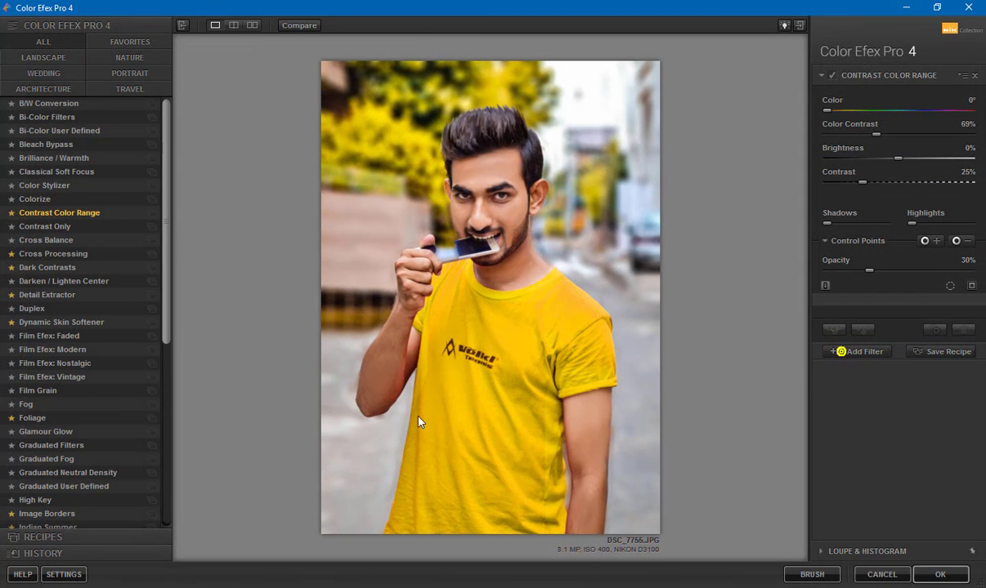
click(837, 352)
click(34, 419)
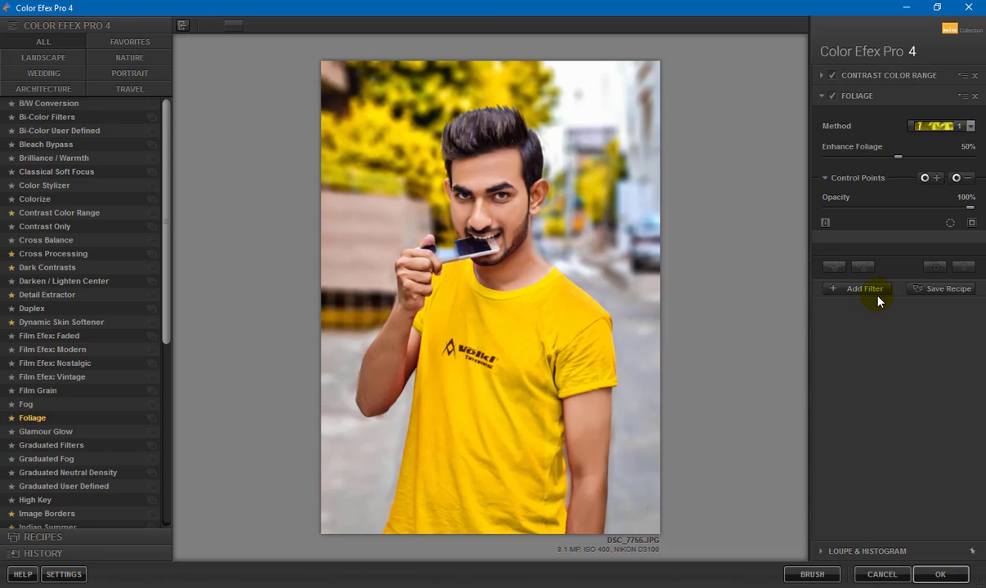
click(889, 207)
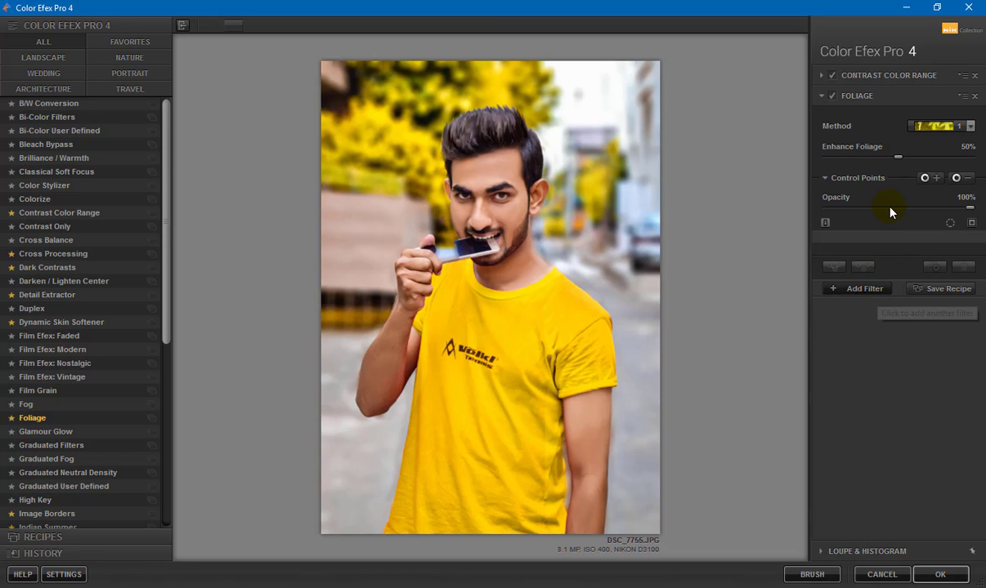
click(860, 289)
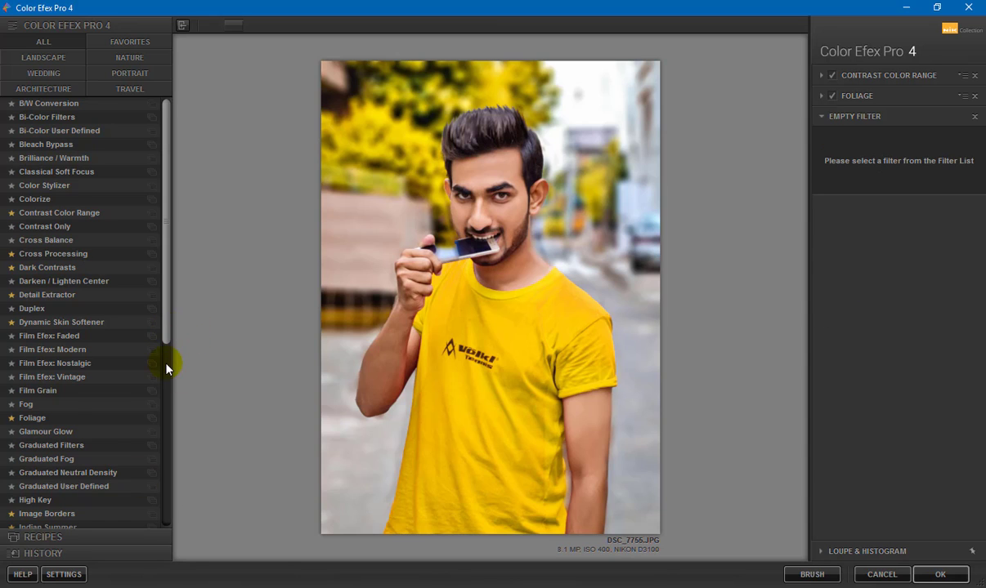
Add Indian Summer using Method 3 at 33% opacity, plus a fourth empty slot
scroll(159, 376, down, 1)
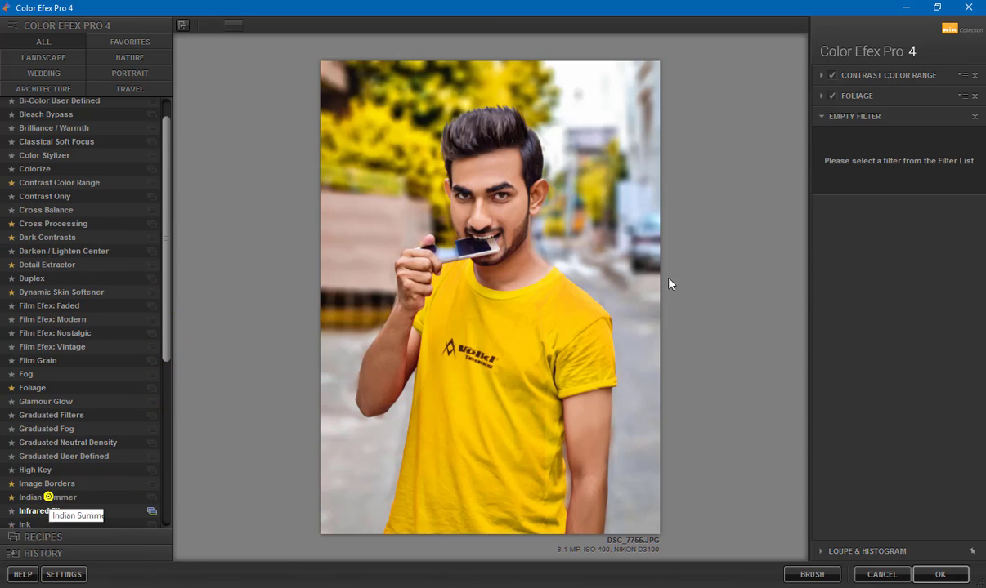
drag(853, 160, 854, 160)
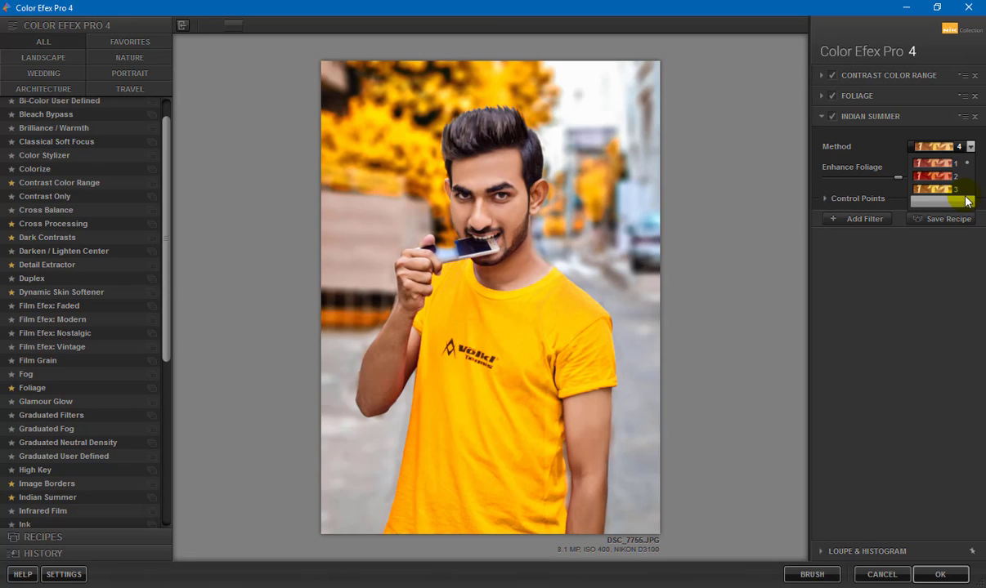
click(941, 174)
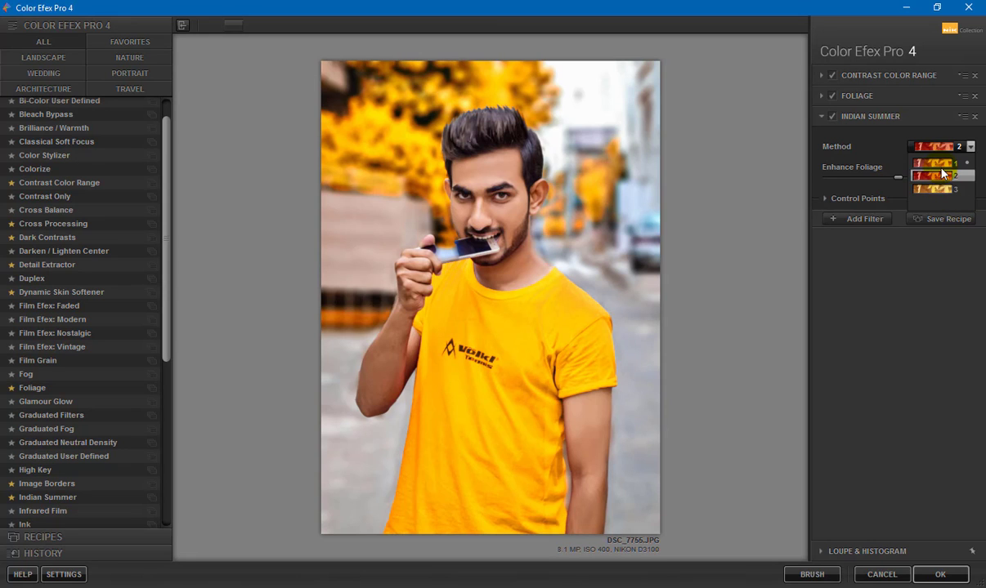
key(Up)
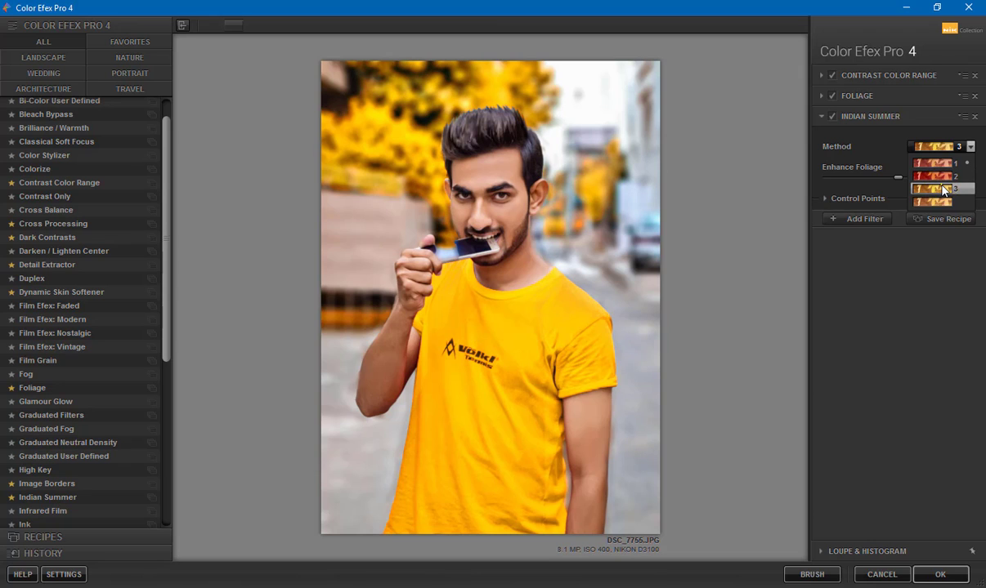
click(944, 190)
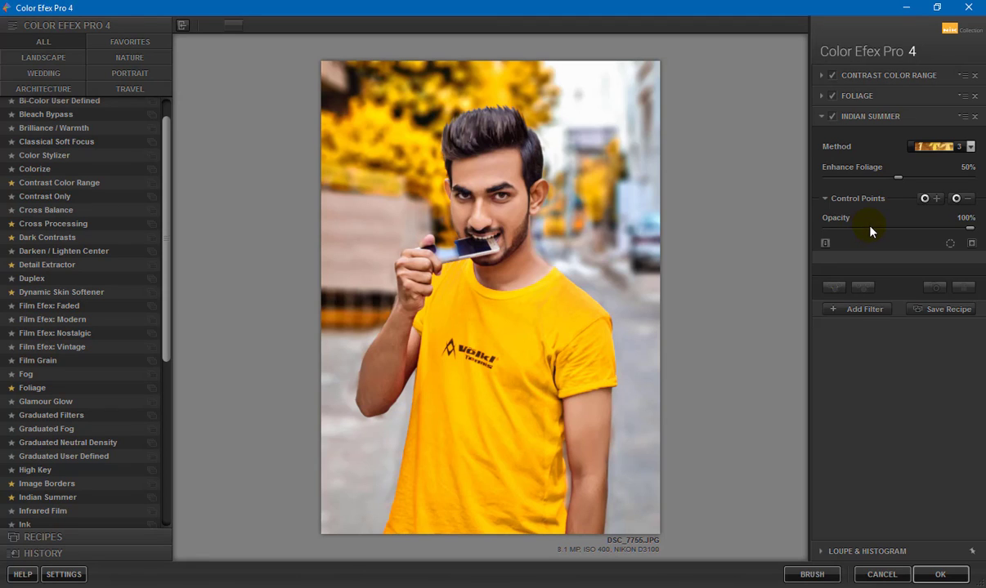
click(874, 229)
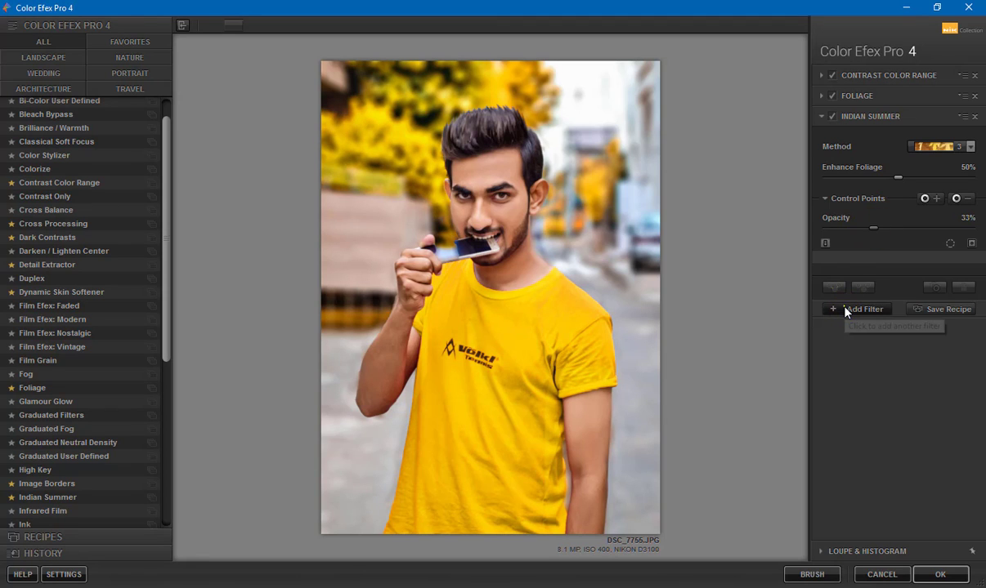
click(846, 310)
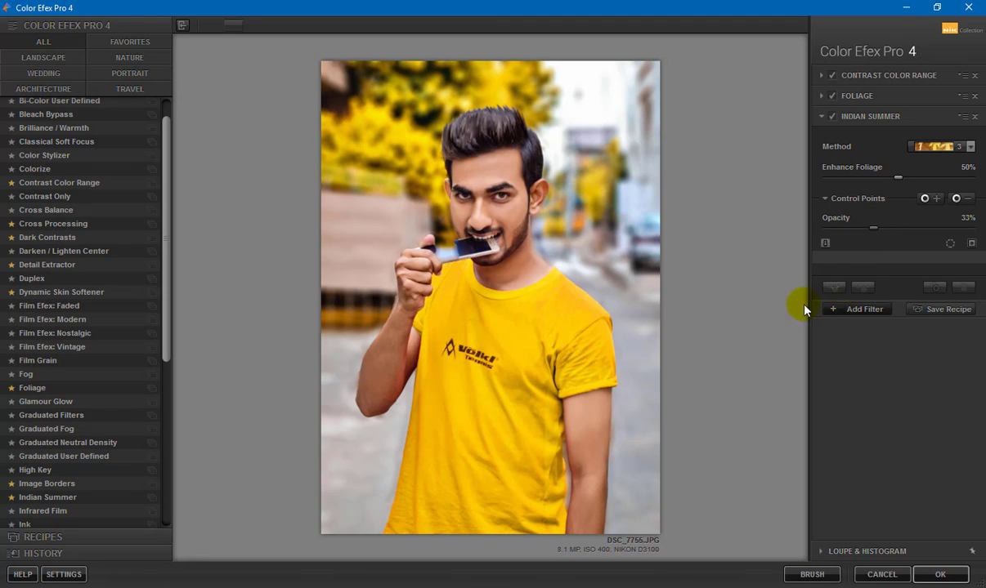
Add Dark Contrasts at 4% saturation with a 0% control point on the forehead
click(50, 241)
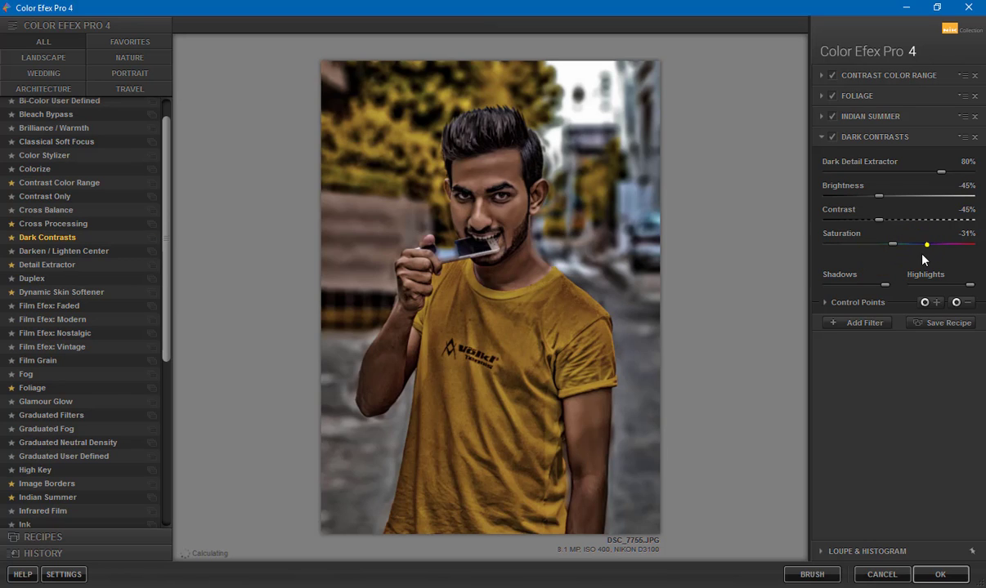
drag(923, 260, 922, 254)
click(956, 302)
click(495, 180)
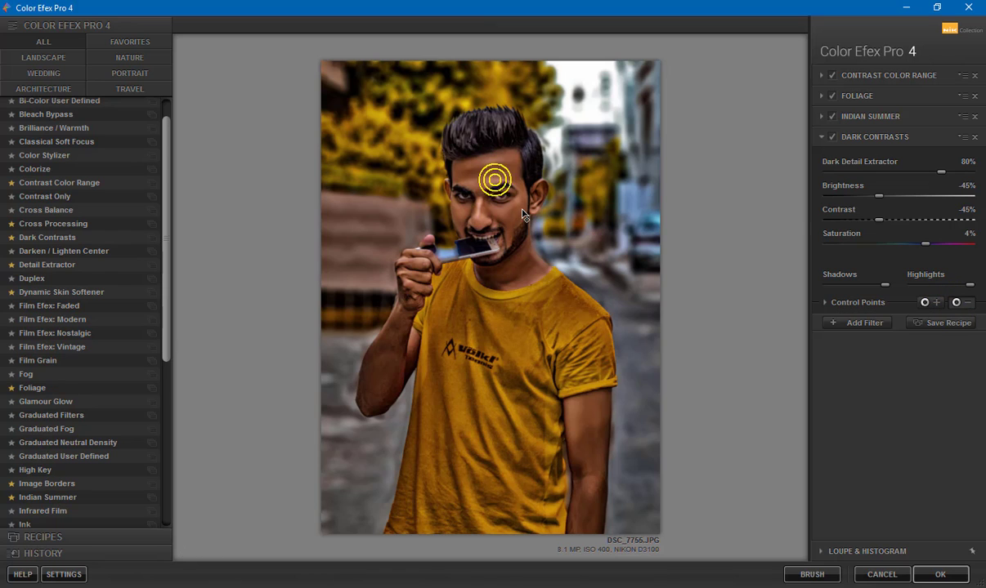
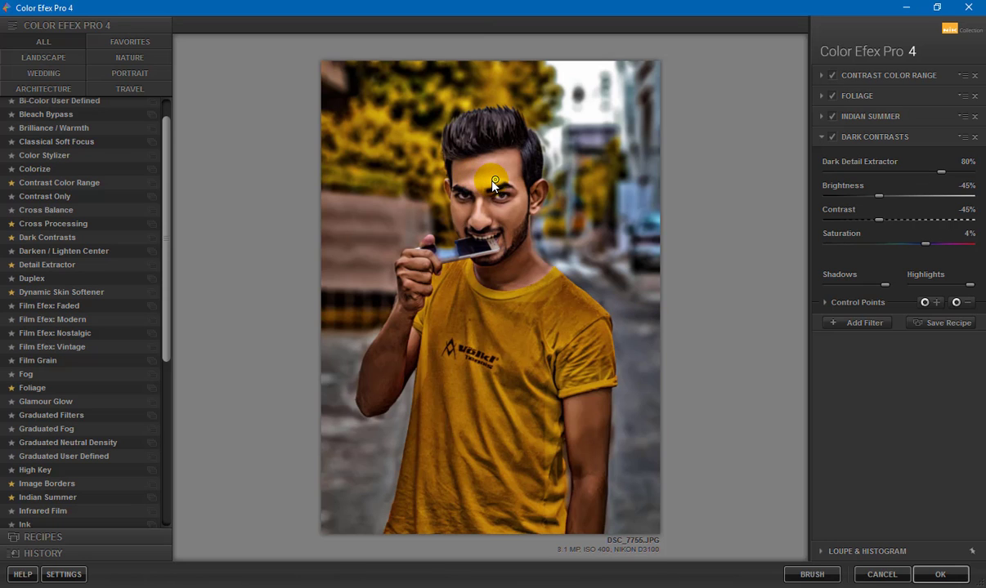
Adjust the forehead control point, then add points on the forehead, raised arm and left arm
click(493, 181)
drag(495, 180, 484, 213)
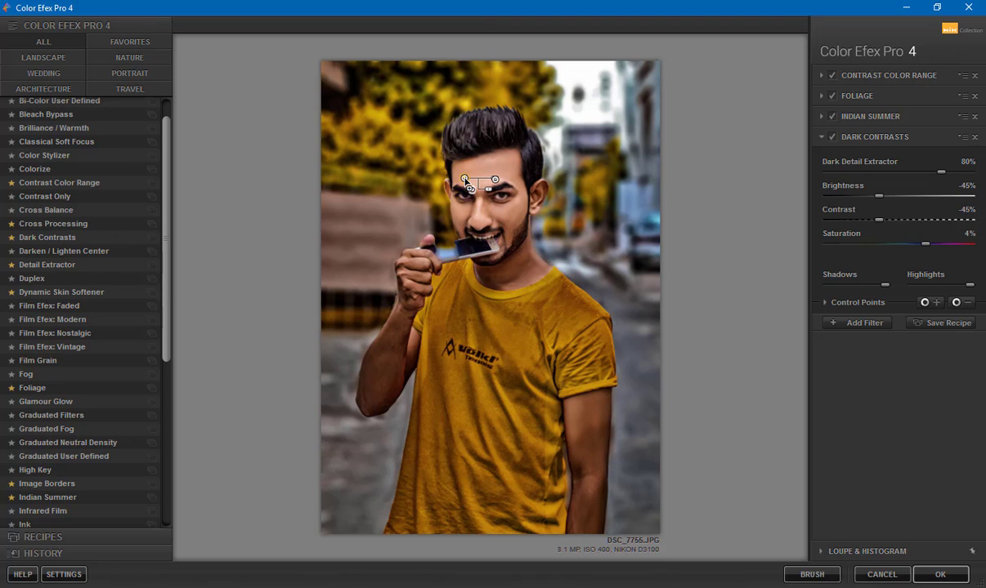
click(382, 385)
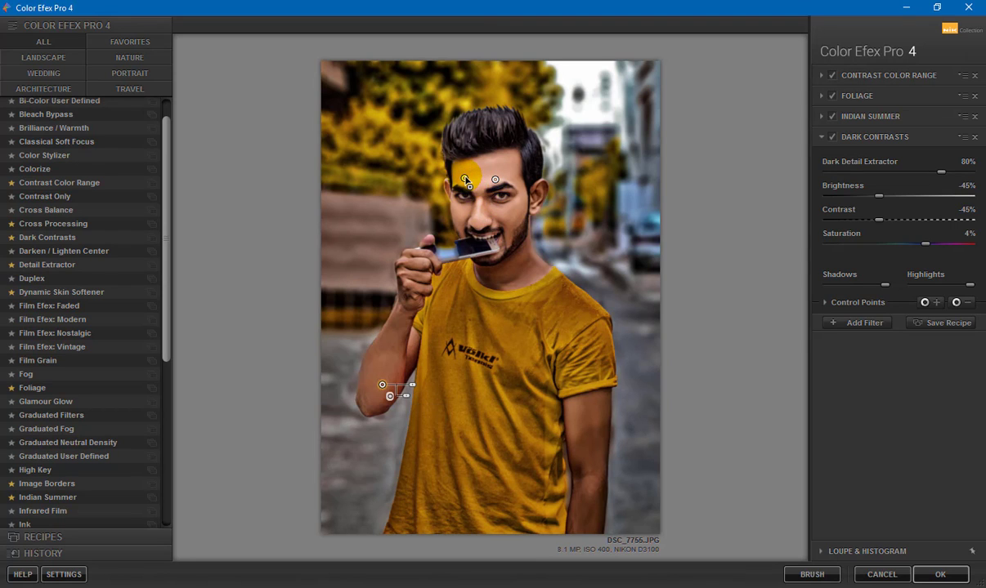
click(419, 311)
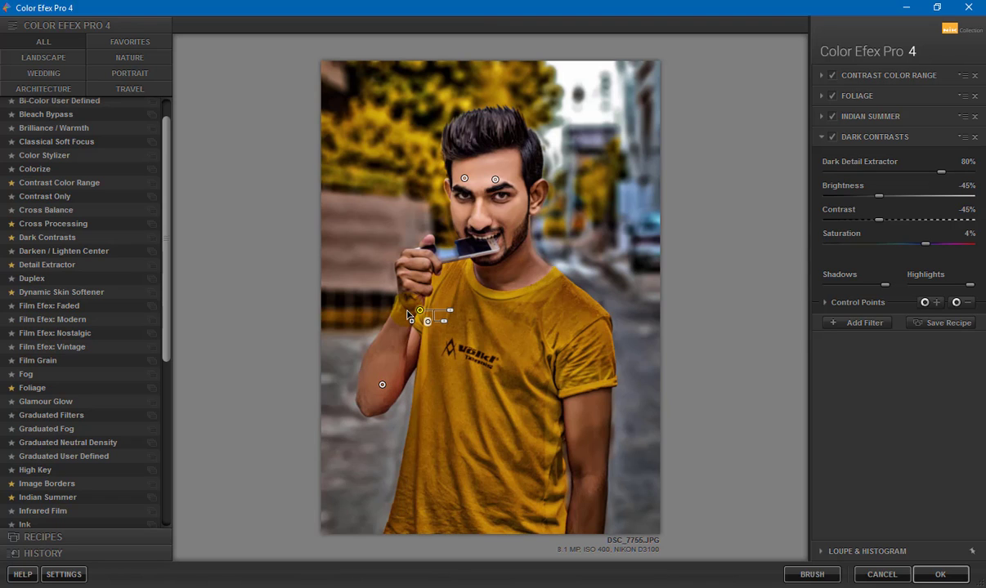
drag(407, 313, 417, 313)
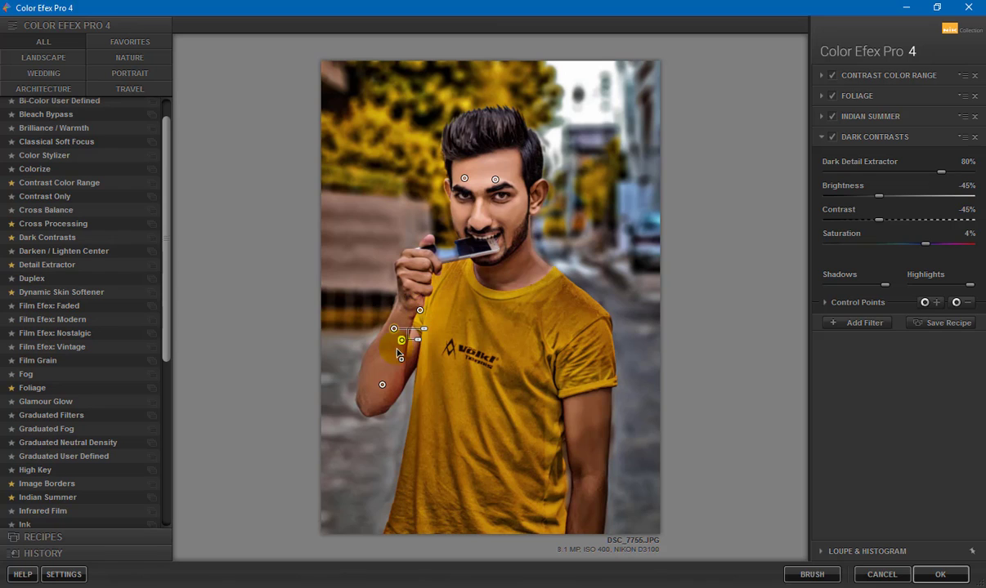
click(394, 329)
Add control points along the right forearm and wrist, plus one on the left forearm
click(516, 275)
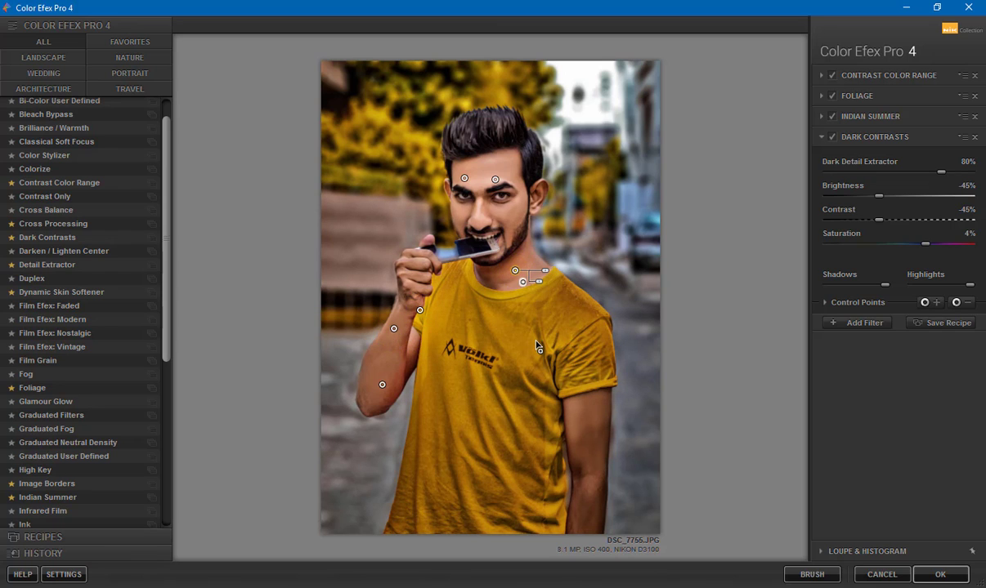
click(580, 441)
drag(579, 441, 586, 429)
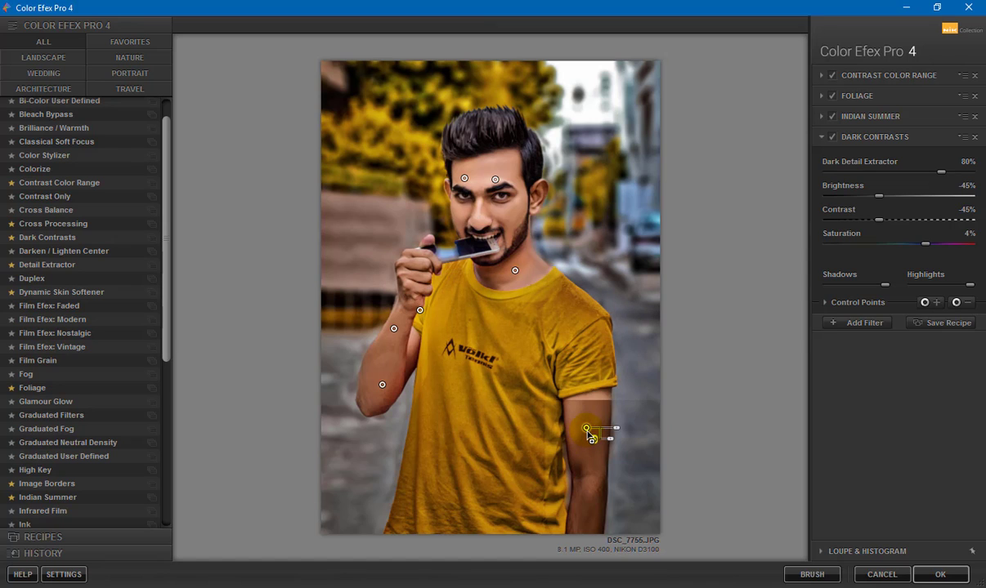
click(588, 516)
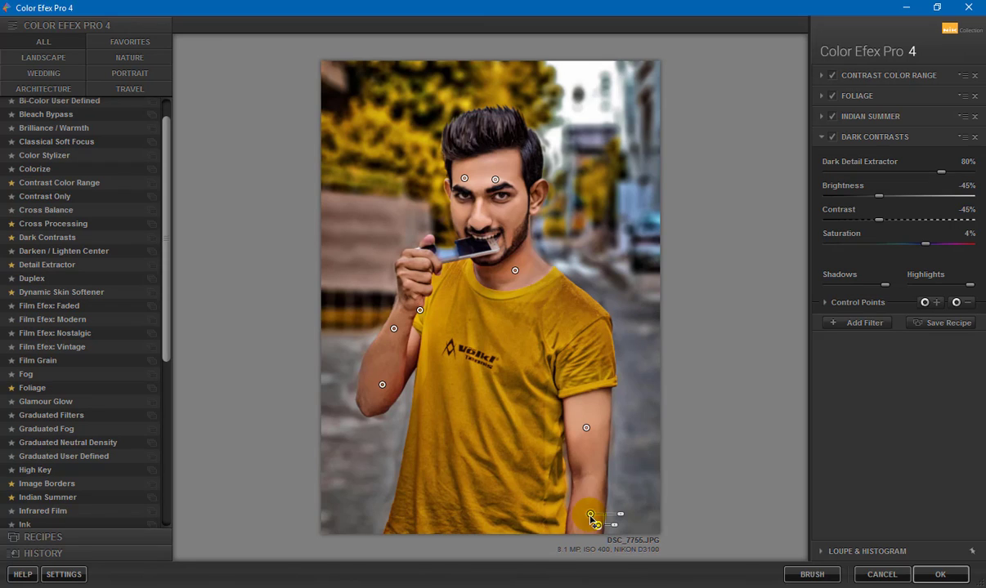
click(575, 474)
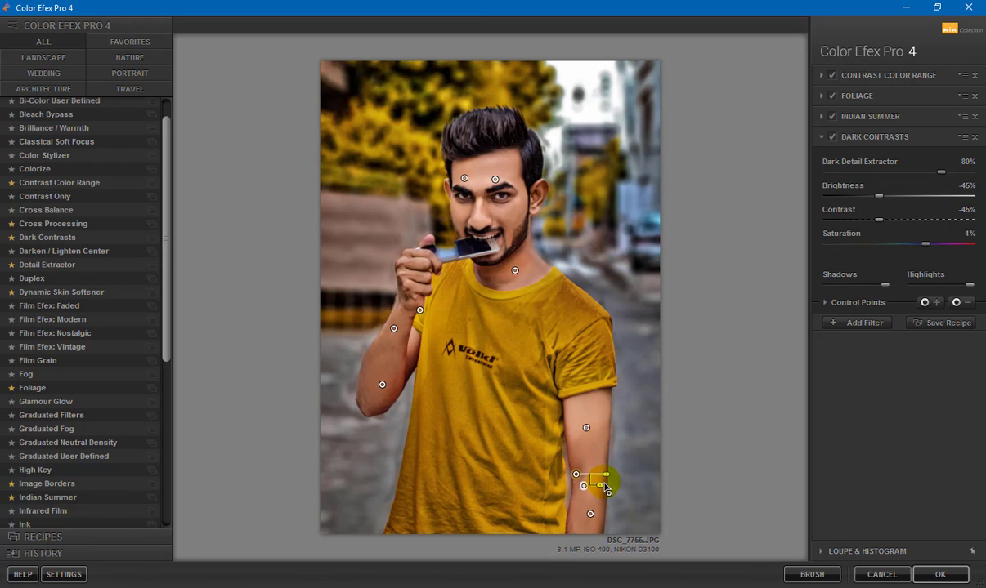
click(588, 425)
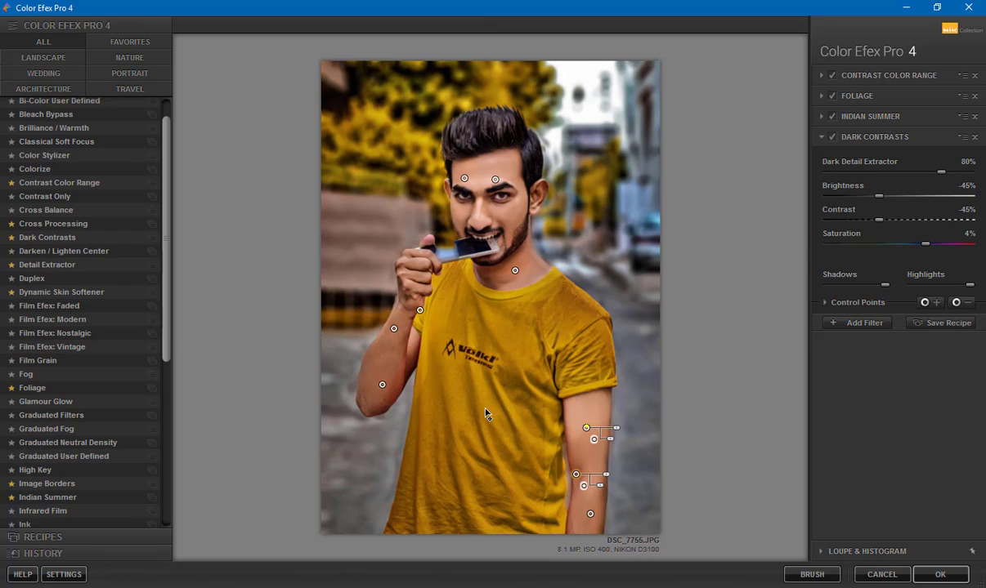
click(409, 369)
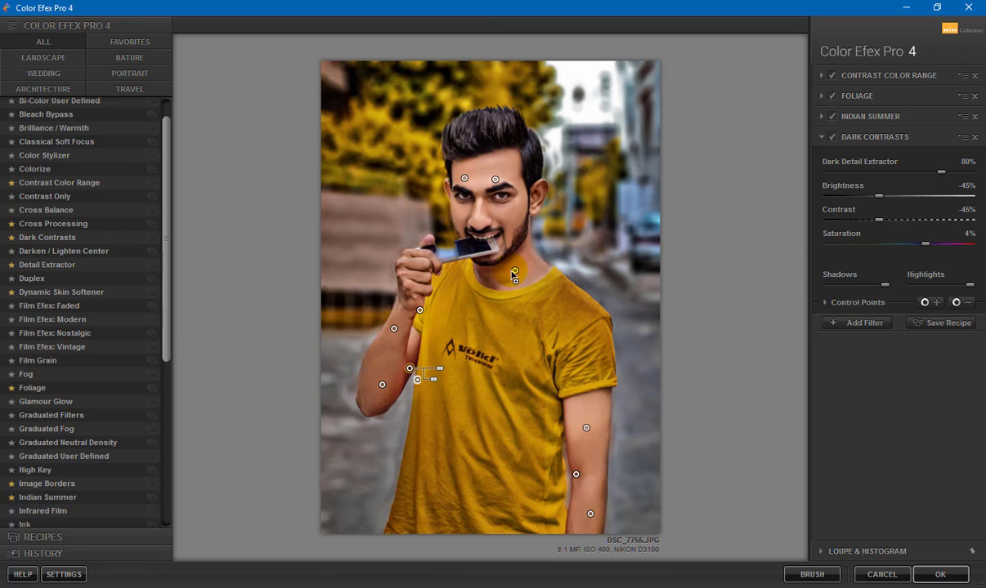
Add control points at the mouth, raised hand and shirt, strengthening the shirt point
click(471, 218)
drag(411, 320, 395, 326)
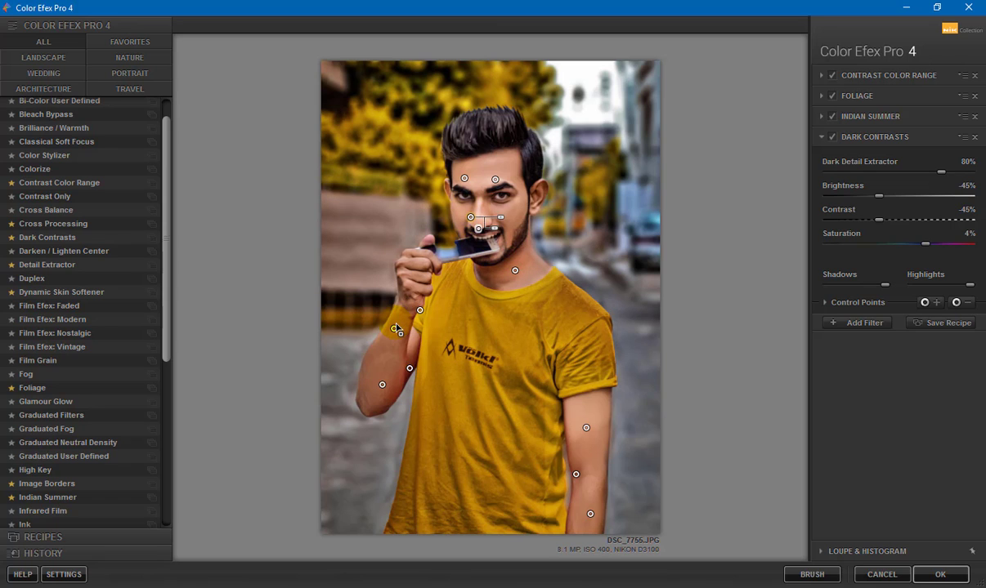
click(411, 270)
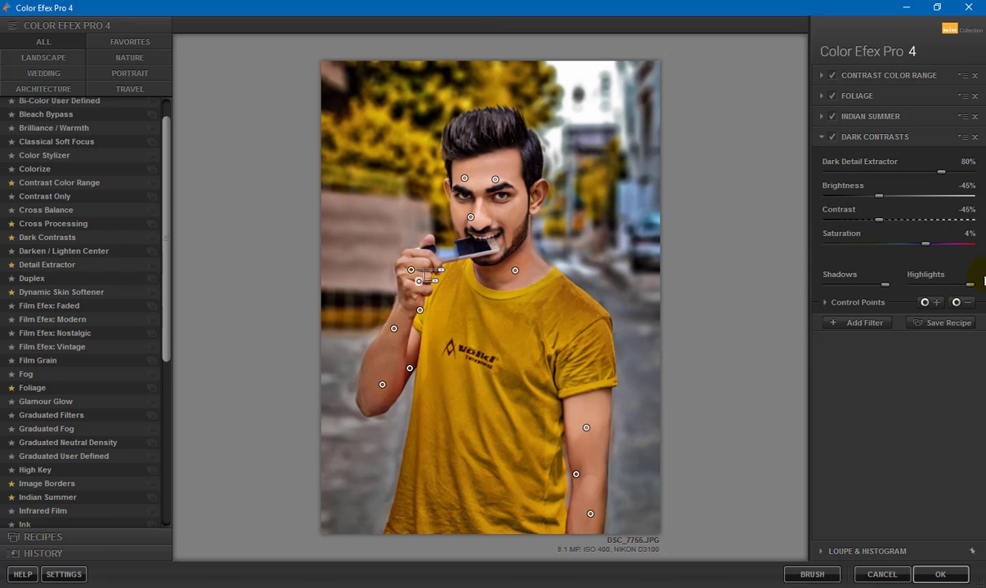
click(966, 303)
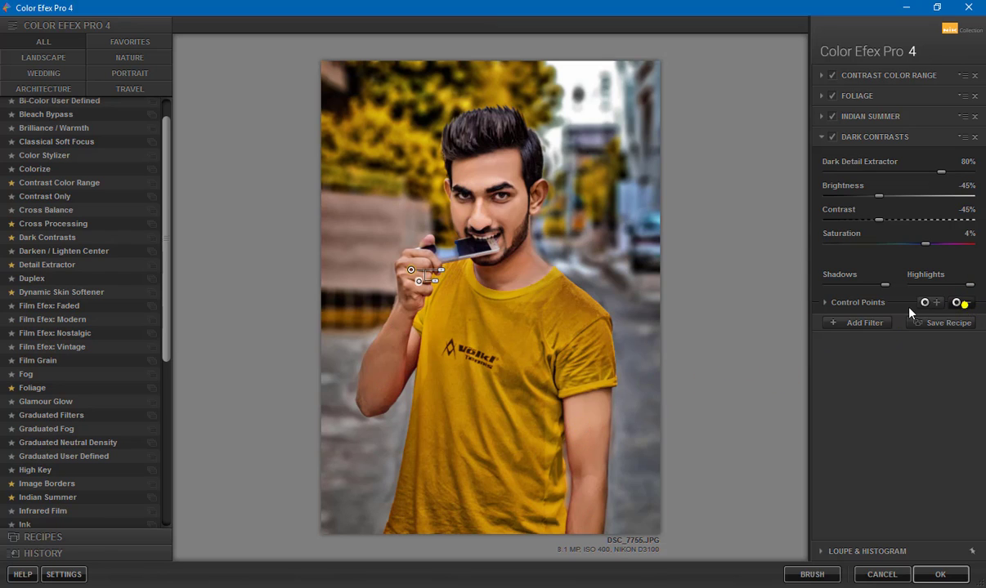
click(490, 413)
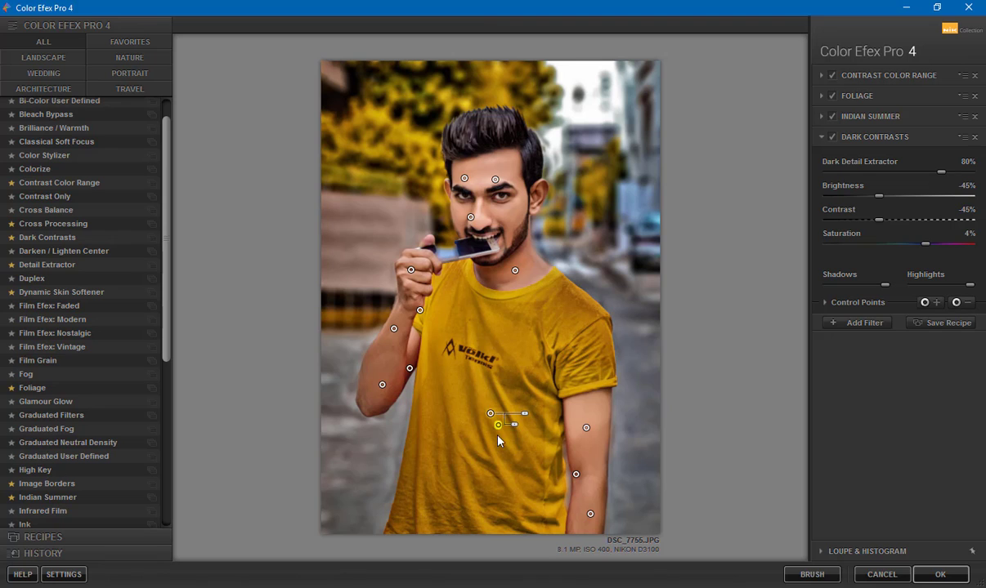
drag(514, 425, 525, 421)
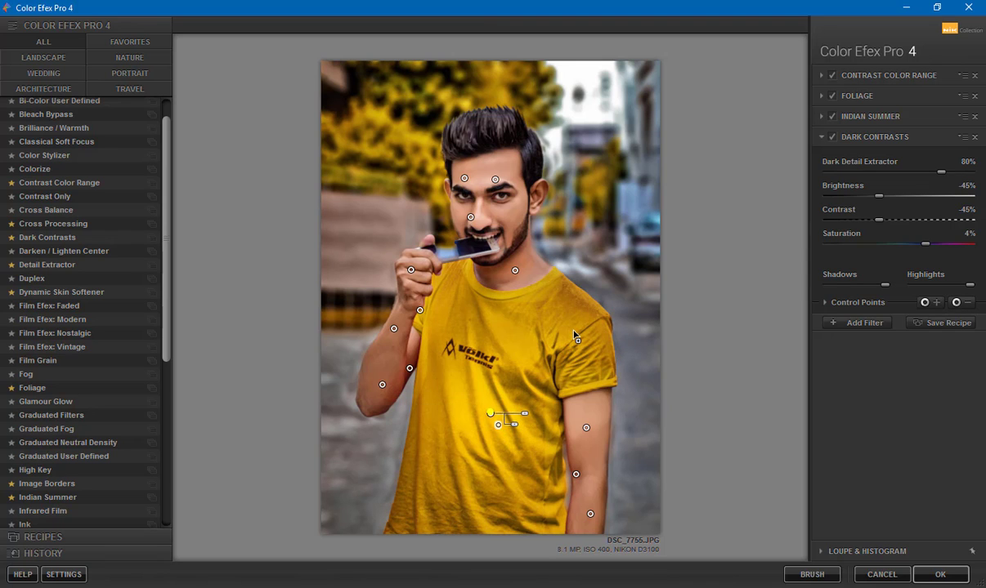
drag(572, 353, 553, 370)
Refine the shirt and sleeve control points' size, strength and position to brighten the shirt
click(491, 414)
drag(442, 491, 449, 479)
drag(557, 338, 562, 327)
drag(487, 428, 491, 416)
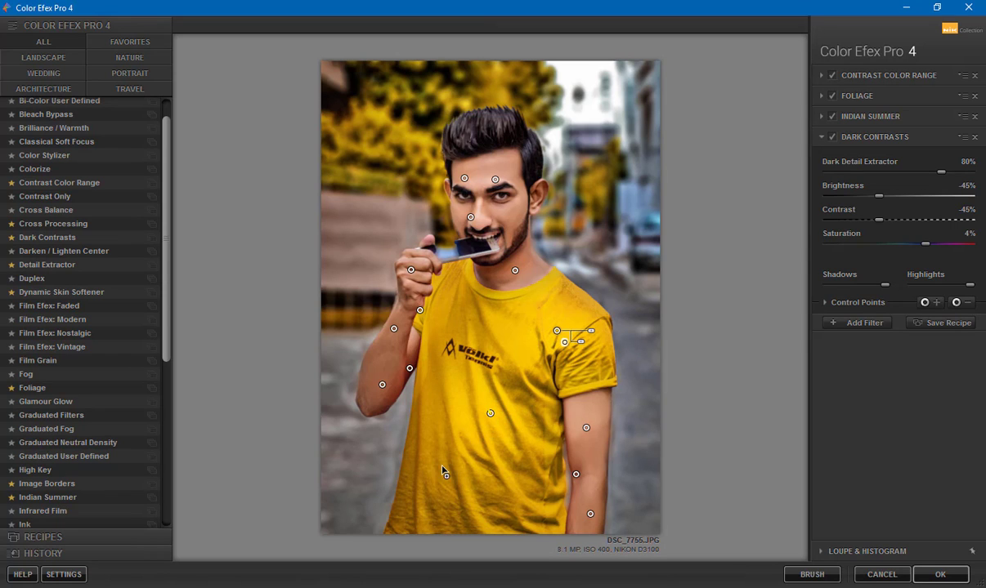
drag(441, 470, 419, 511)
click(419, 510)
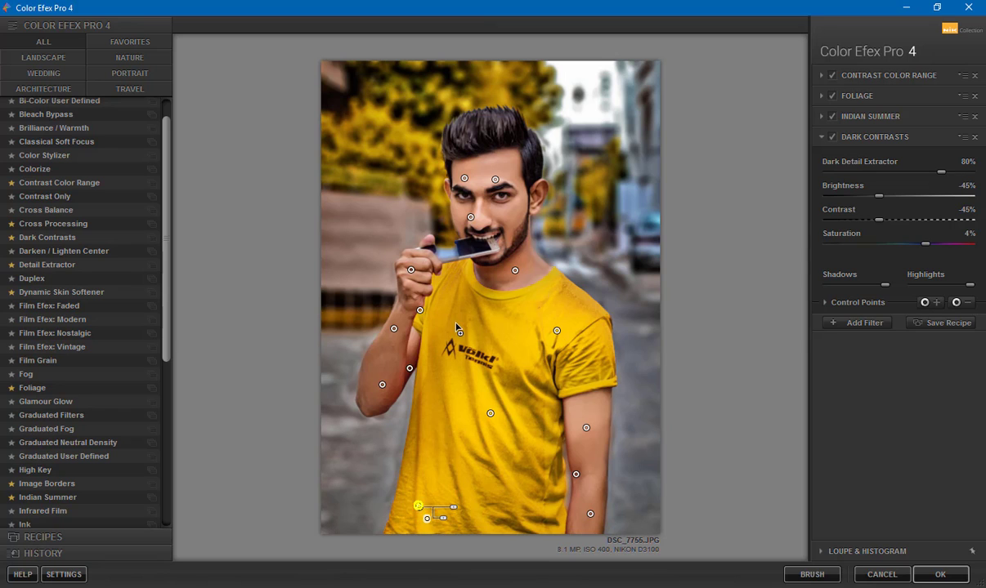
drag(456, 327, 455, 324)
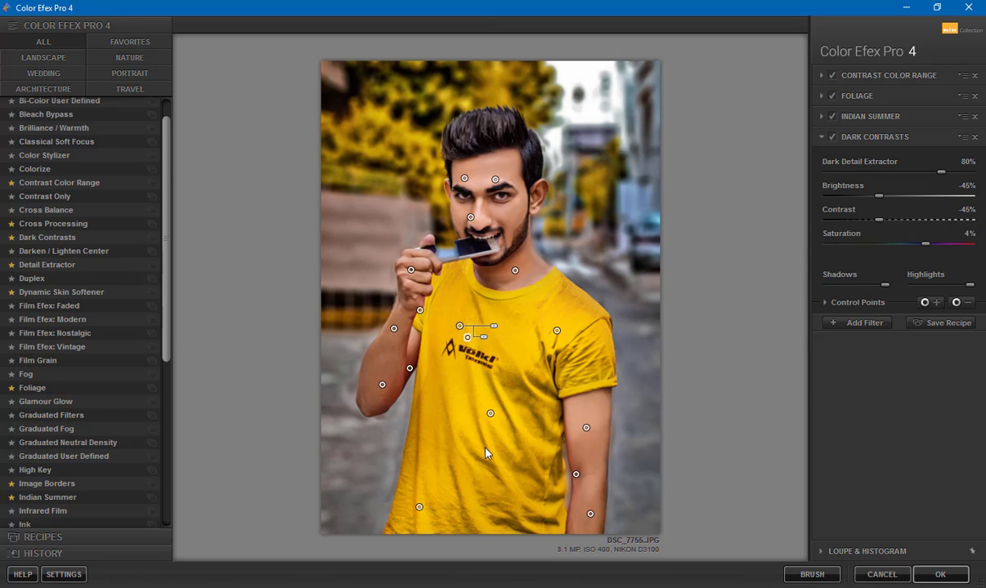
click(863, 303)
Raise the Dark Contrasts control points' opacity to 75%
click(867, 304)
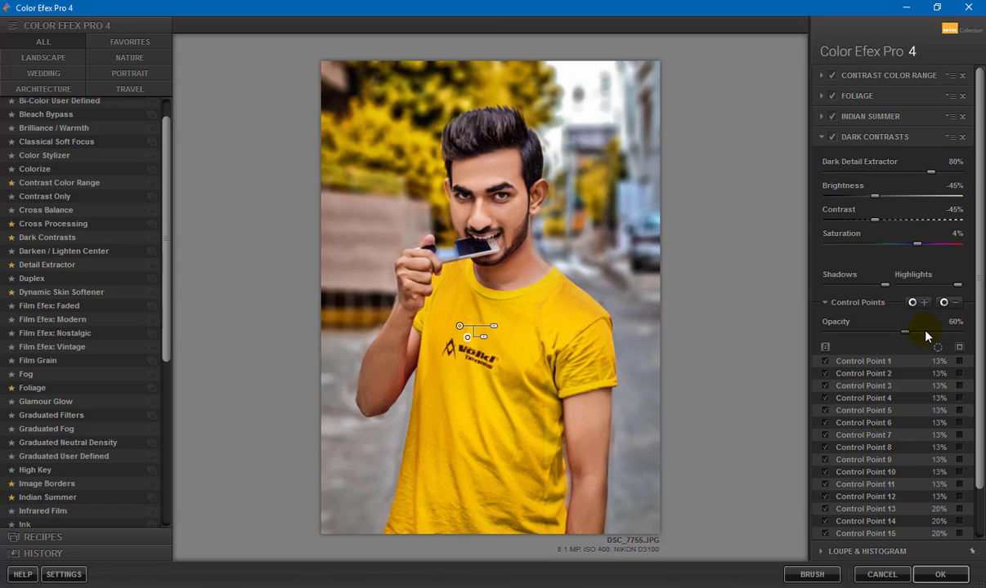
click(925, 332)
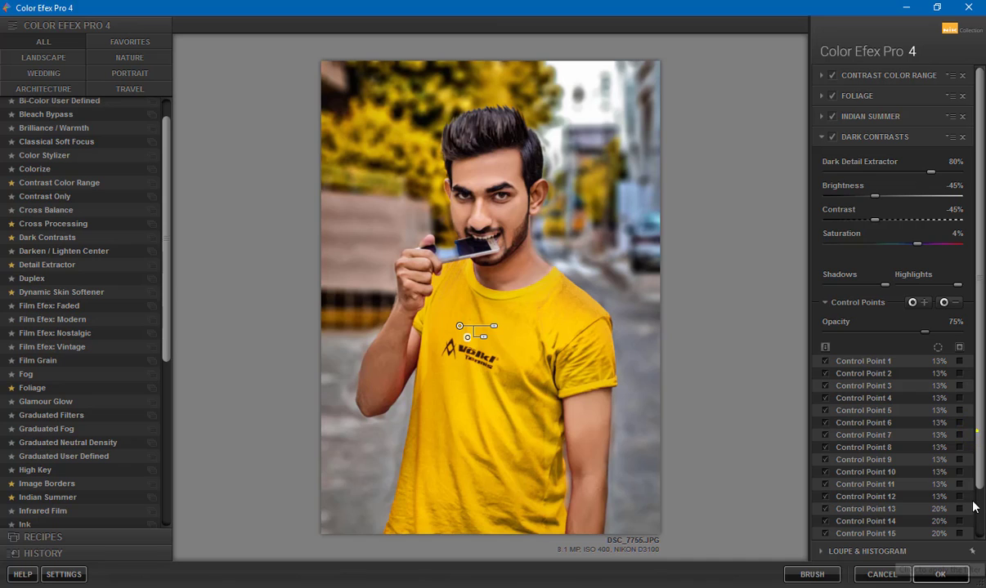
scroll(980, 502, down, 2)
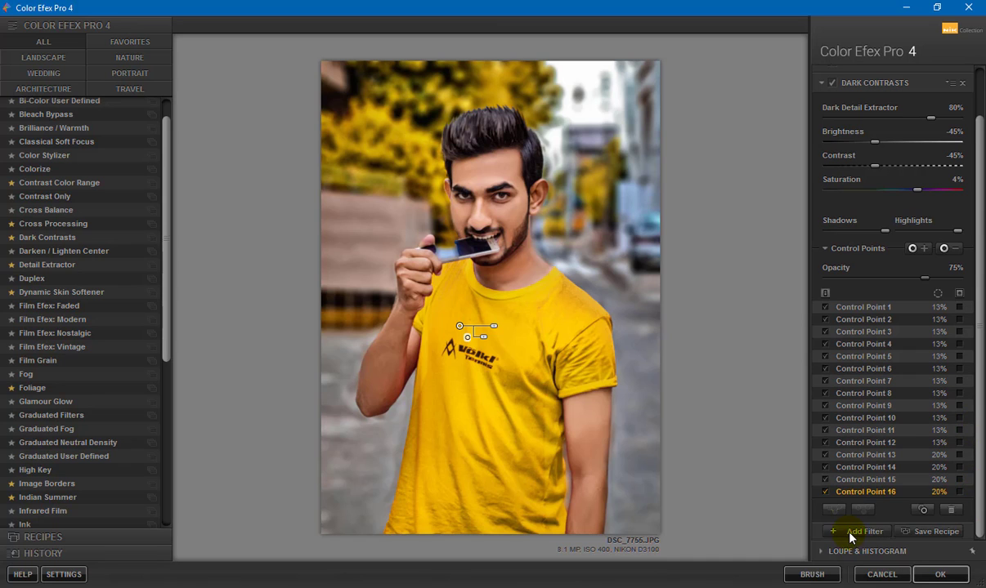
Add a Dynamic Skin Softener at 17% opacity and apply the filters to Photoshop
click(868, 528)
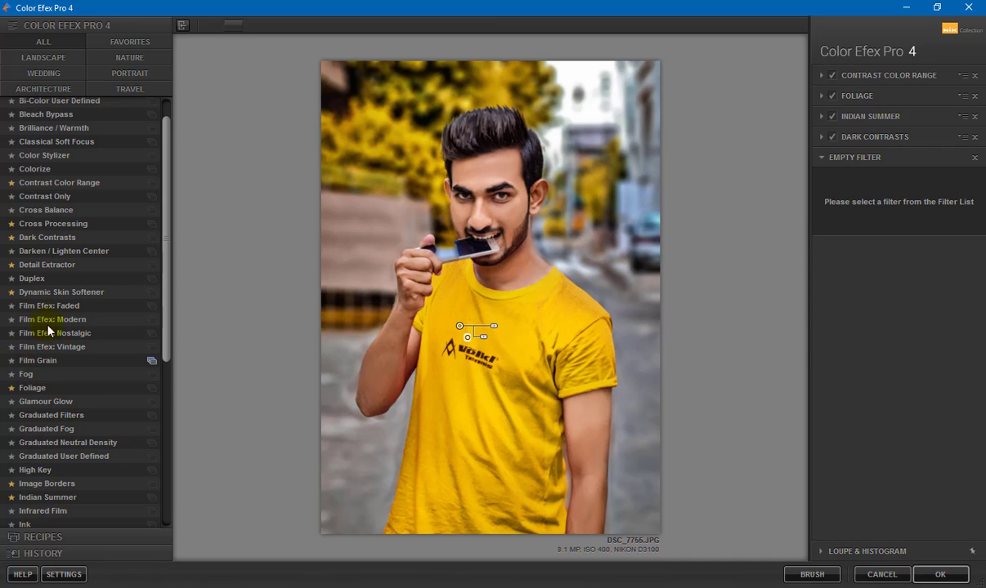
click(51, 292)
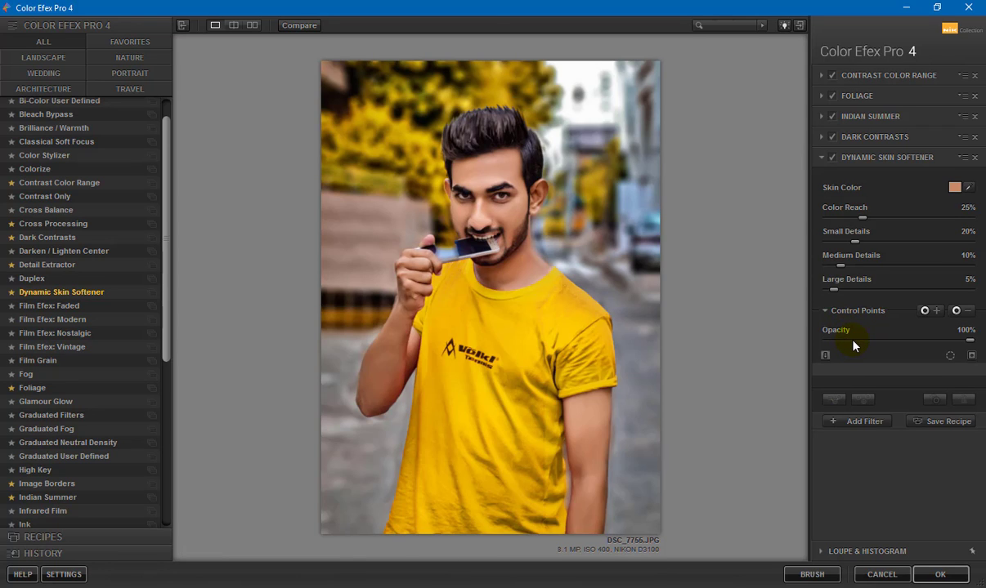
click(832, 346)
click(934, 575)
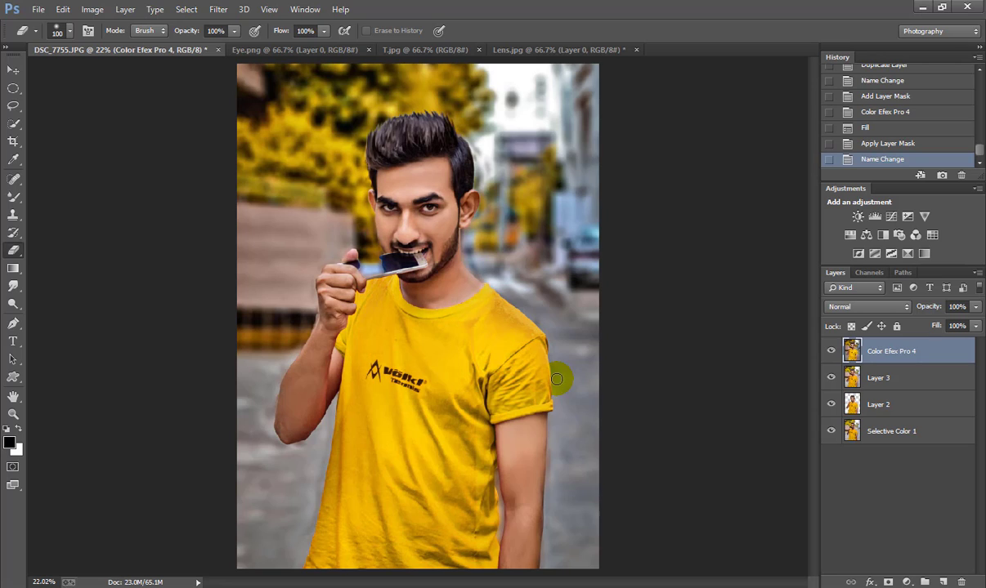
Bring the iris from Eye.png into the portrait and shrink it to about a third
click(13, 70)
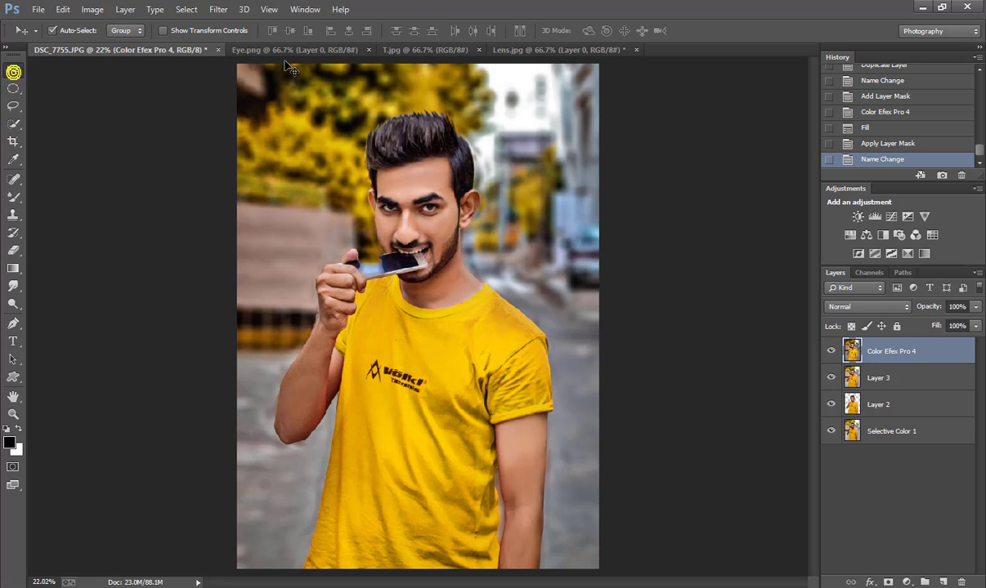
click(283, 51)
drag(411, 289, 359, 203)
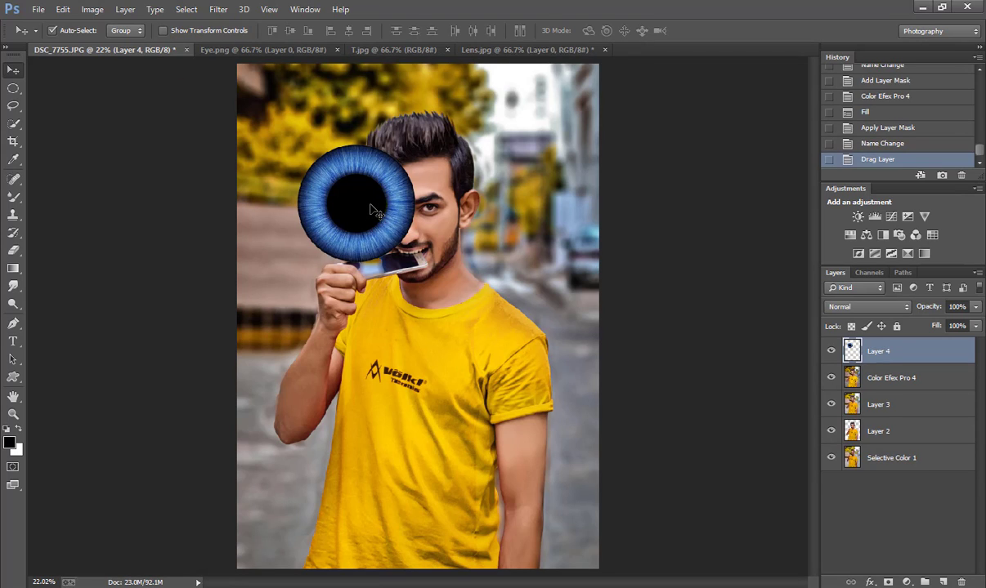
key(ctrl+t)
drag(414, 146, 325, 235)
click(619, 31)
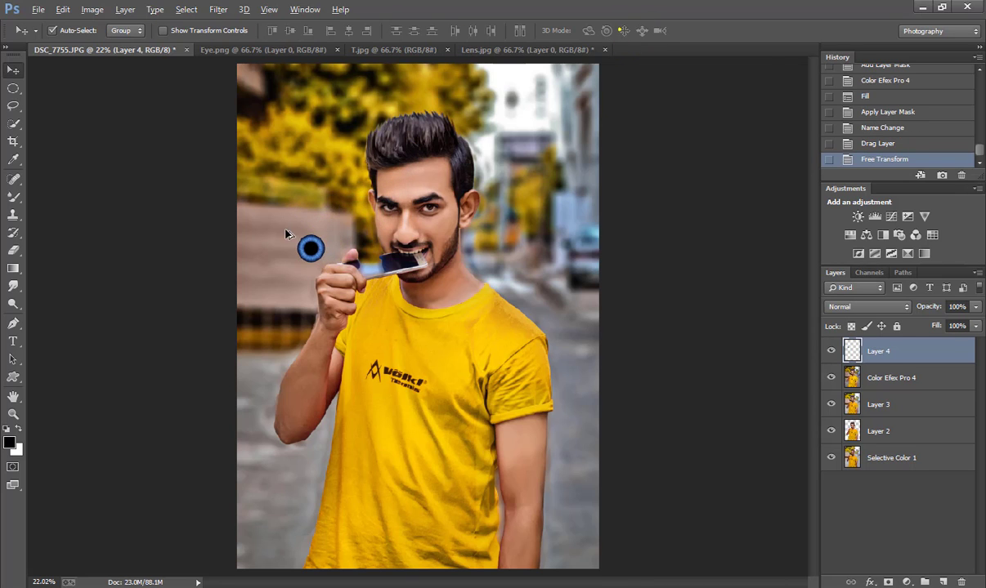
Move the iris onto the left eye and scale it down to about 20% to fit
scroll(326, 249, up, 3)
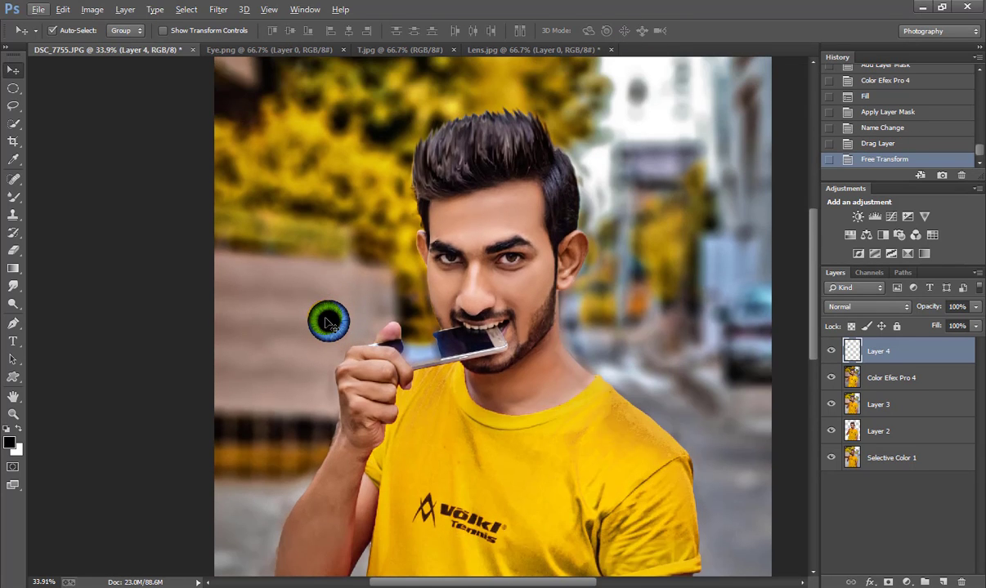
drag(326, 270, 442, 253)
scroll(441, 254, up, 3)
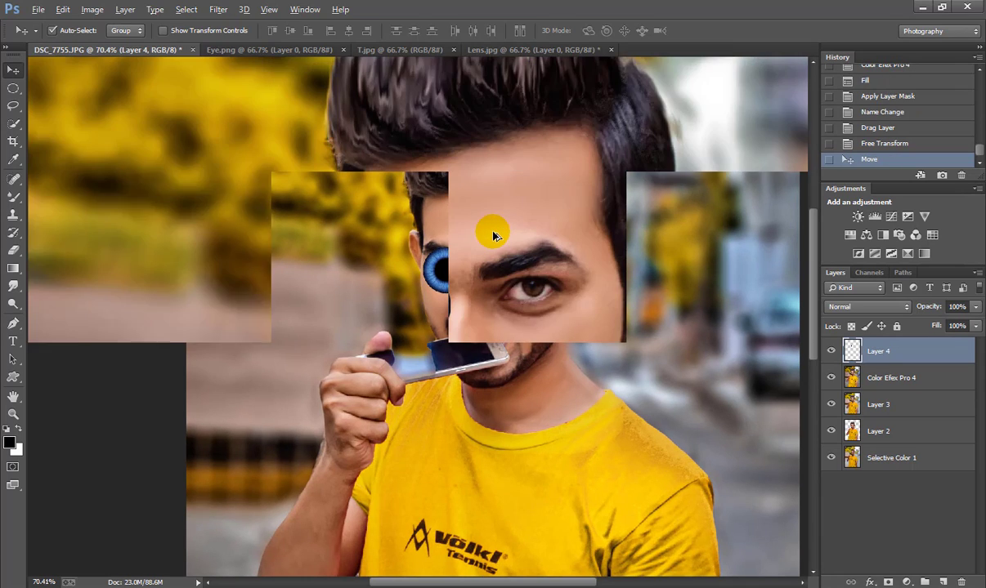
scroll(493, 236, up, 3)
key(ctrl+t)
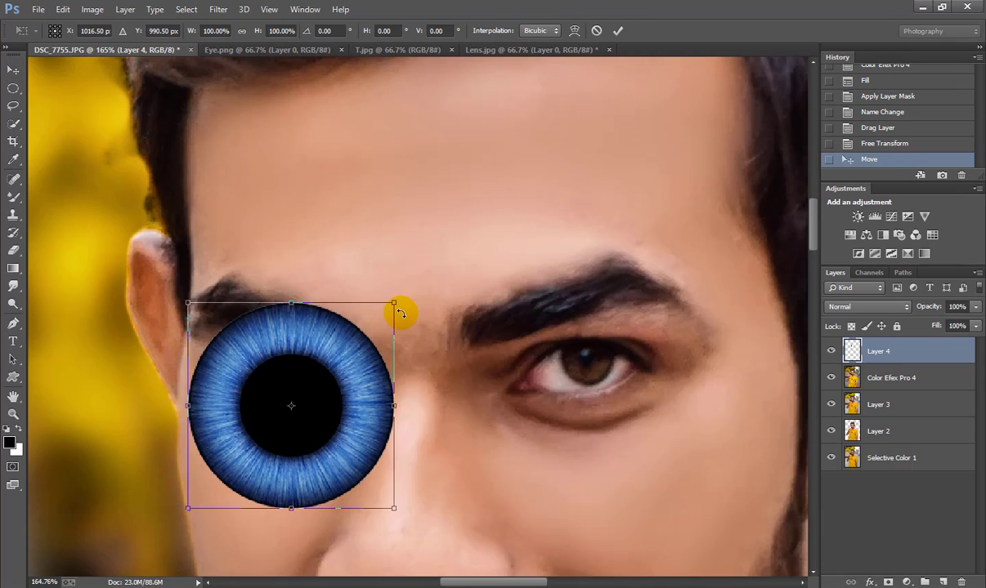
drag(391, 304, 260, 418)
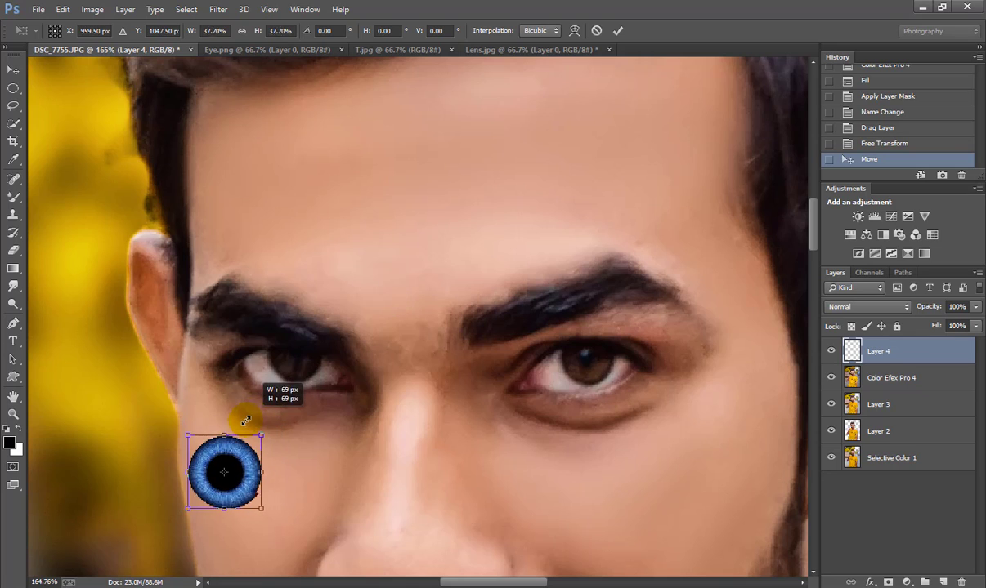
drag(246, 470, 301, 360)
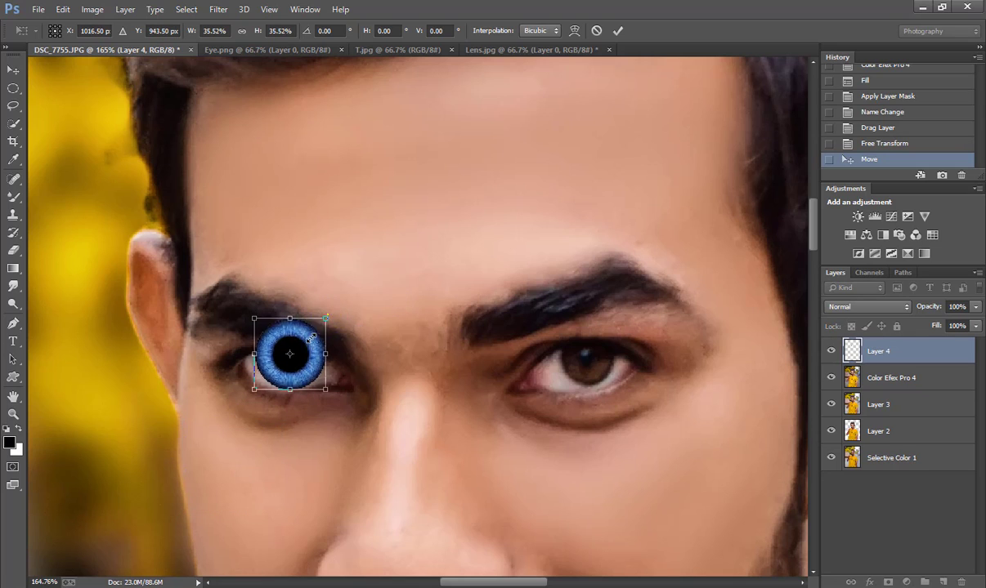
mouse_move(331, 322)
mouse_down()
mouse_move(294, 348)
mouse_move(318, 381)
mouse_move(305, 378)
mouse_move(591, 364)
mouse_up()
Duplicate the iris onto the right eye, rotate it, and merge both irises into one layer
click(617, 31)
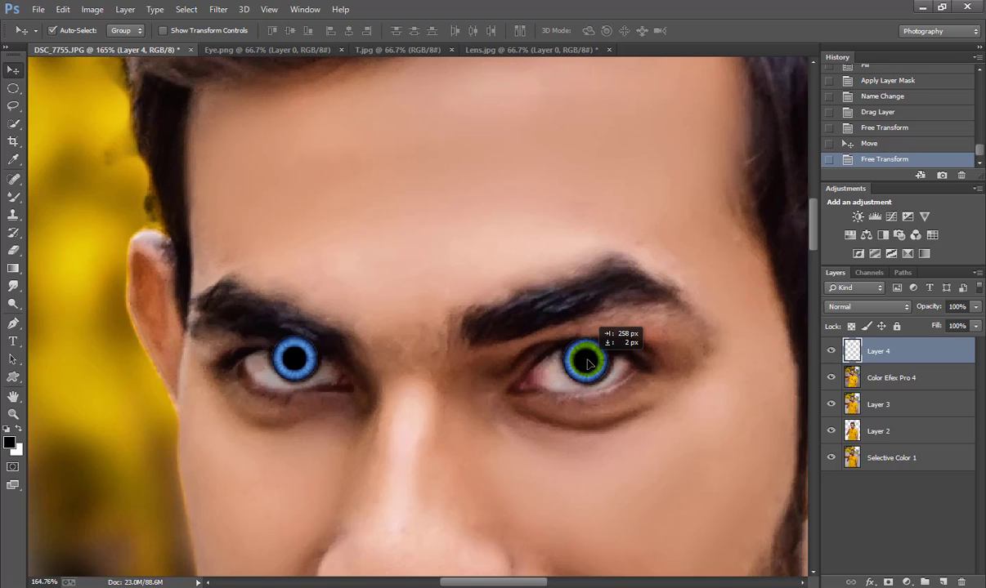
drag(591, 364, 609, 335)
key(ctrl+t)
click(617, 30)
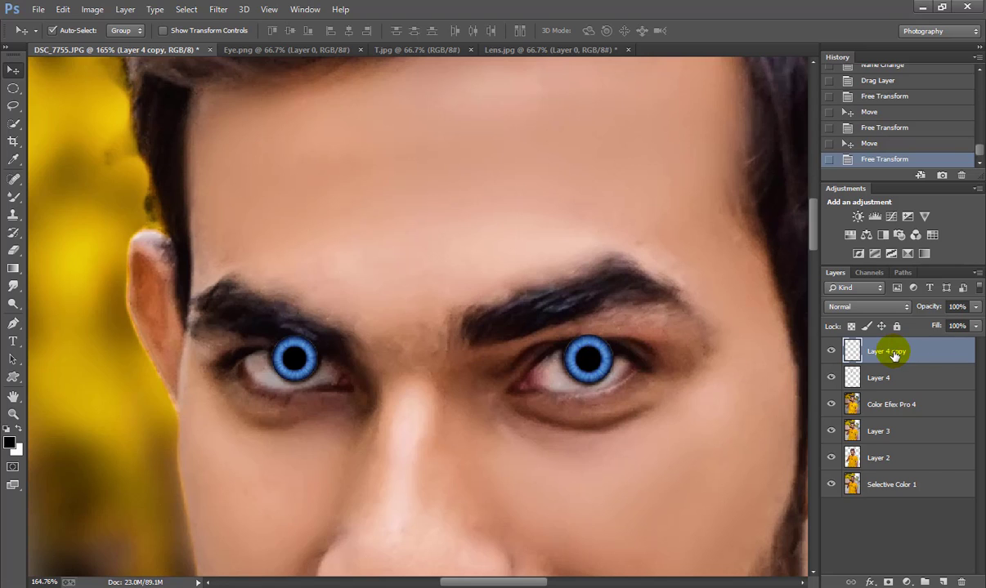
key(ctrl+e)
Set the iris layer to 57% opacity and erase the blue covering both eyes' lids
drag(926, 310, 895, 312)
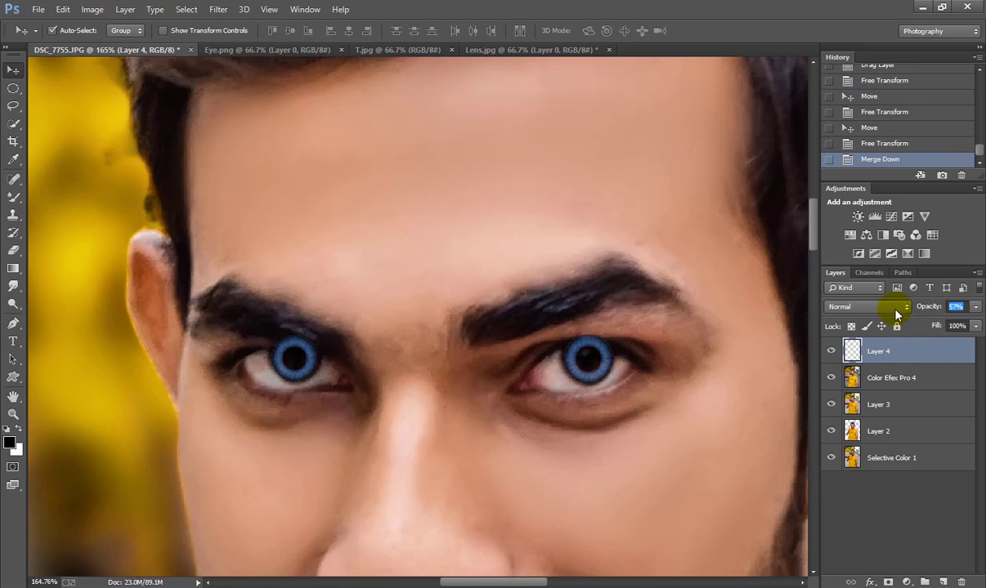
click(13, 250)
key(bracketleft)
key(bracketleft)
key(bracketleft)
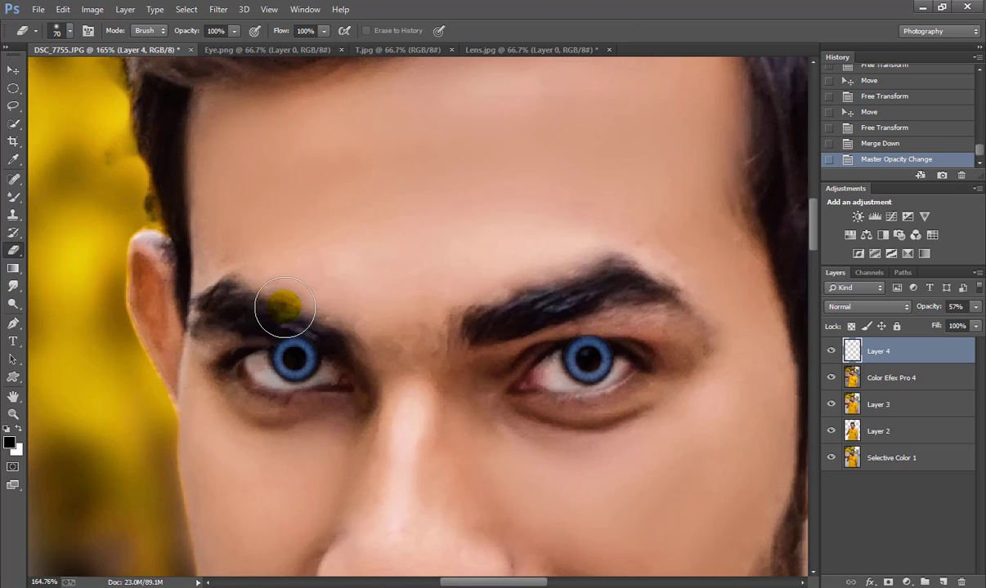
key(bracketleft)
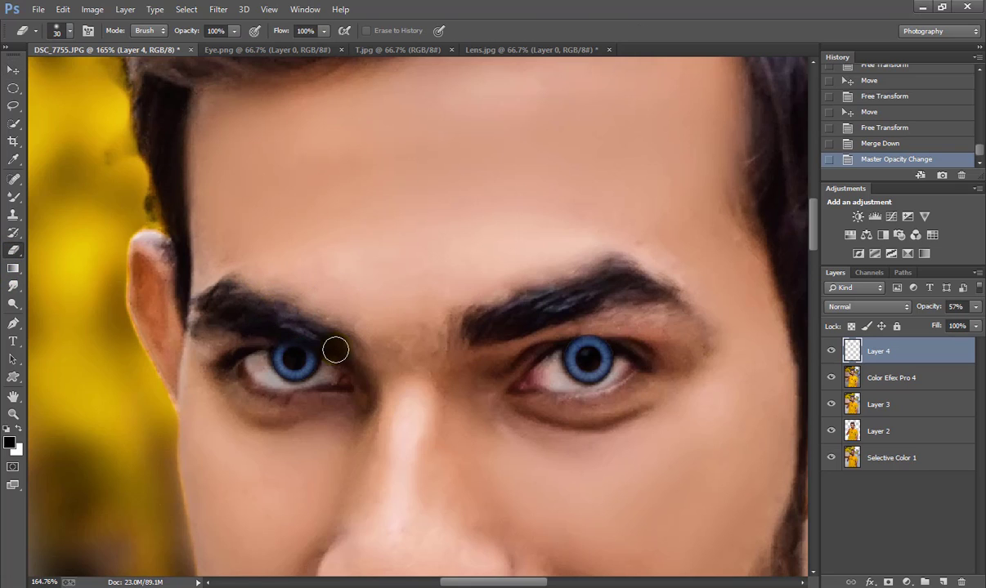
drag(315, 340, 341, 347)
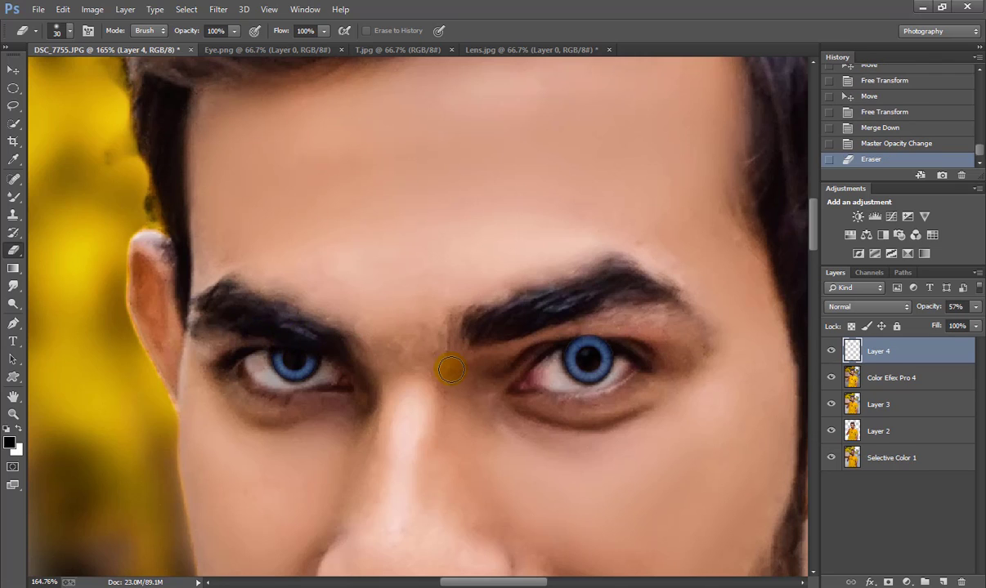
drag(273, 386, 319, 359)
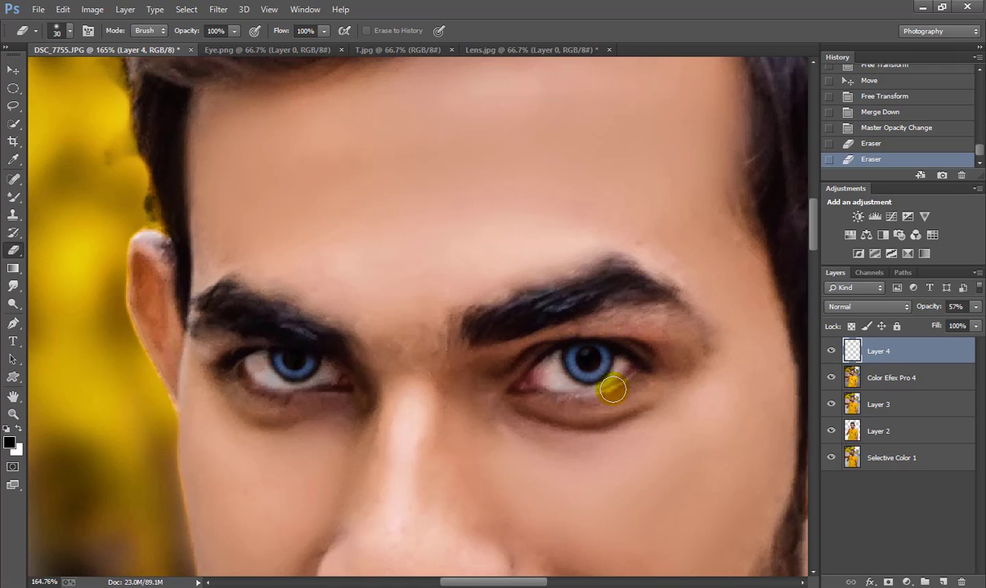
drag(574, 393, 608, 323)
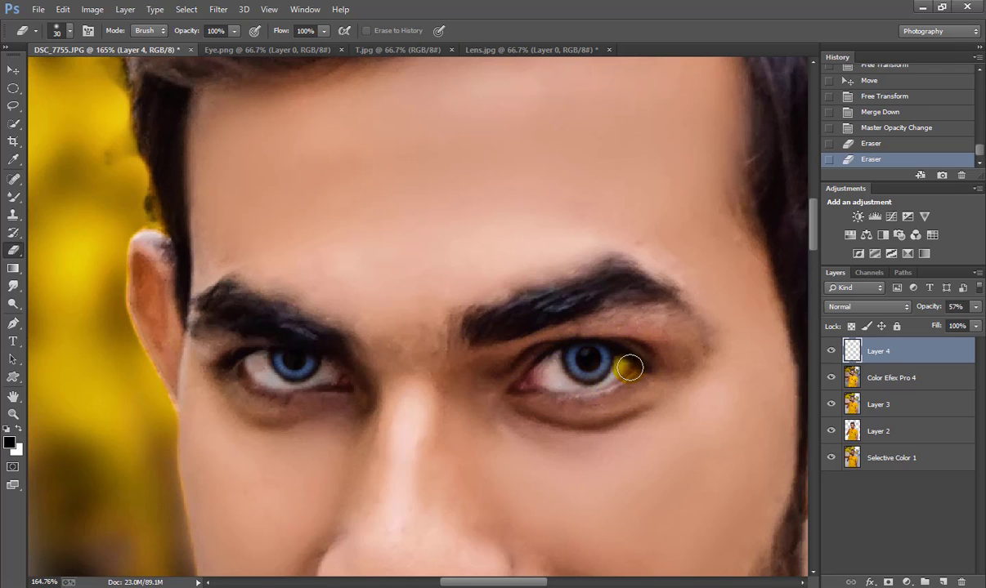
key(ctrl+0)
scroll(446, 170, up, 5)
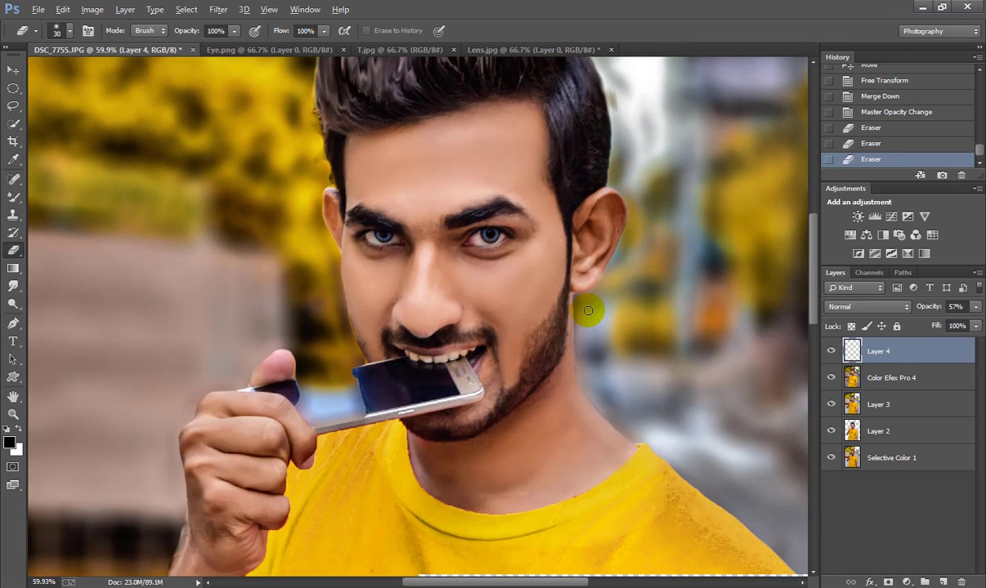
Shift Layer 4's hue to about -175 so the irises turn from blue to golden yellow
key(ctrl+u)
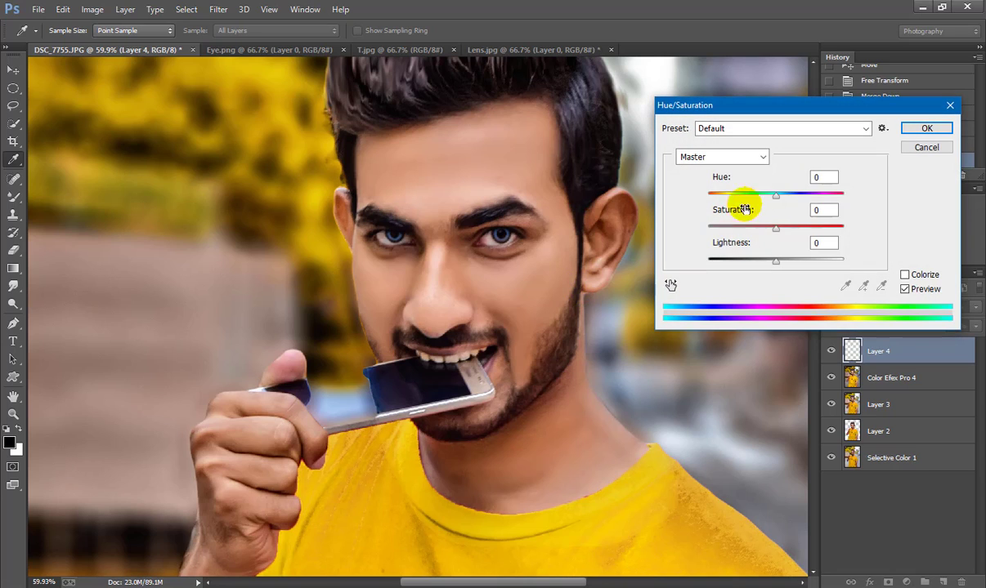
mouse_move(772, 195)
mouse_down()
mouse_move(710, 198)
mouse_move(711, 206)
mouse_up()
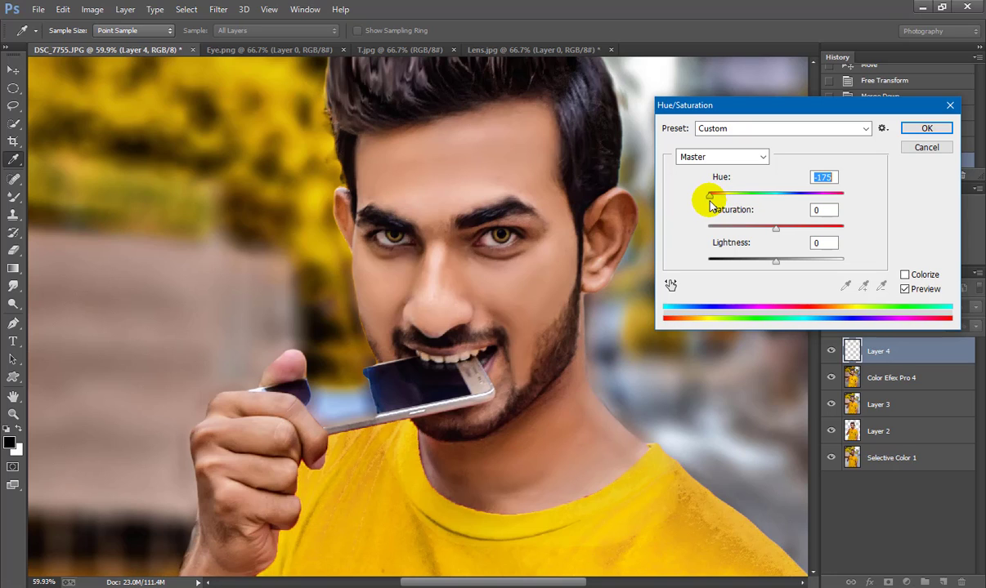
click(924, 129)
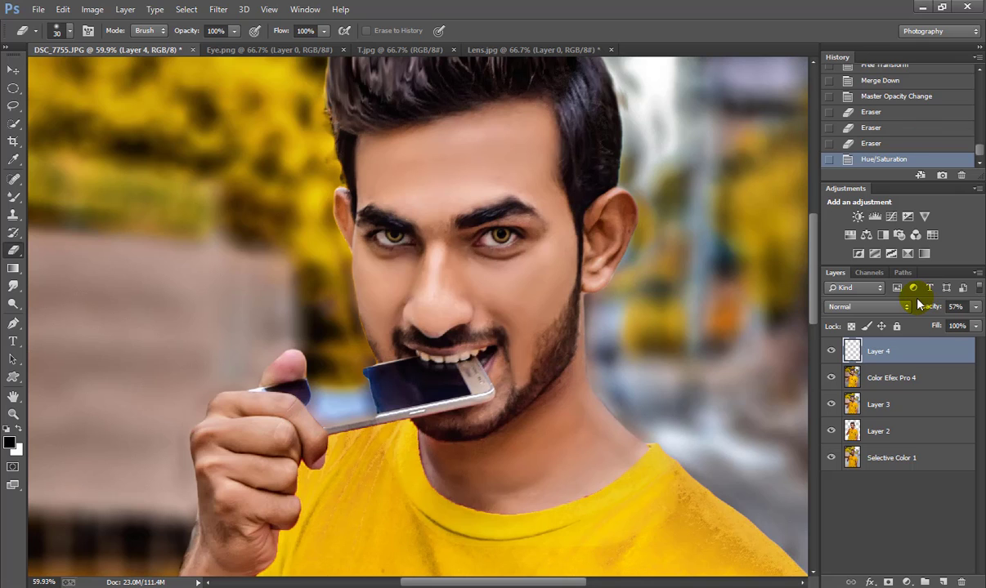
key(ctrl+0)
scroll(413, 211, up, 3)
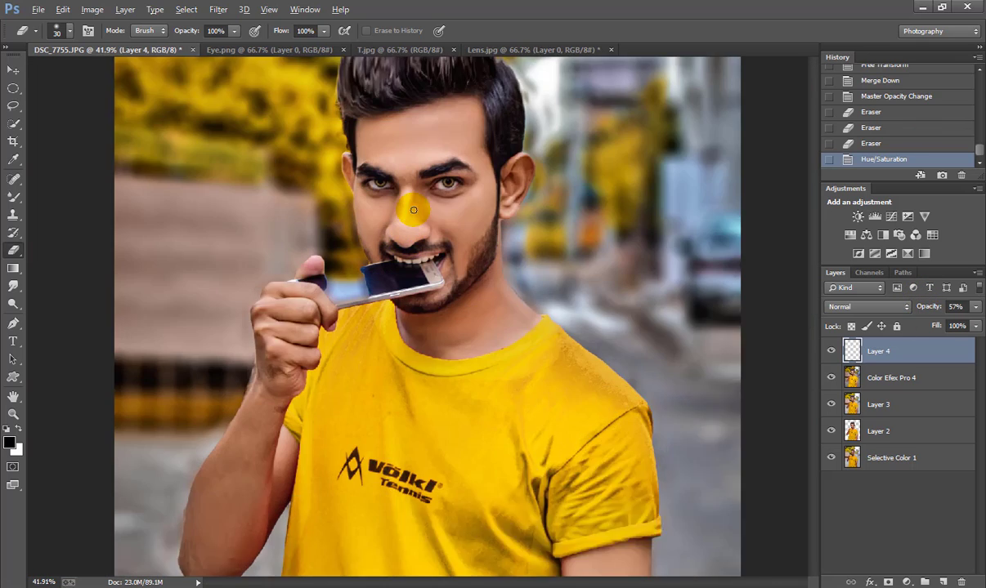
scroll(414, 210, up, 2)
scroll(417, 205, down, 3)
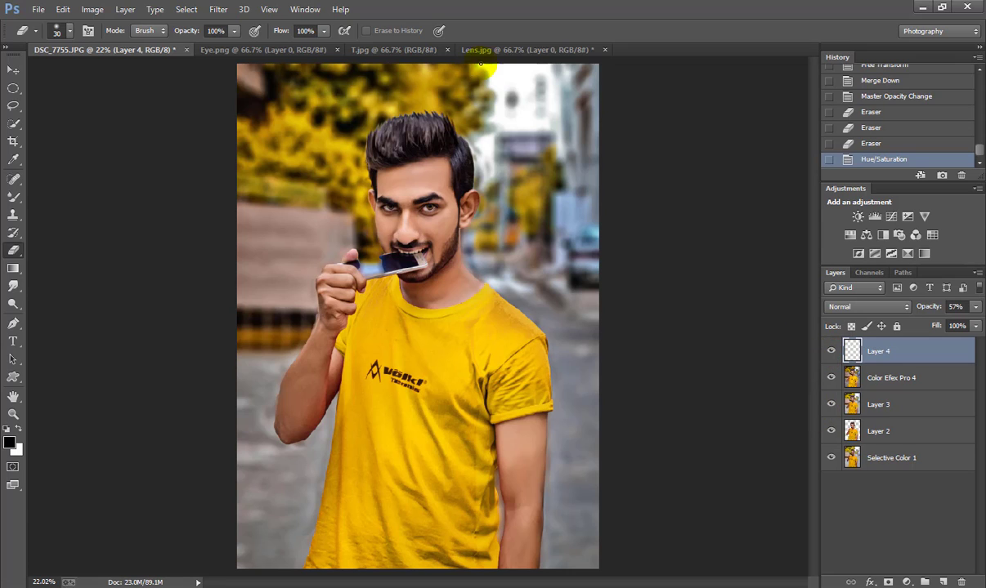
Bring the T.jpg tattoo into the portrait and blend it with Multiply
click(12, 69)
click(370, 50)
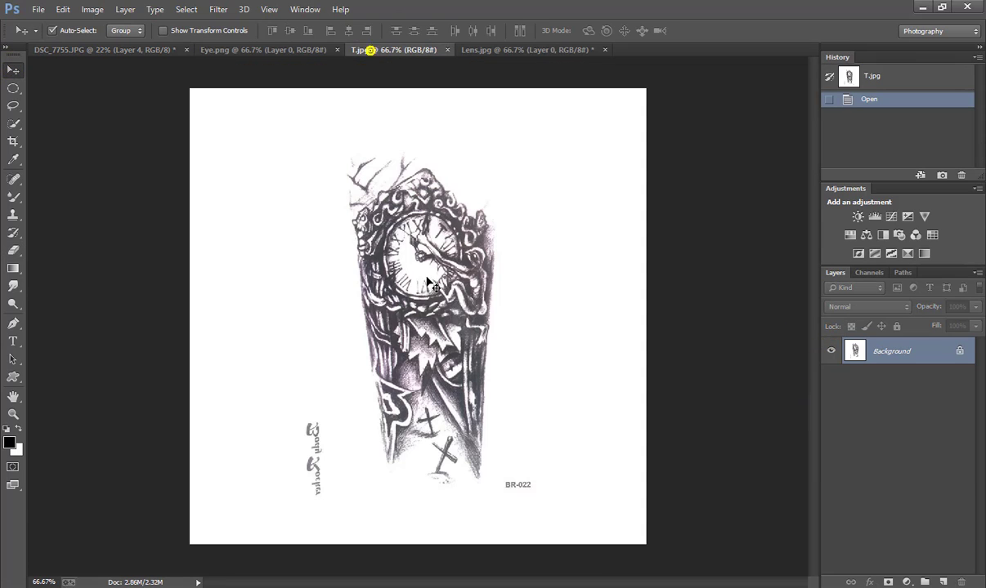
mouse_move(402, 260)
mouse_down()
mouse_move(147, 51)
mouse_move(491, 315)
mouse_up()
drag(506, 397, 548, 478)
click(850, 307)
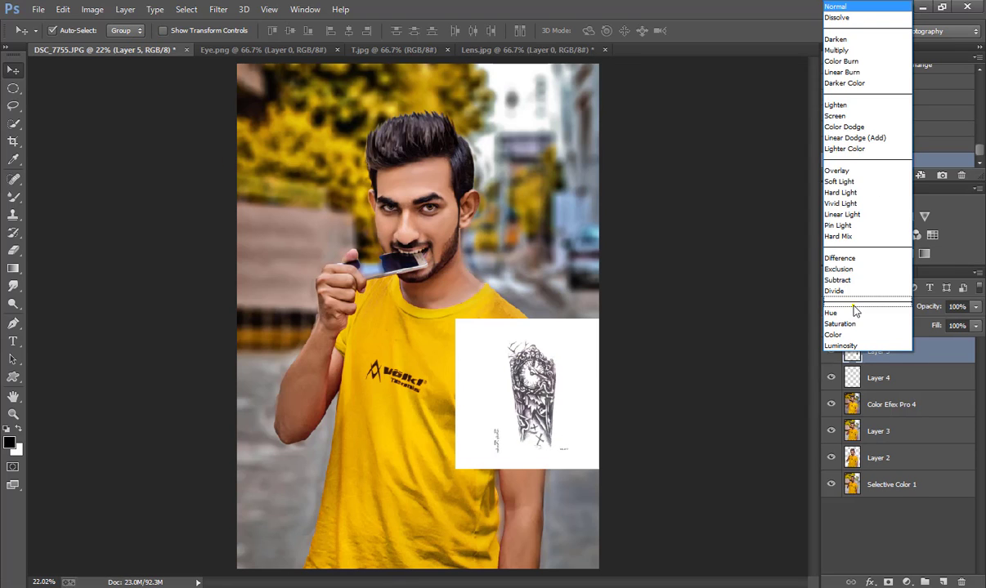
click(842, 53)
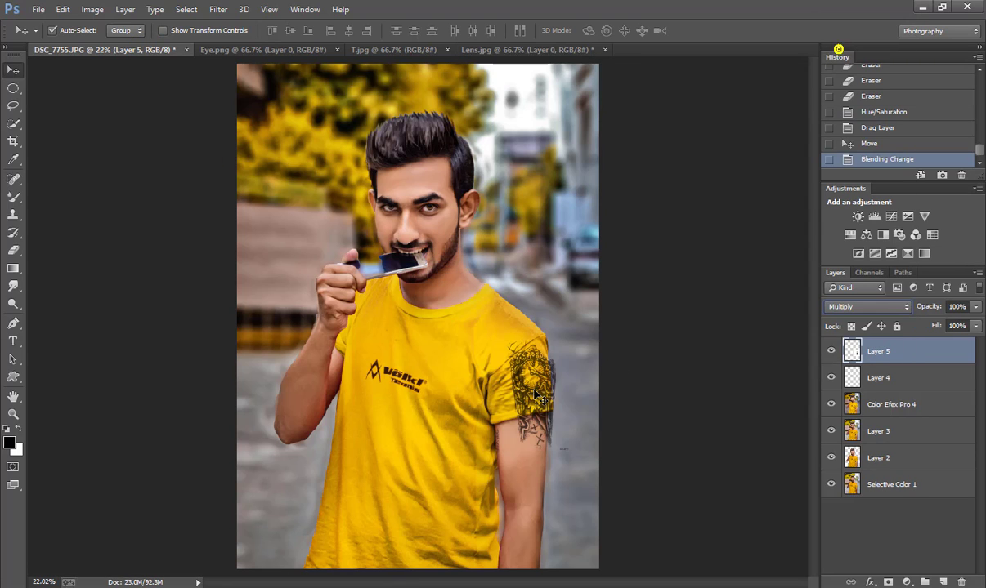
Position the tattoo on the bare forearm and commit the placement
drag(518, 379, 522, 470)
scroll(528, 474, up, 5)
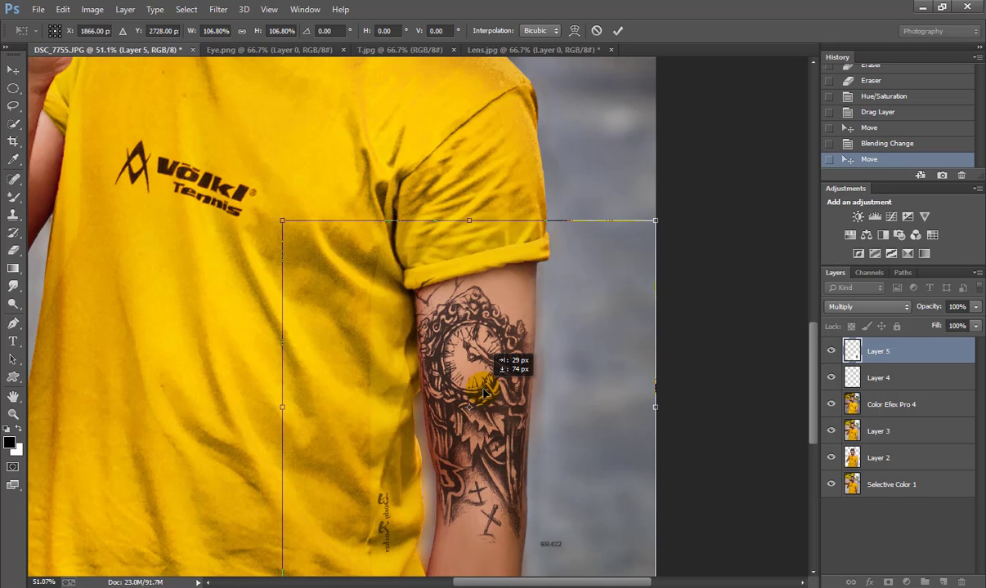
drag(477, 384, 491, 405)
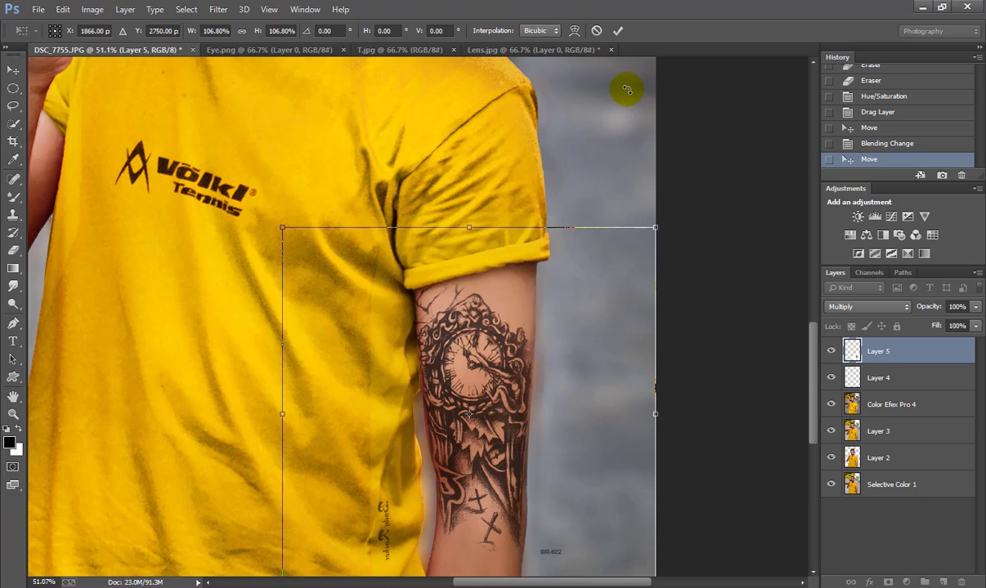
click(617, 30)
scroll(117, 231, down, 3)
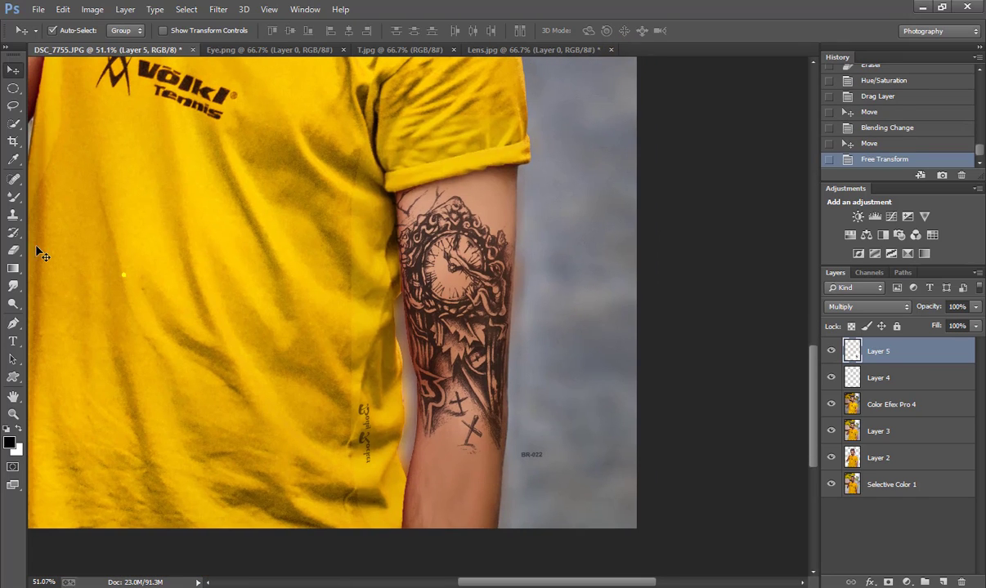
Erase the stray BR-022 label and set the tattoo layer to 85% opacity
click(13, 251)
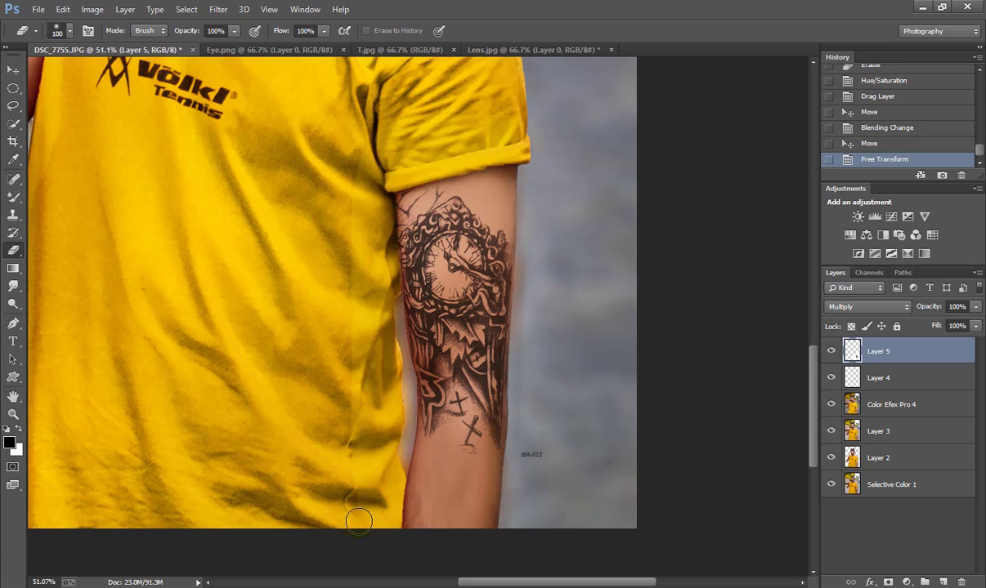
click(533, 452)
click(542, 266)
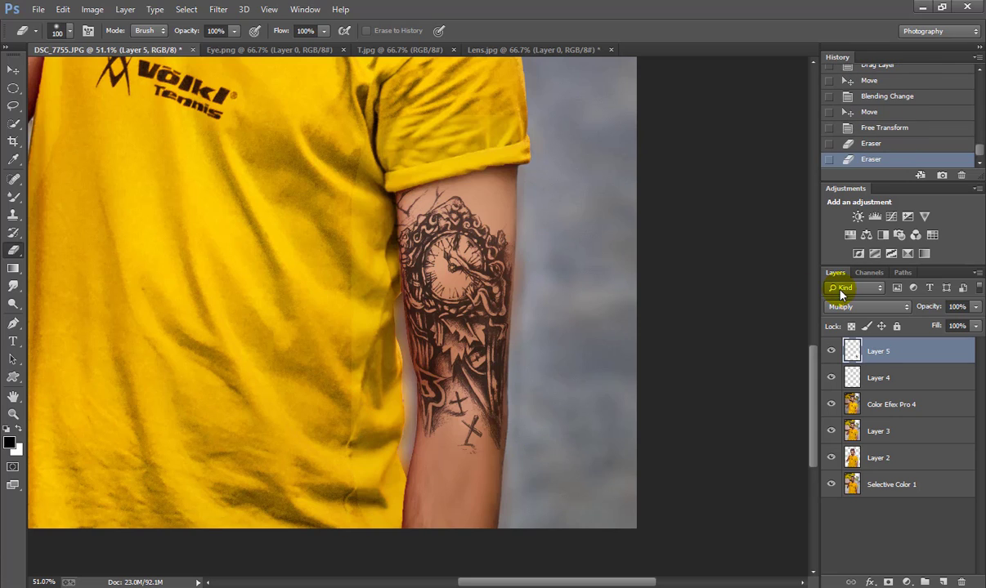
drag(926, 307, 909, 311)
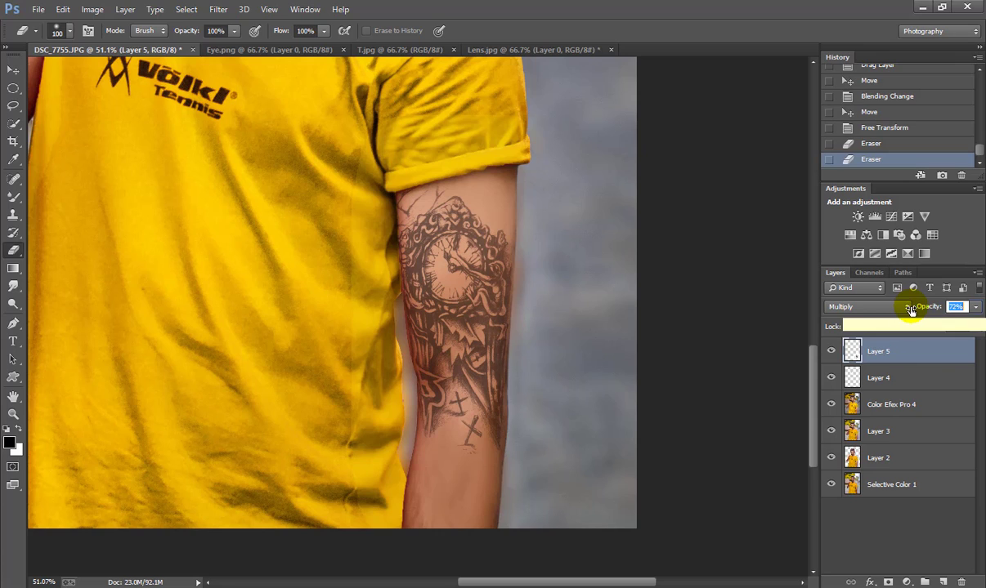
key(ctrl+0)
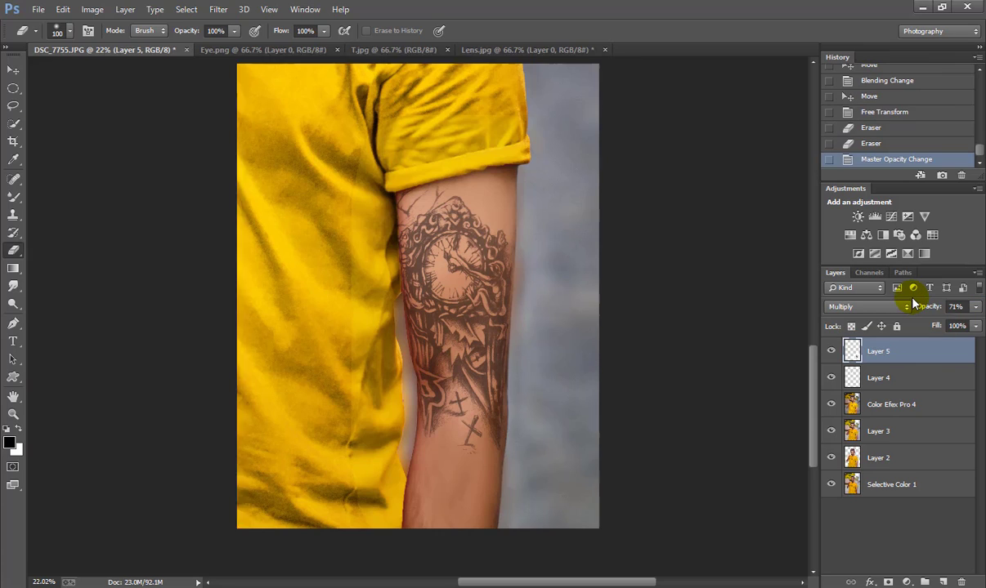
drag(924, 309, 929, 309)
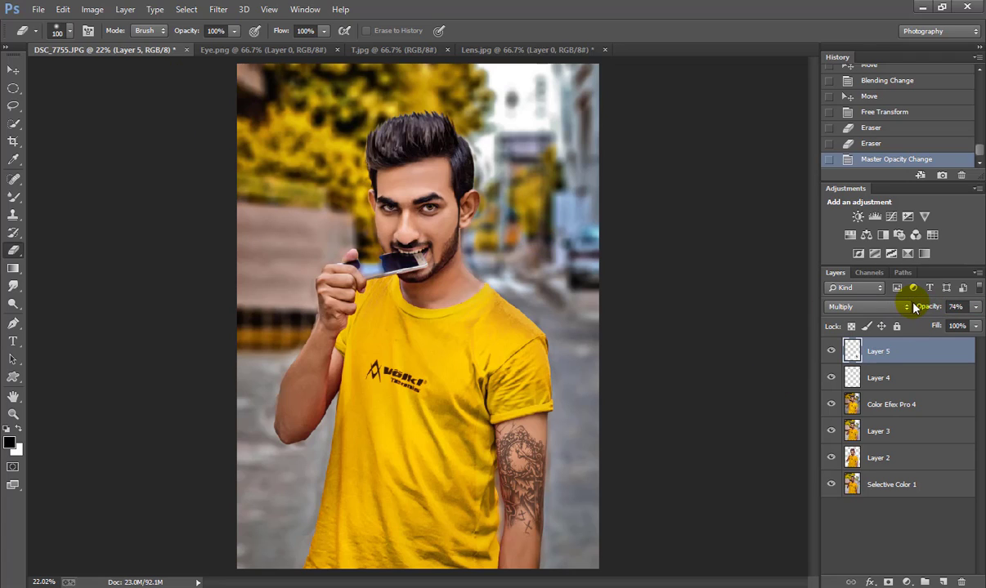
mouse_move(919, 306)
mouse_down()
mouse_move(967, 314)
mouse_move(954, 317)
mouse_up()
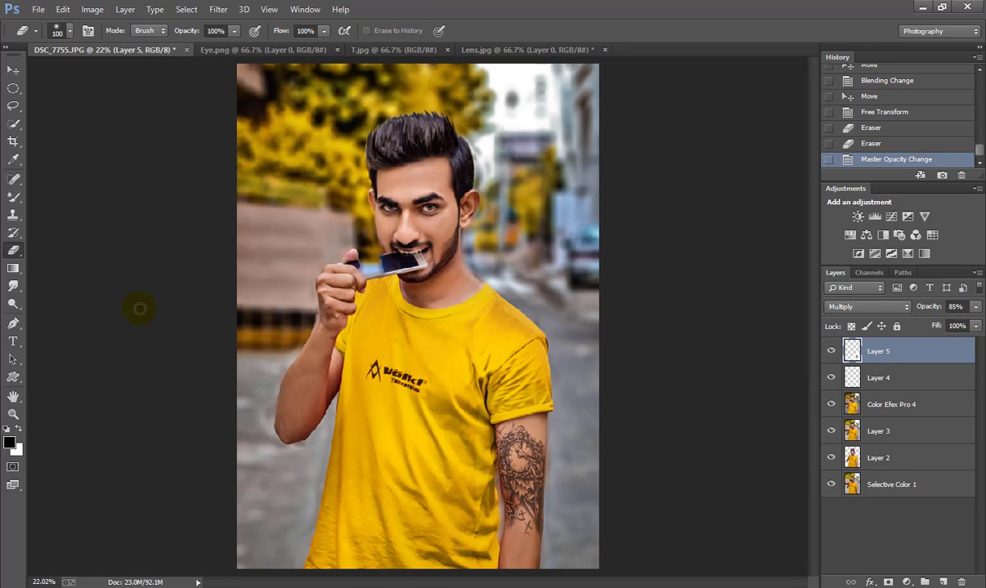
Copy the Lens.jpg flare into the portrait and blend it in Screen mode
click(13, 70)
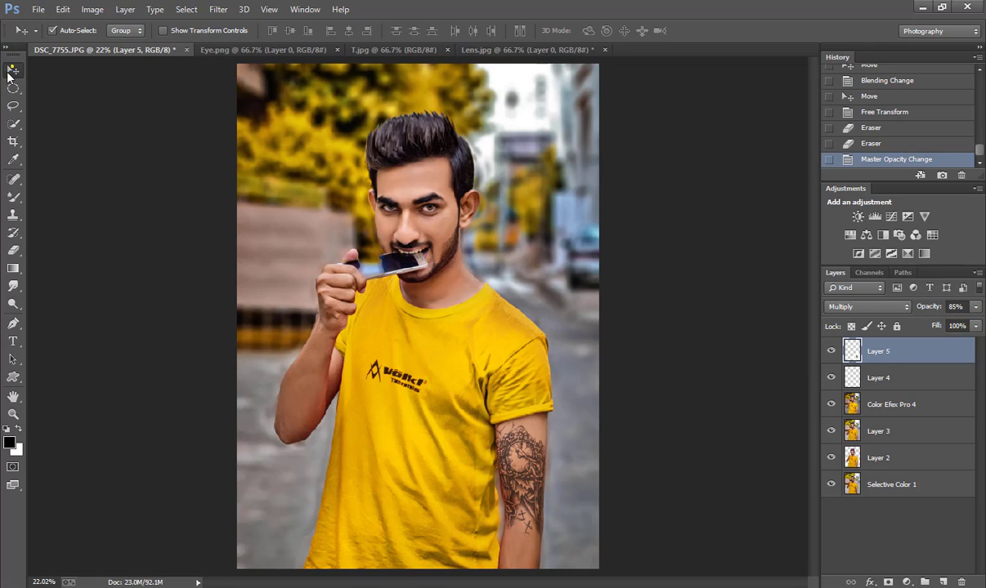
click(474, 50)
mouse_move(388, 302)
mouse_down()
mouse_move(487, 247)
mouse_move(491, 255)
mouse_up()
click(867, 306)
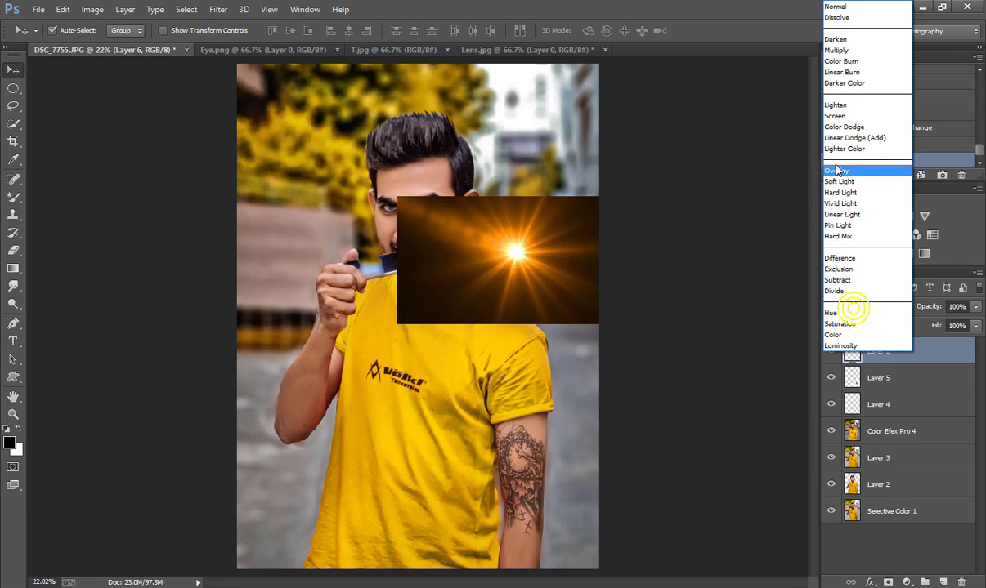
click(846, 116)
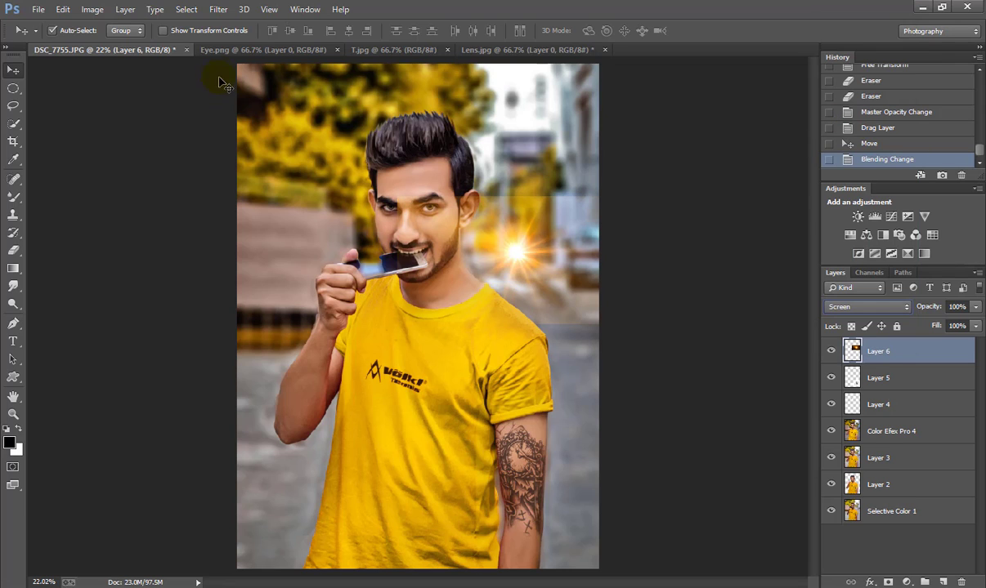
Apply a 30-pixel Gaussian Blur to the flare and move it right of the head
click(186, 9)
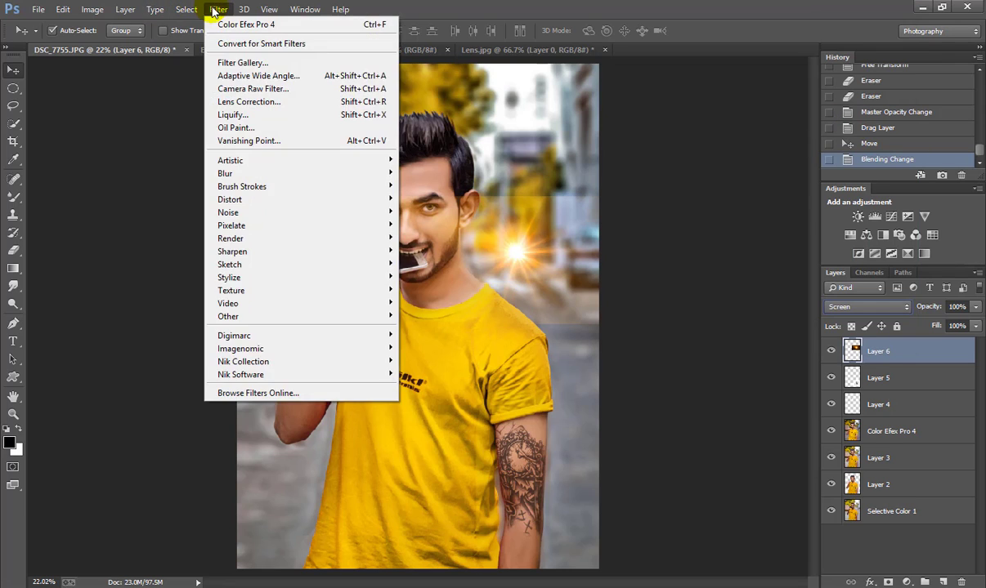
click(215, 9)
click(215, 9)
click(247, 171)
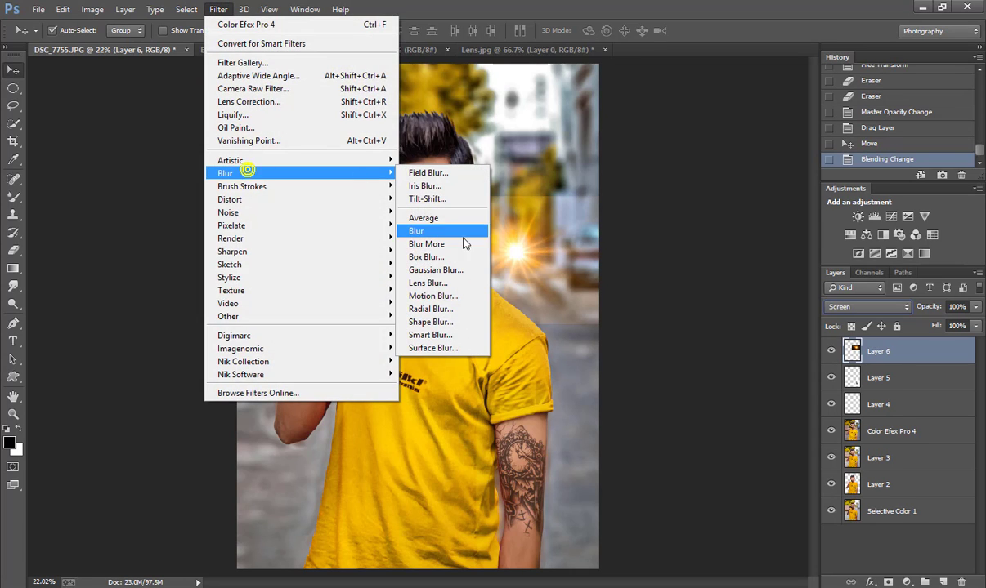
click(436, 270)
click(427, 249)
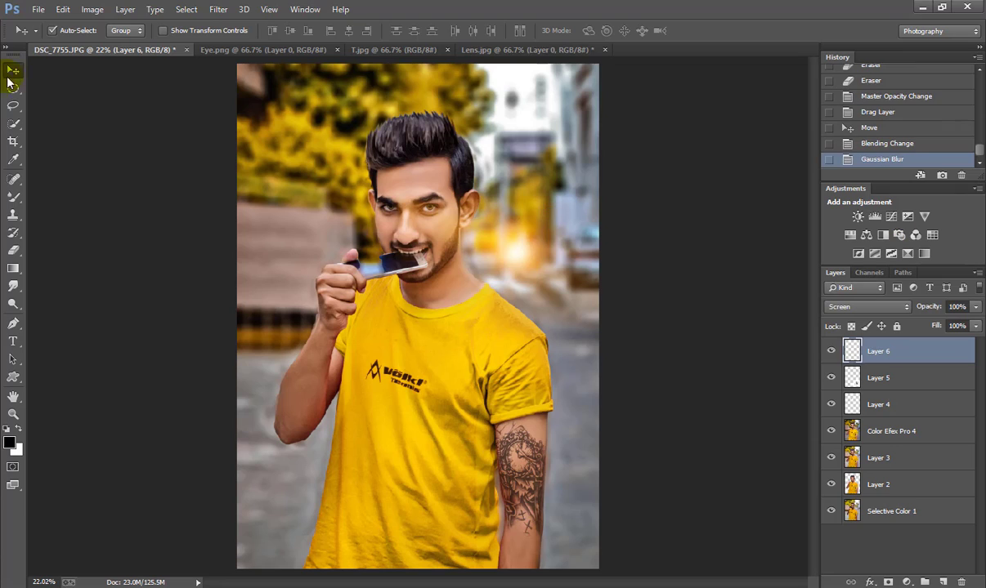
drag(527, 254, 578, 274)
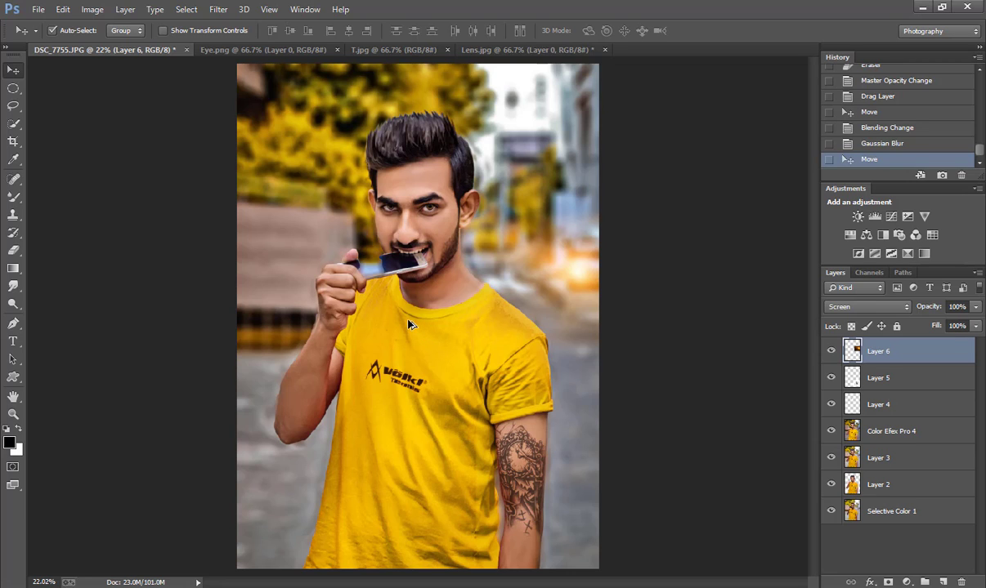
Stamp all visible layers into Layer 7 and give it Camera Raw Clarity +25
key(ctrl+shift+alt+e)
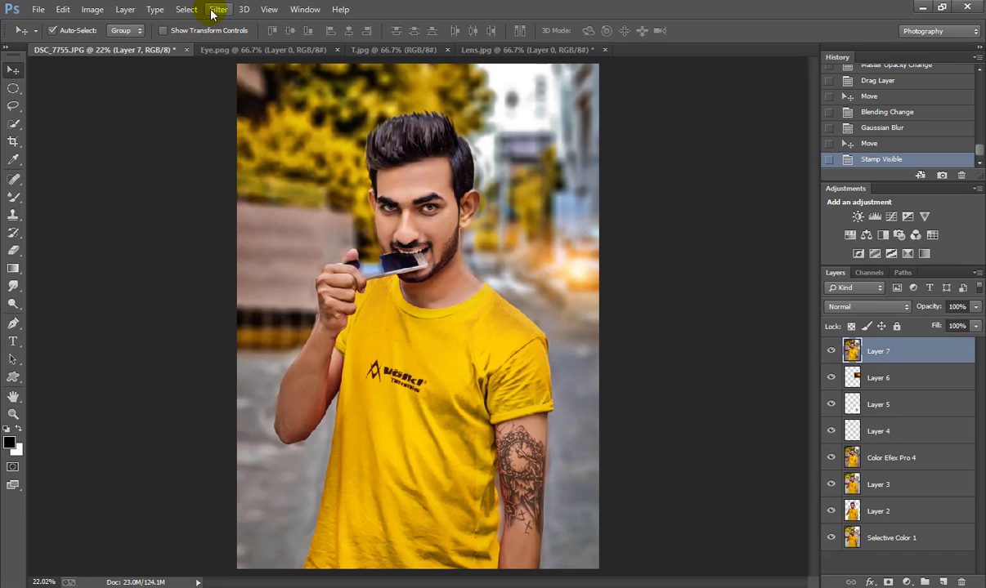
click(218, 9)
click(237, 88)
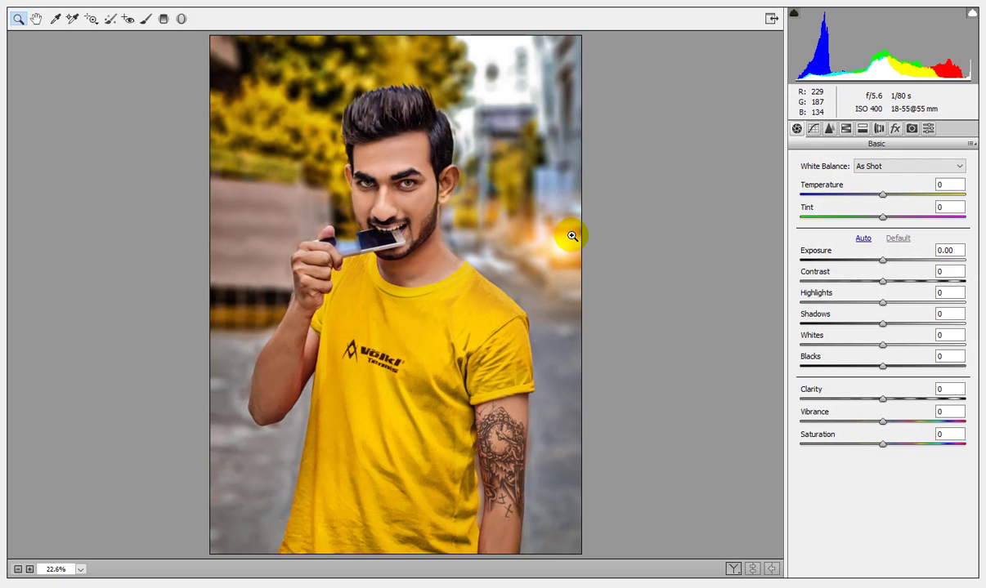
drag(886, 400, 904, 403)
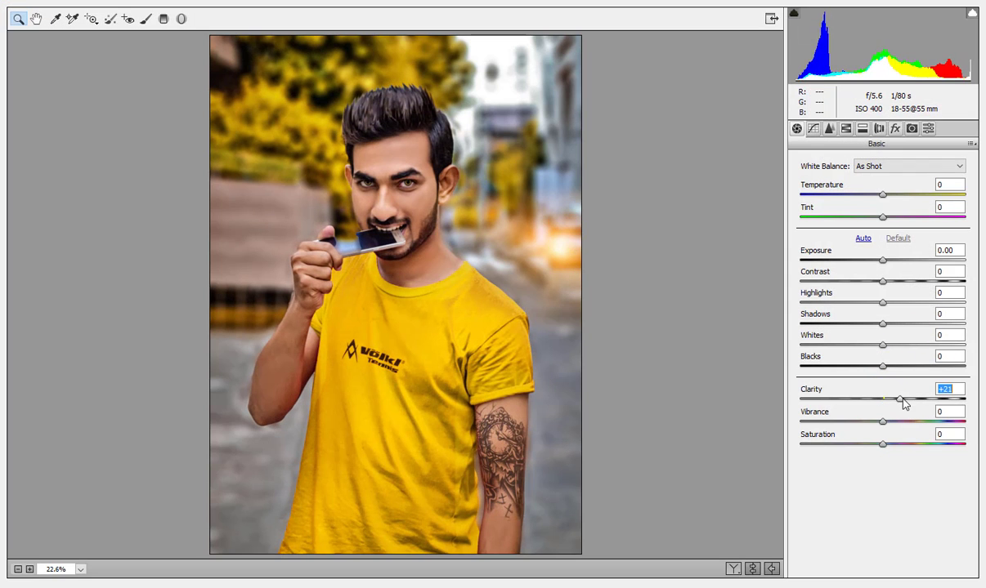
click(905, 404)
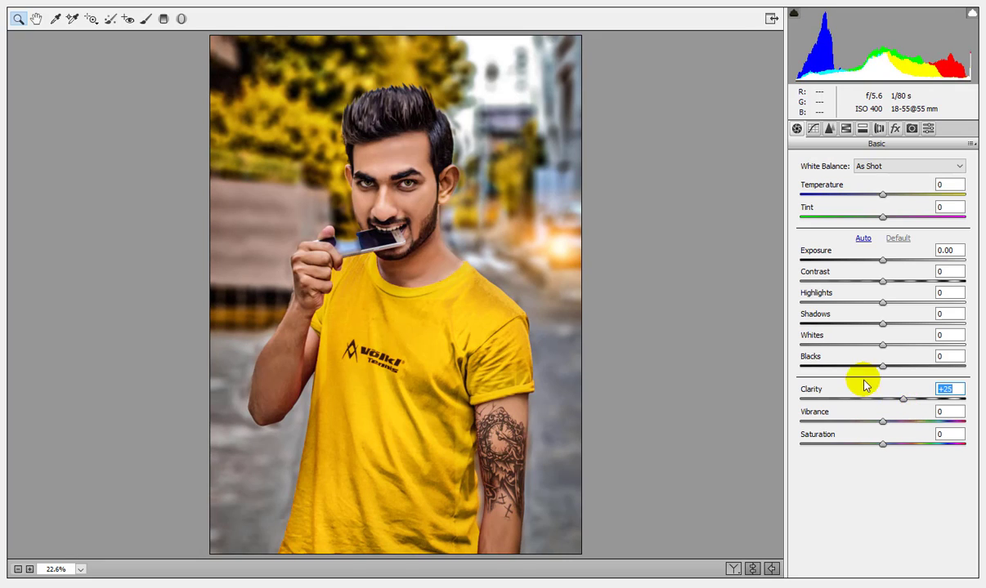
Set Vibrance +15, Blacks -14, Contrast +6 and a -10 edge vignette, then apply
drag(882, 421, 896, 419)
mouse_move(882, 366)
mouse_down()
mouse_move(871, 367)
mouse_move(886, 345)
mouse_up()
drag(883, 281, 887, 281)
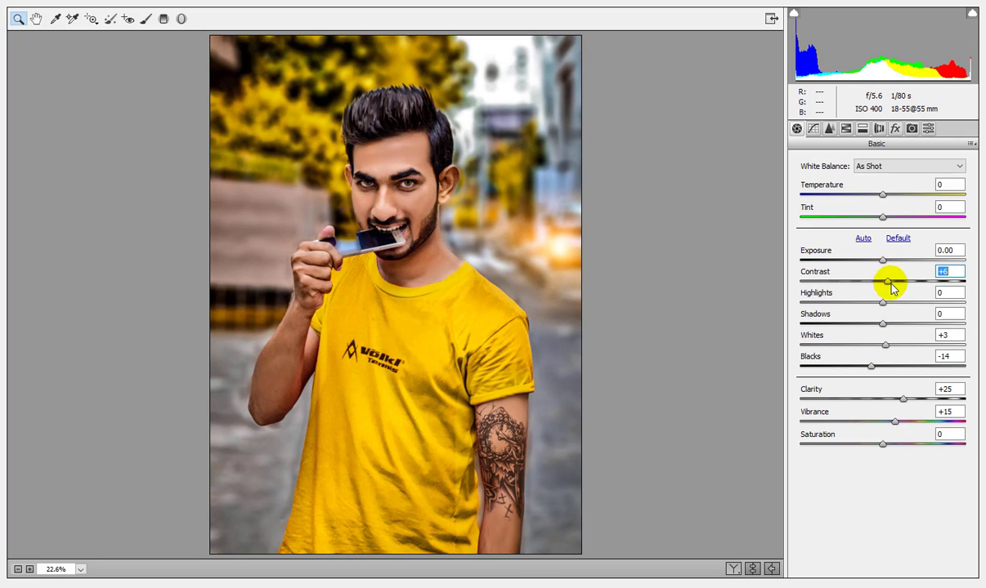
click(895, 131)
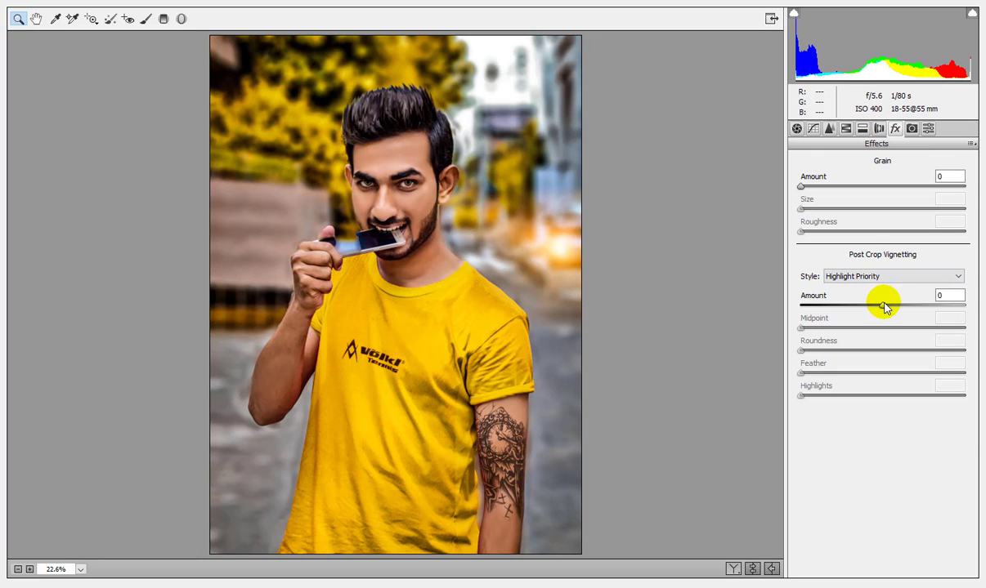
drag(882, 305, 875, 306)
click(903, 524)
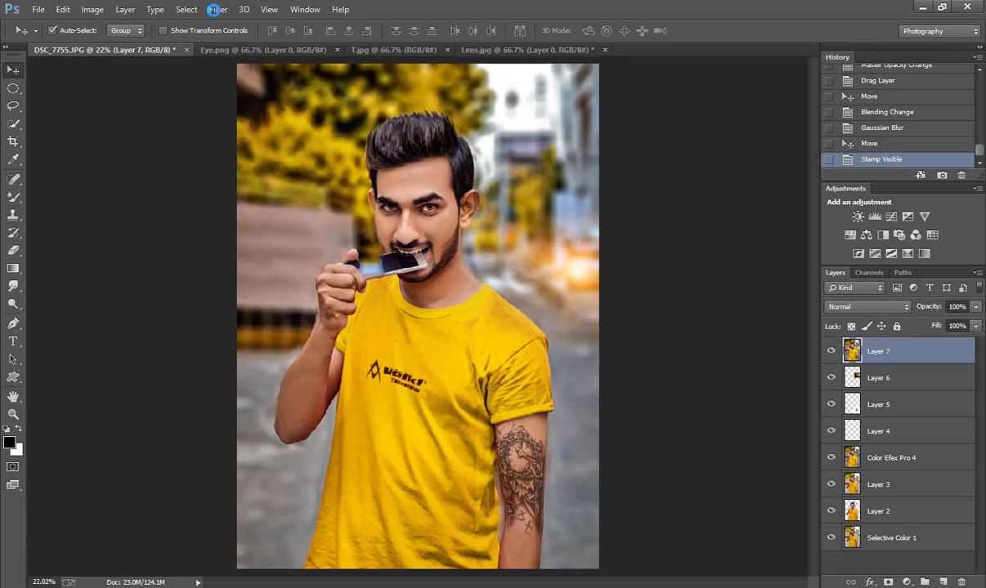
Draw a Camera Raw Radial Filter ellipse around the man with outside Exposure at -0.10
key(ctrl+shift+a)
click(181, 20)
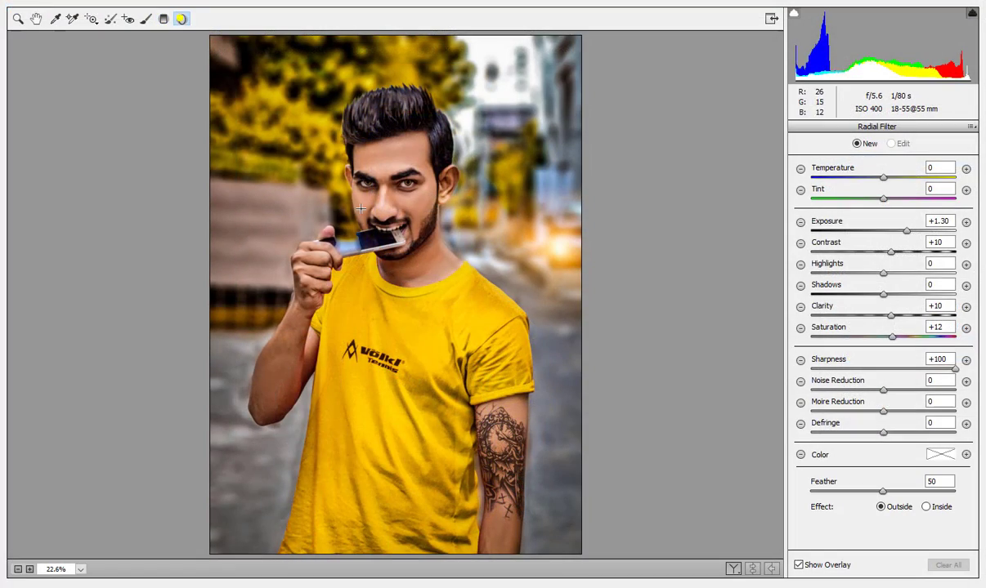
drag(360, 209, 452, 449)
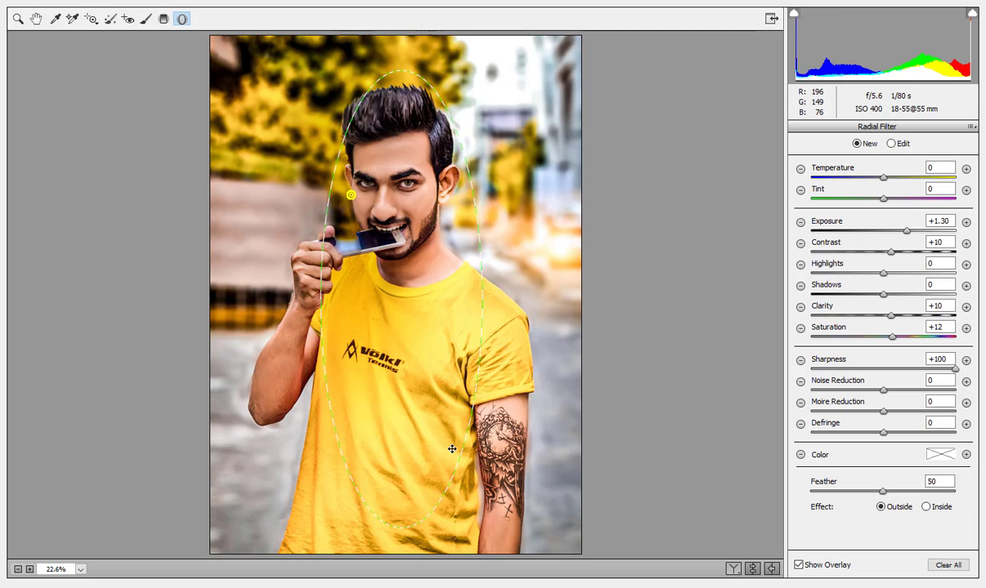
drag(452, 449, 496, 484)
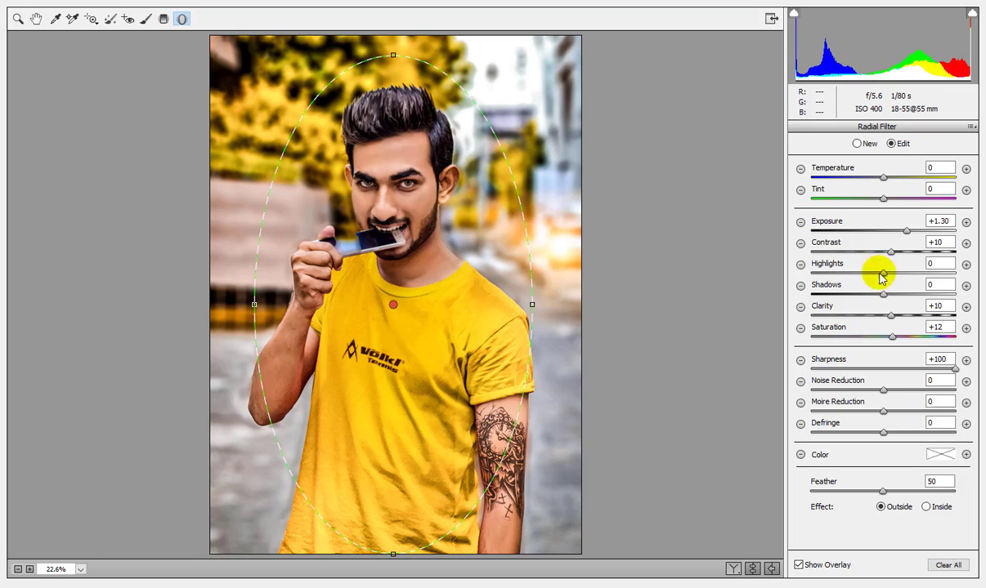
drag(904, 232, 882, 234)
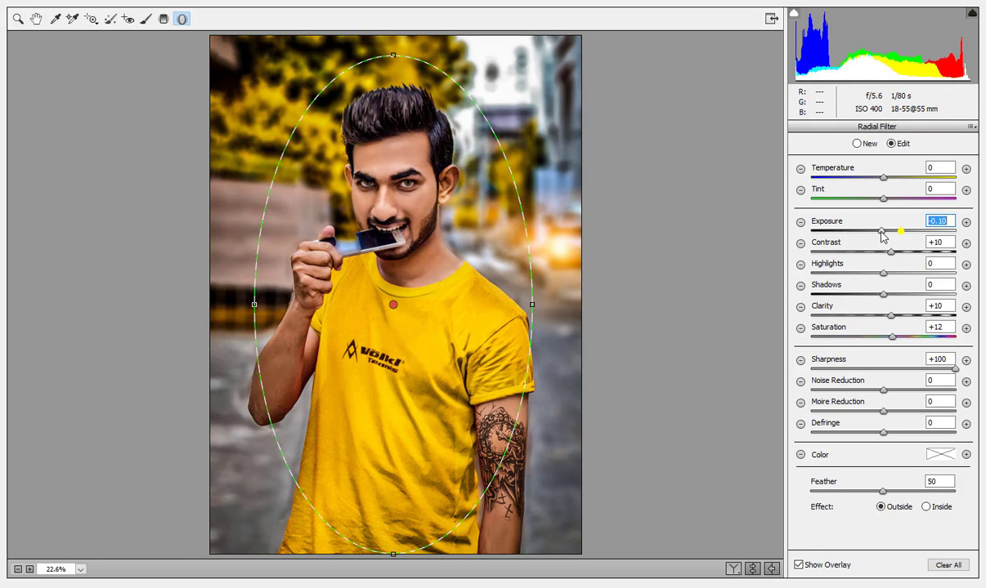